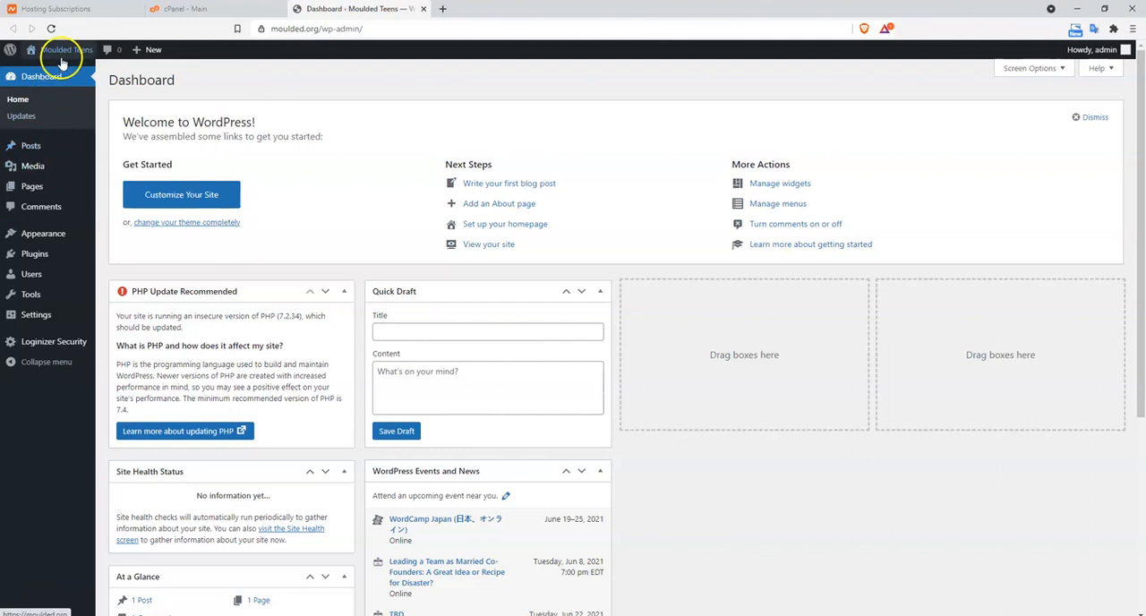
Open the list of all posts and select every post in it
left_click(47, 153)
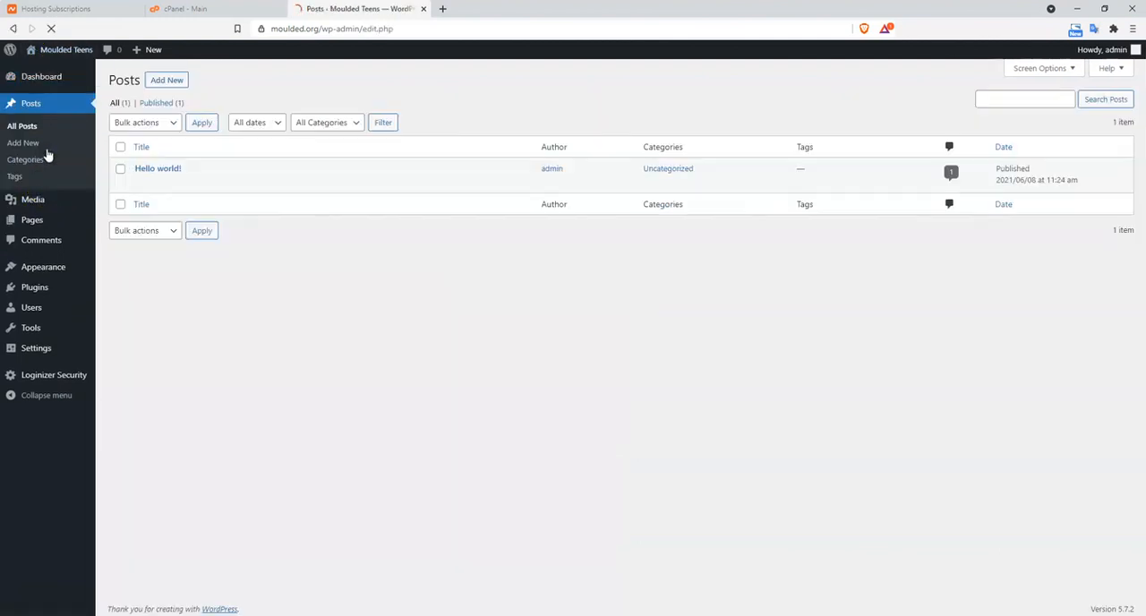
mouse_move(211, 170)
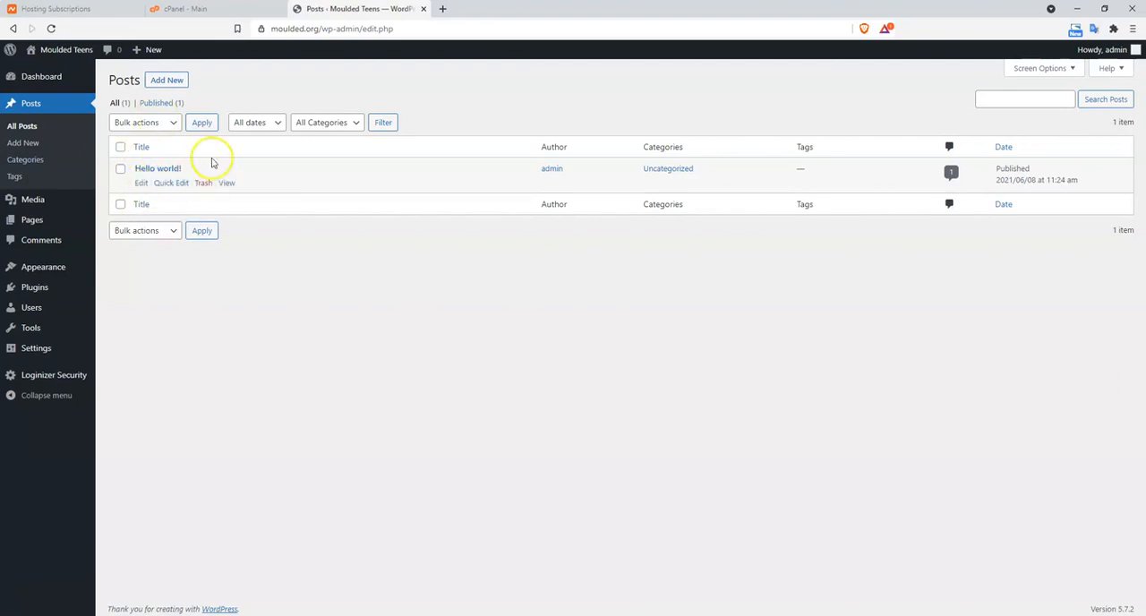
left_click(120, 147)
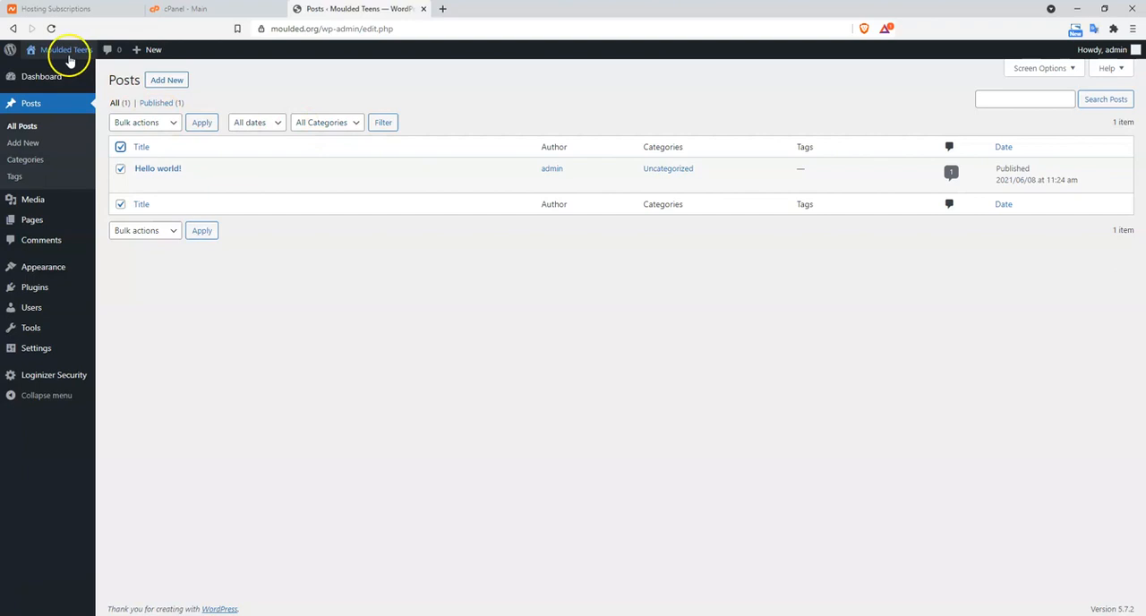
Open the live Moulded Teens site in a new tab, examine its home page down to the footer, and return to the posts list
mouse_move(50, 56)
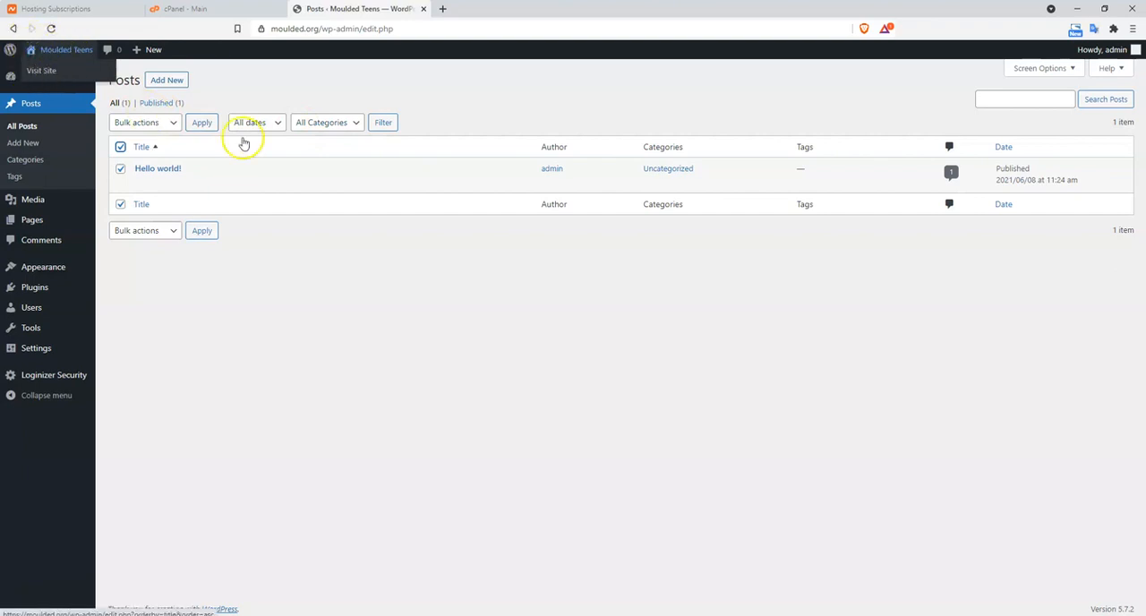
right_click(40, 71)
left_click(89, 77)
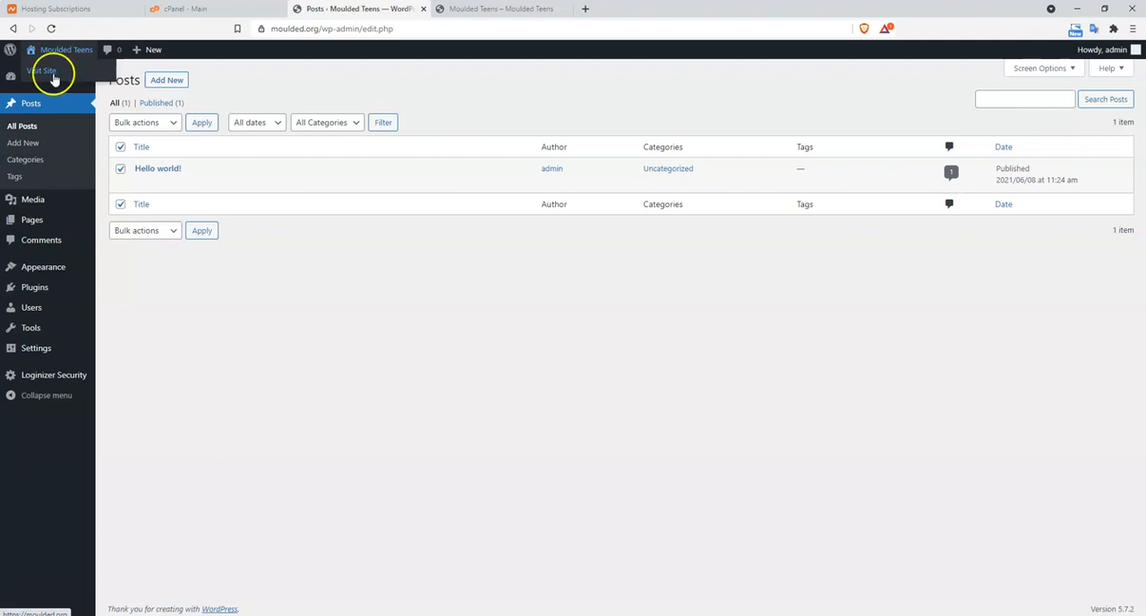
left_click(439, 9)
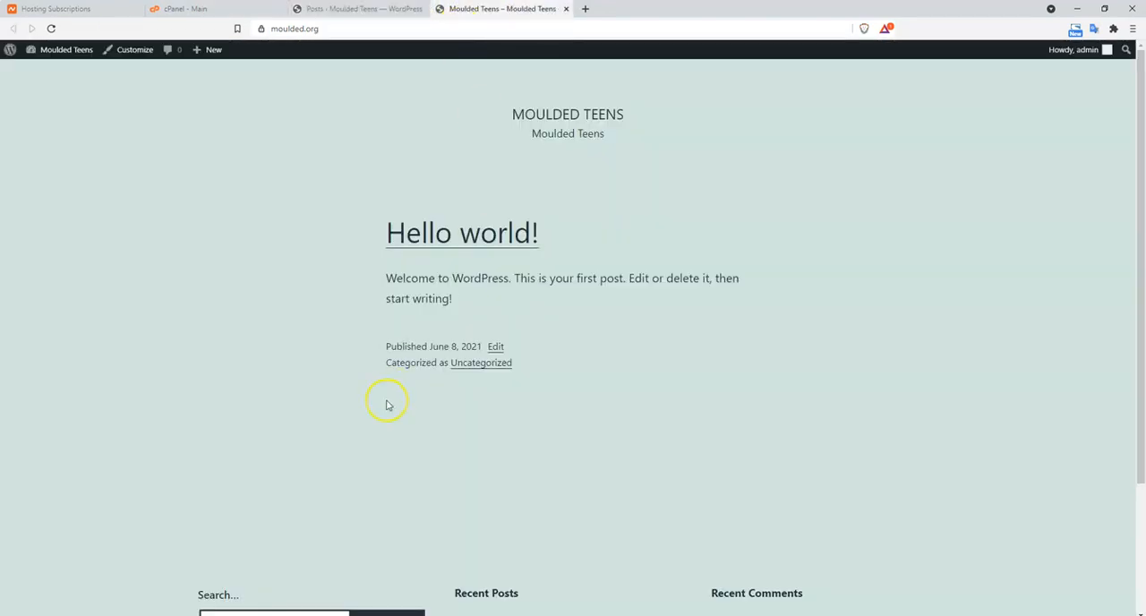
scroll(387, 406, "down", 2)
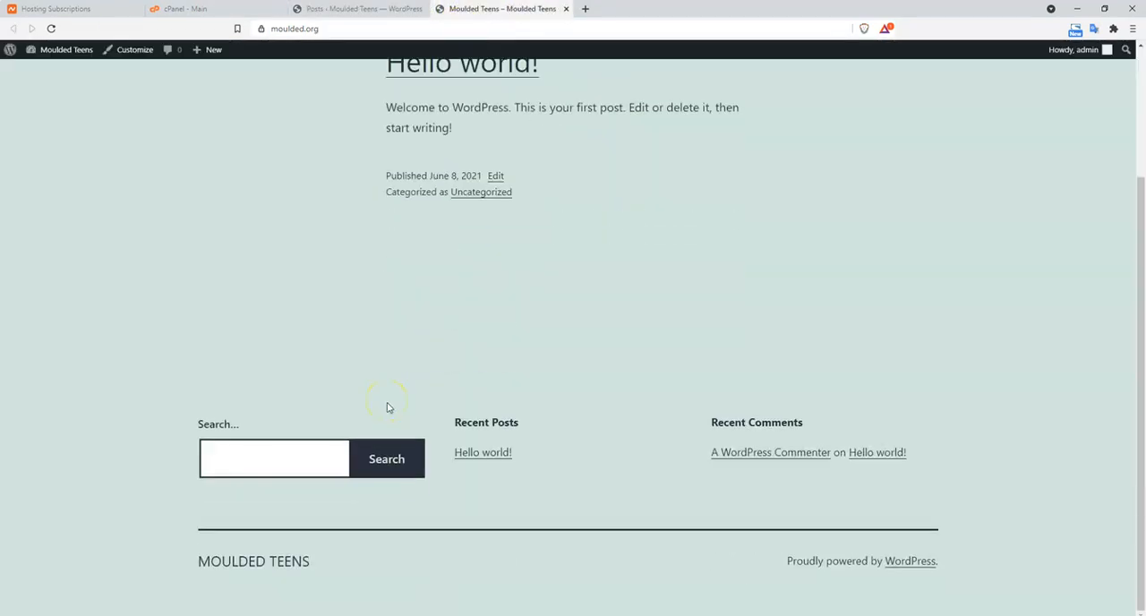
scroll(390, 409, "up", 2)
scroll(374, 400, "down", 2)
scroll(369, 403, "up", 2)
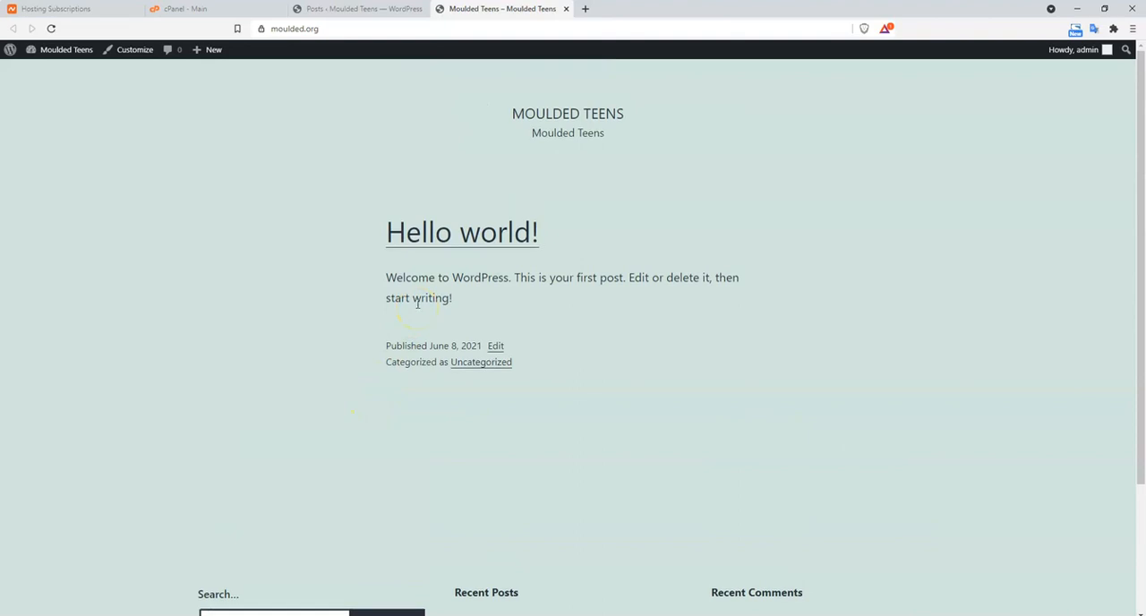
scroll(416, 315, "down", 2)
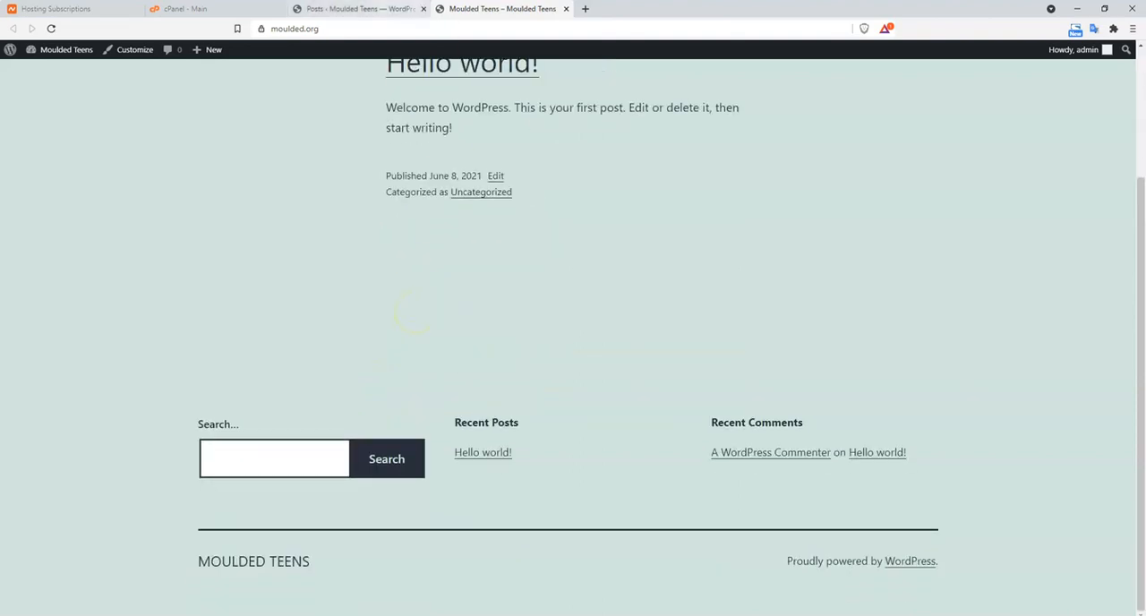
left_click(385, 9)
left_click(470, 11)
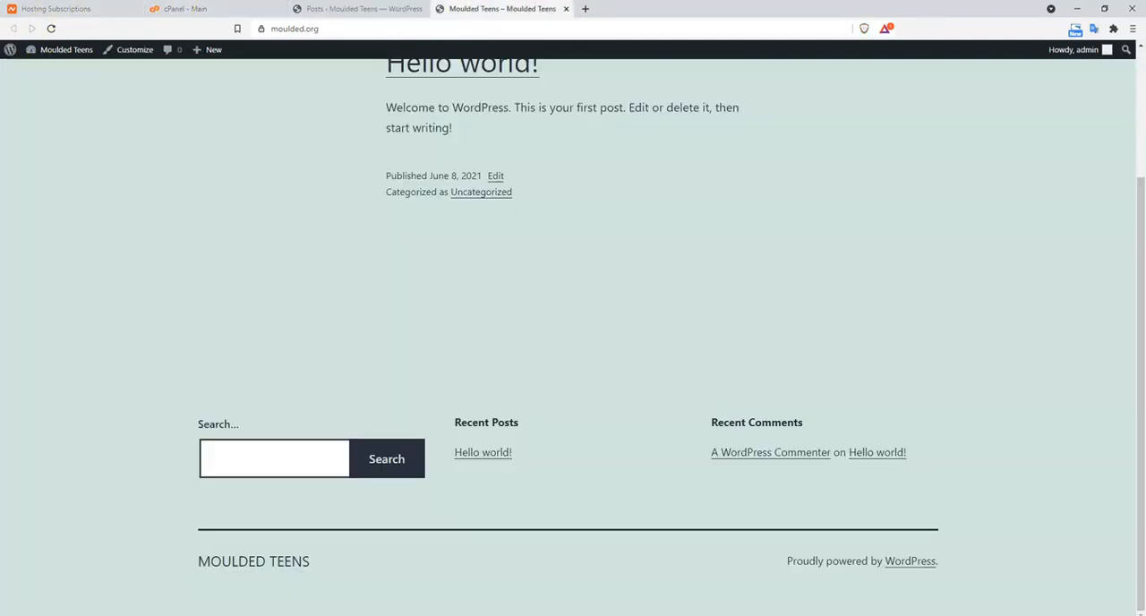
left_click(359, 9)
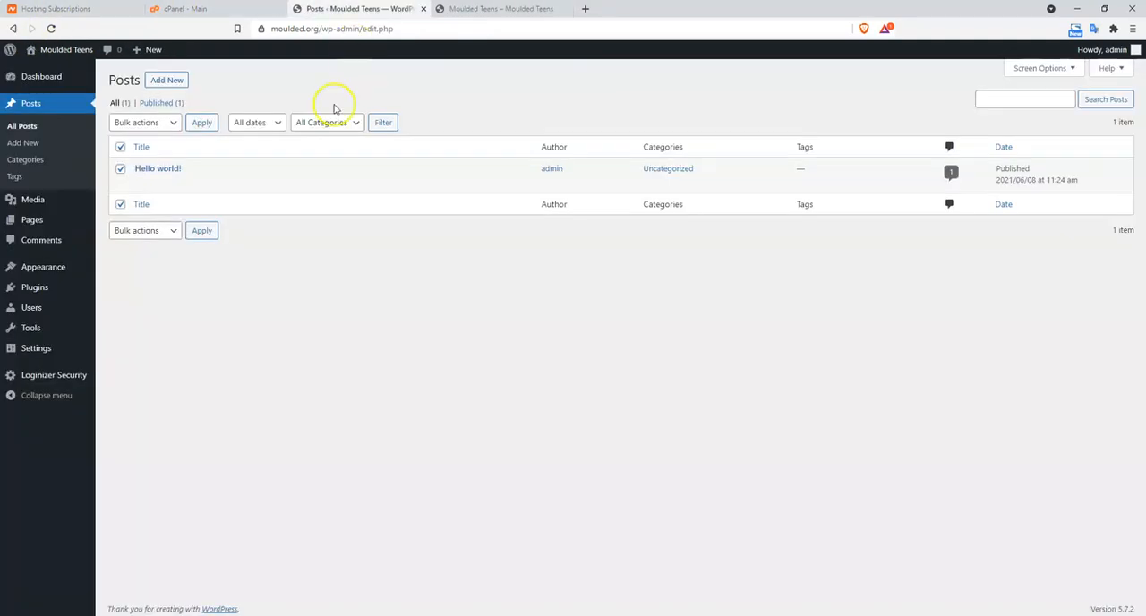
Move the selected Hello world! post to the trash and empty the posts trash
left_click(159, 123)
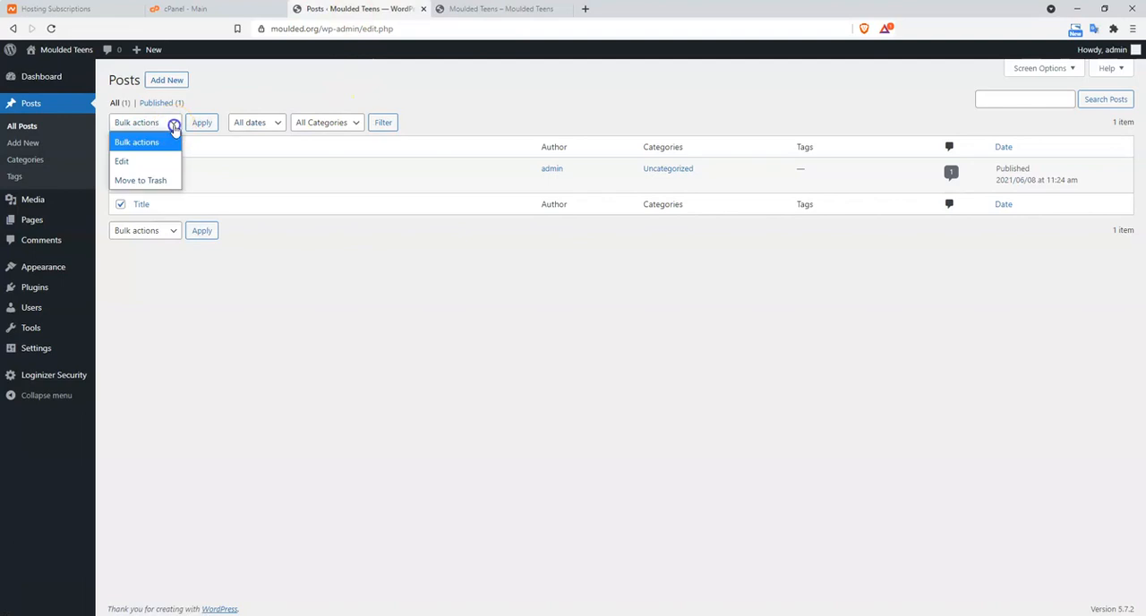
left_click(157, 180)
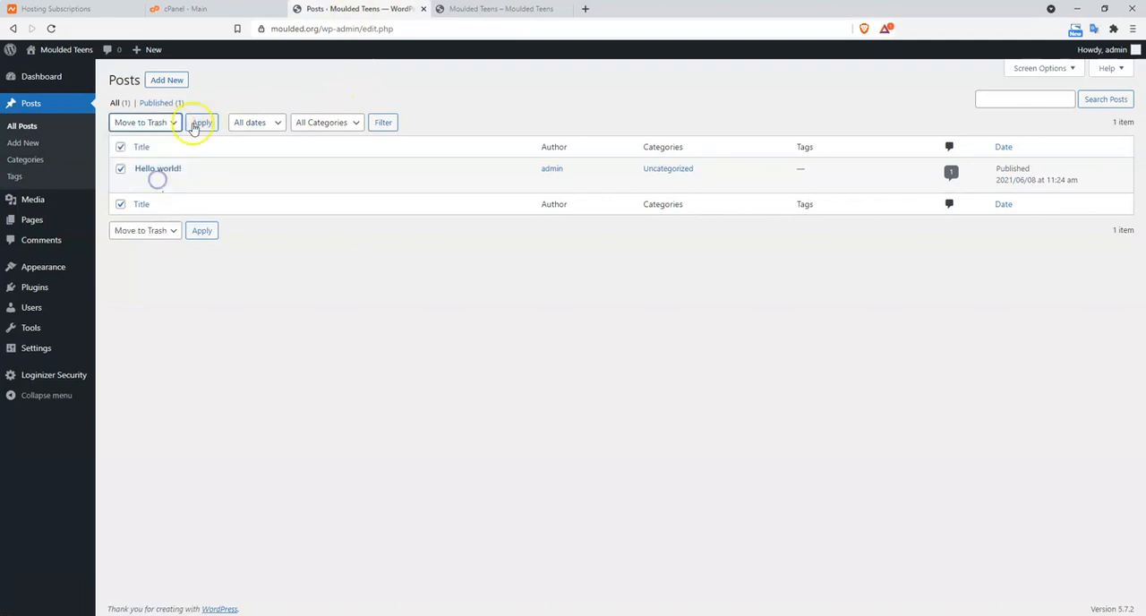
left_click(193, 125)
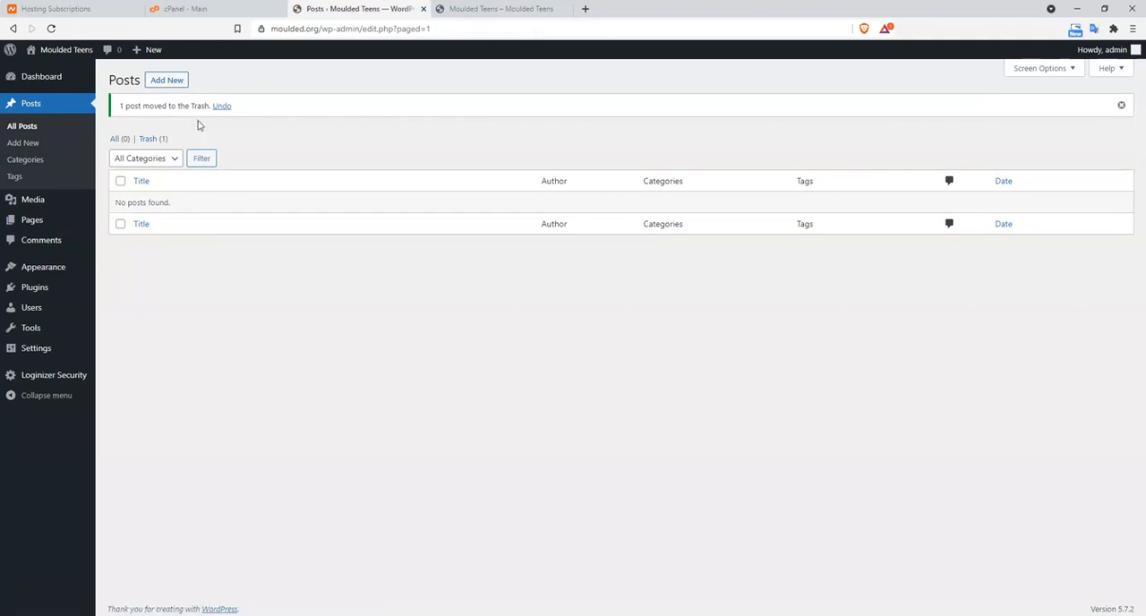
left_click(145, 139)
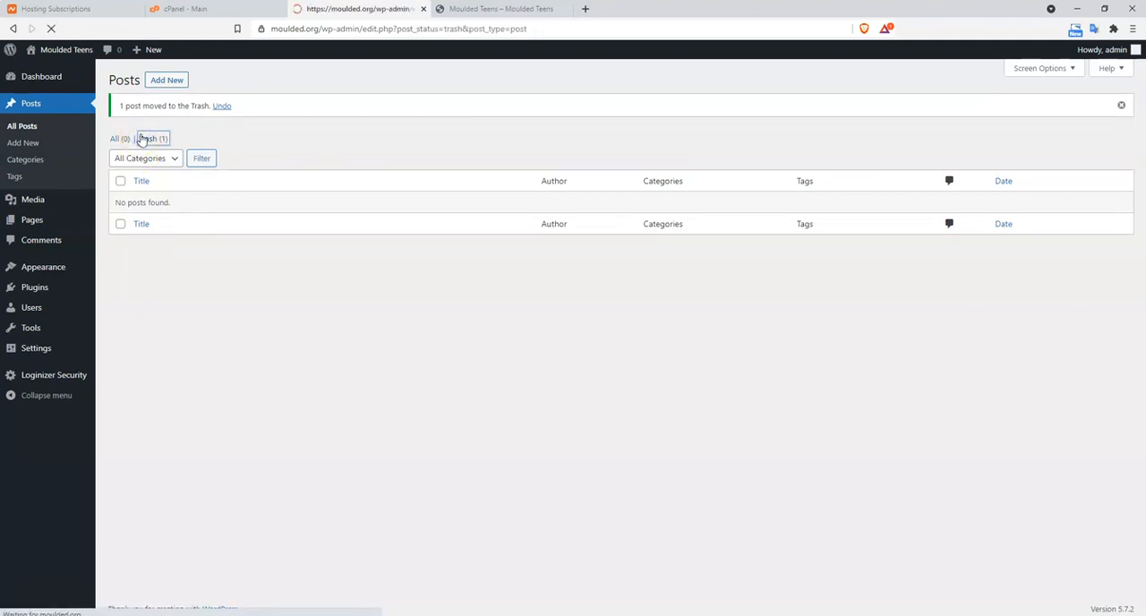
left_click(461, 123)
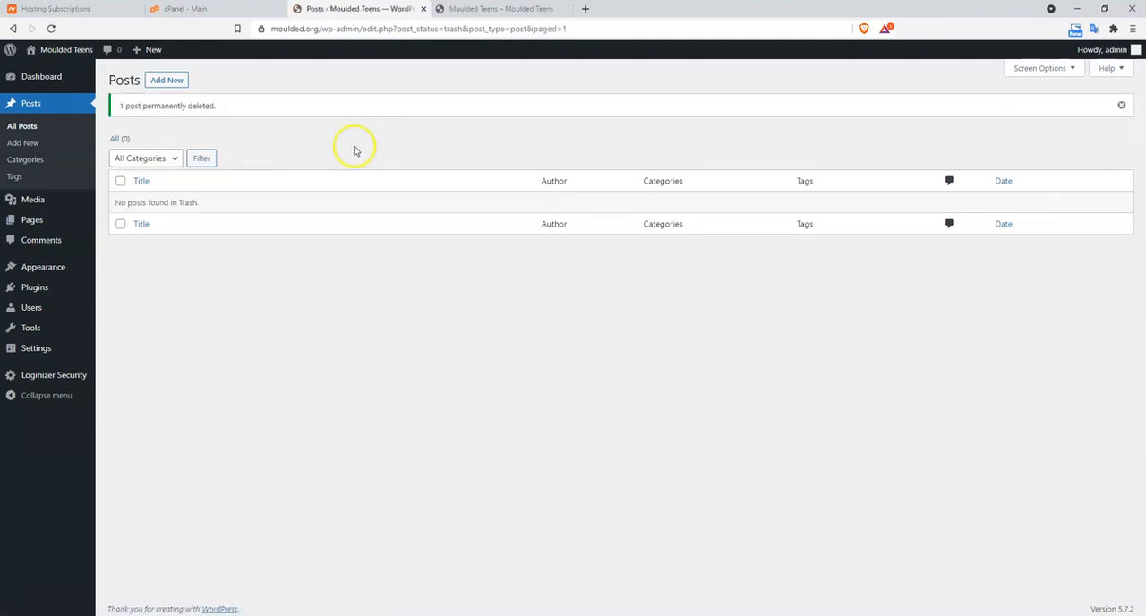
Check the media library, and permanently delete the Privacy Policy and Sample Page pages by trashing them and emptying the trash
left_click(47, 198)
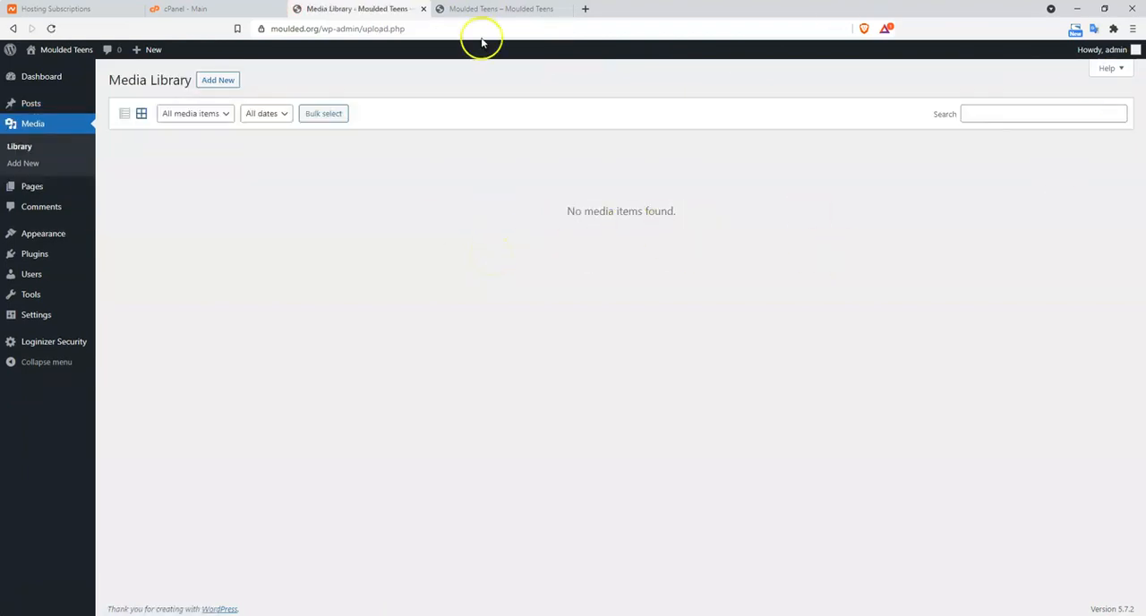
left_click(38, 187)
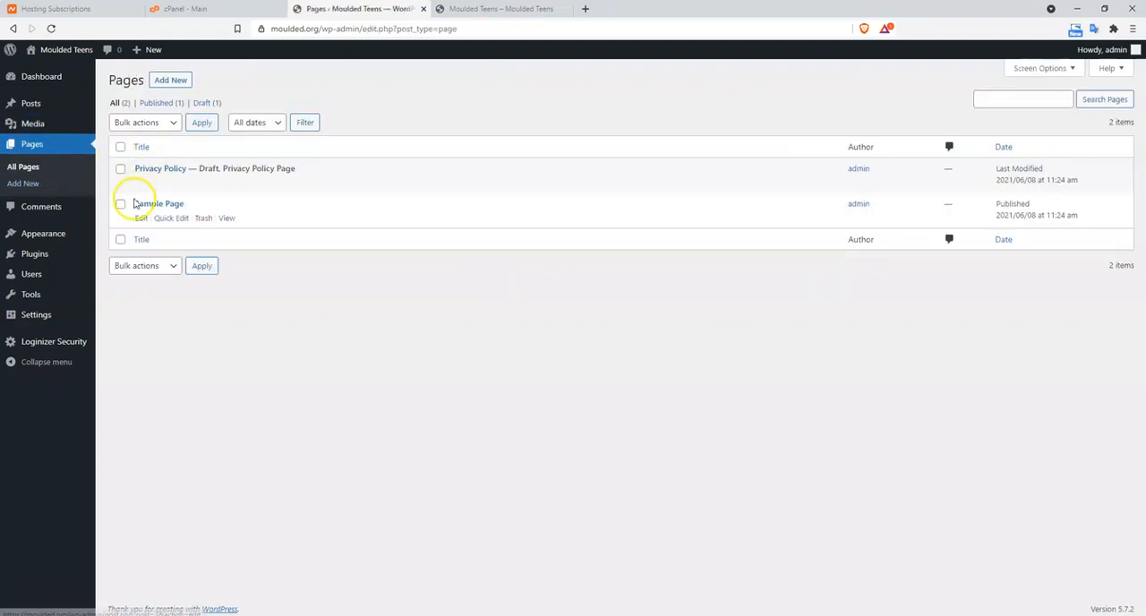
left_click(120, 170)
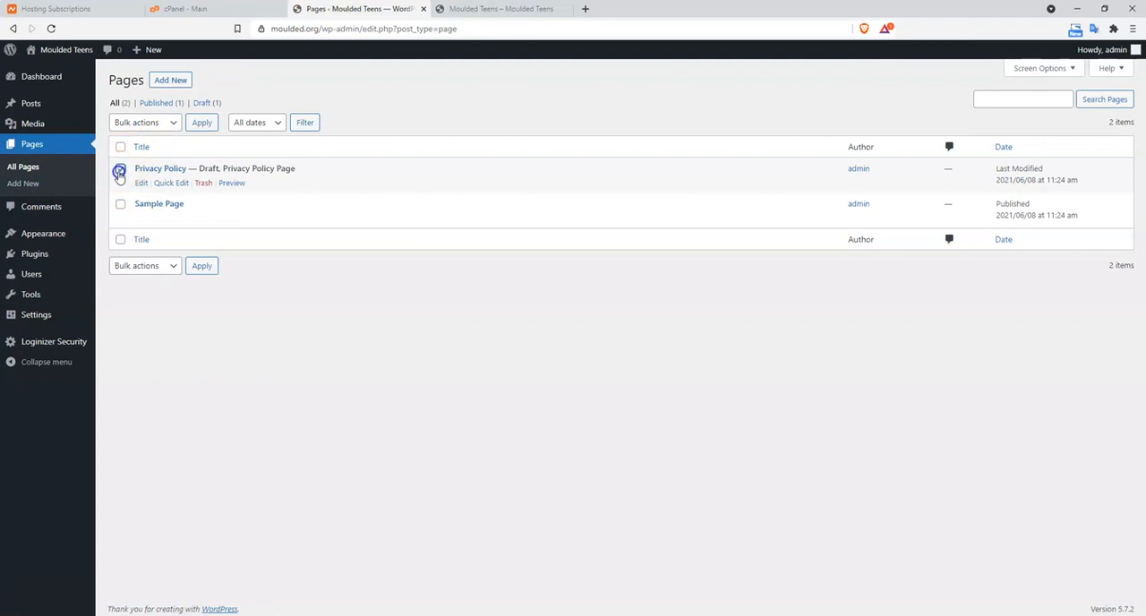
left_click(120, 170)
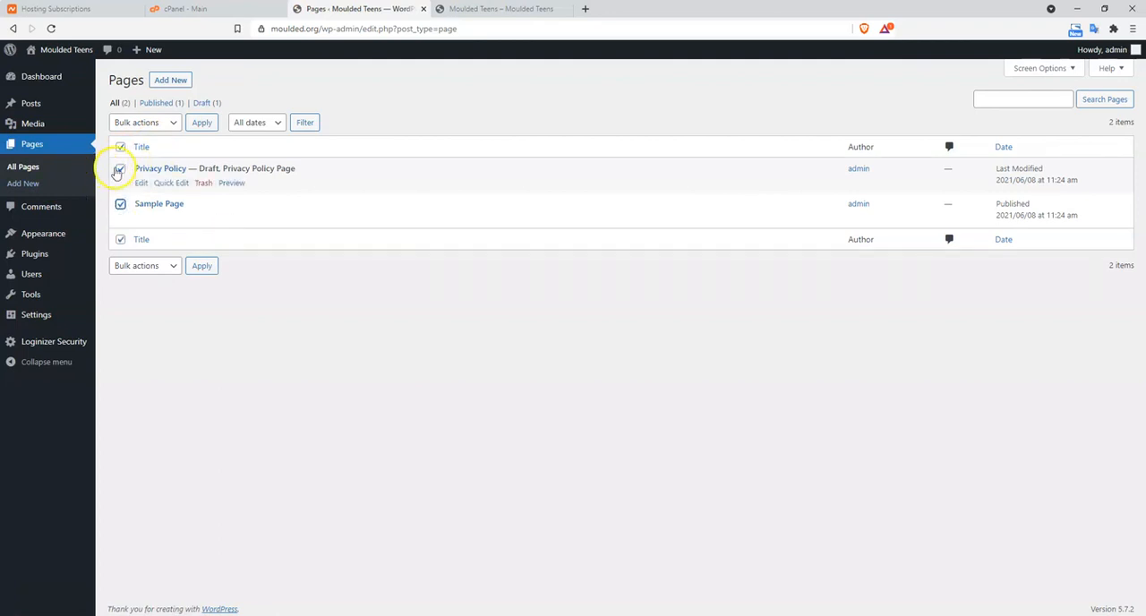
left_click(121, 205)
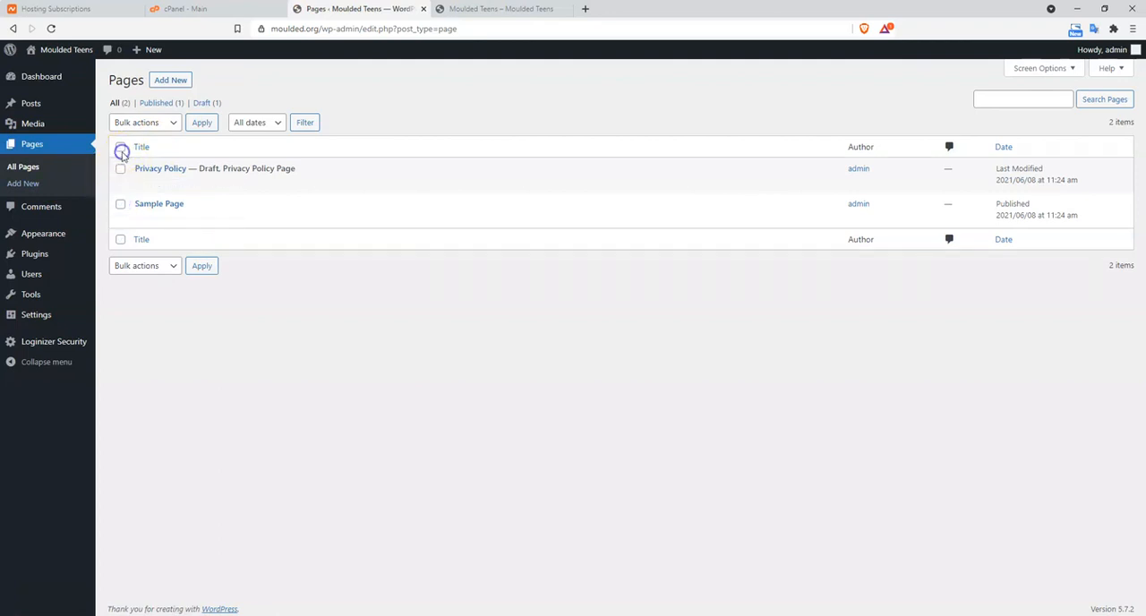
left_click(173, 122)
left_click(146, 176)
left_click(202, 124)
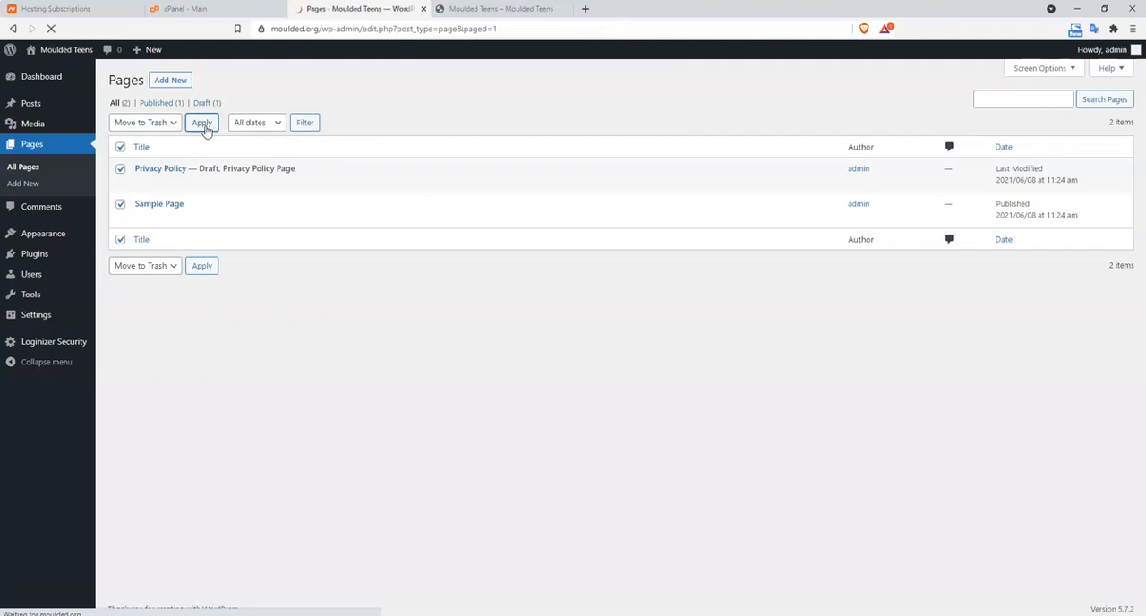
left_click(147, 142)
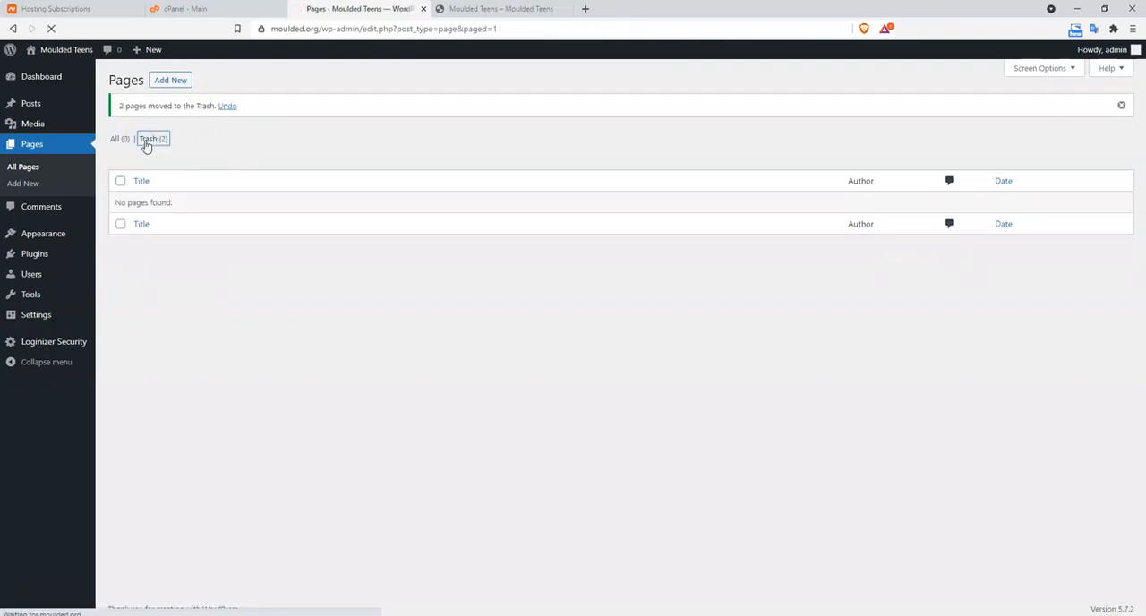
left_click(356, 125)
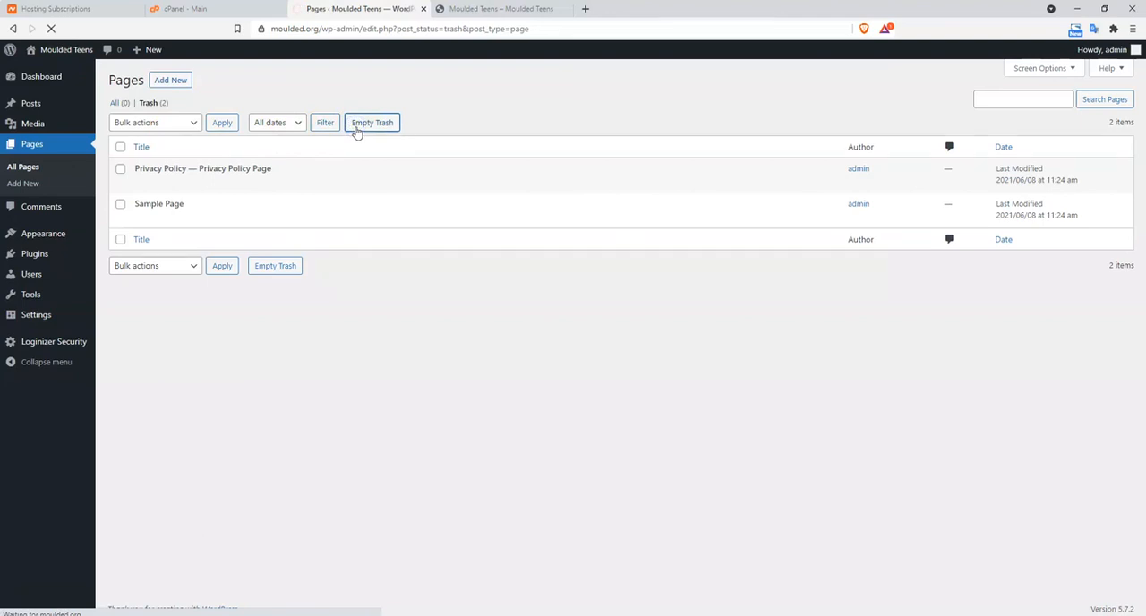
Check the comments list, and deactivate the Loginizer plugin among the installed plugins
left_click(37, 212)
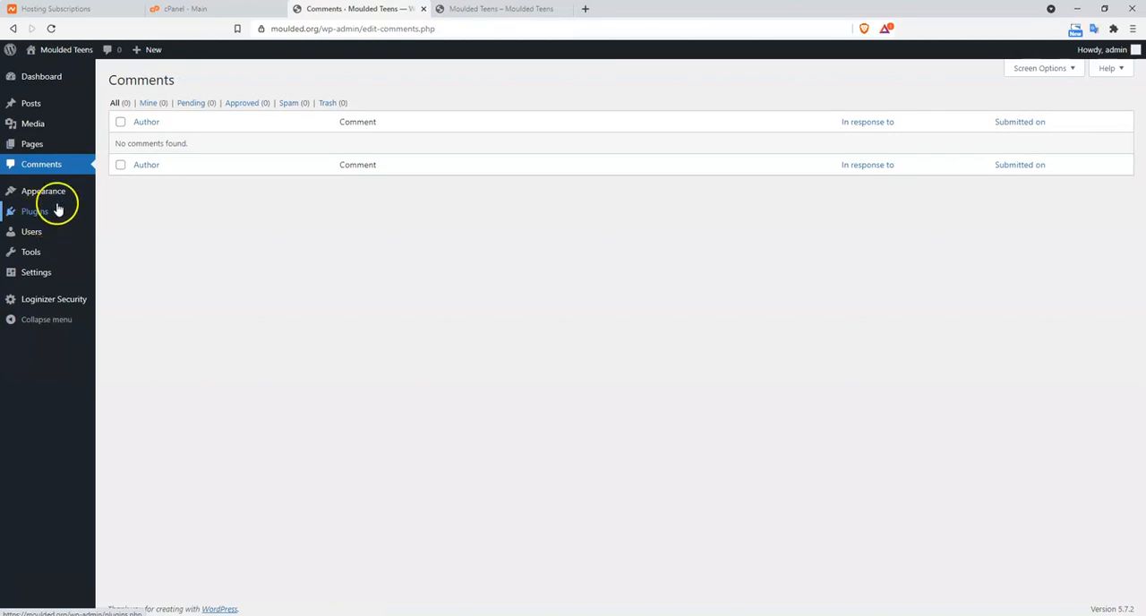
mouse_move(61, 194)
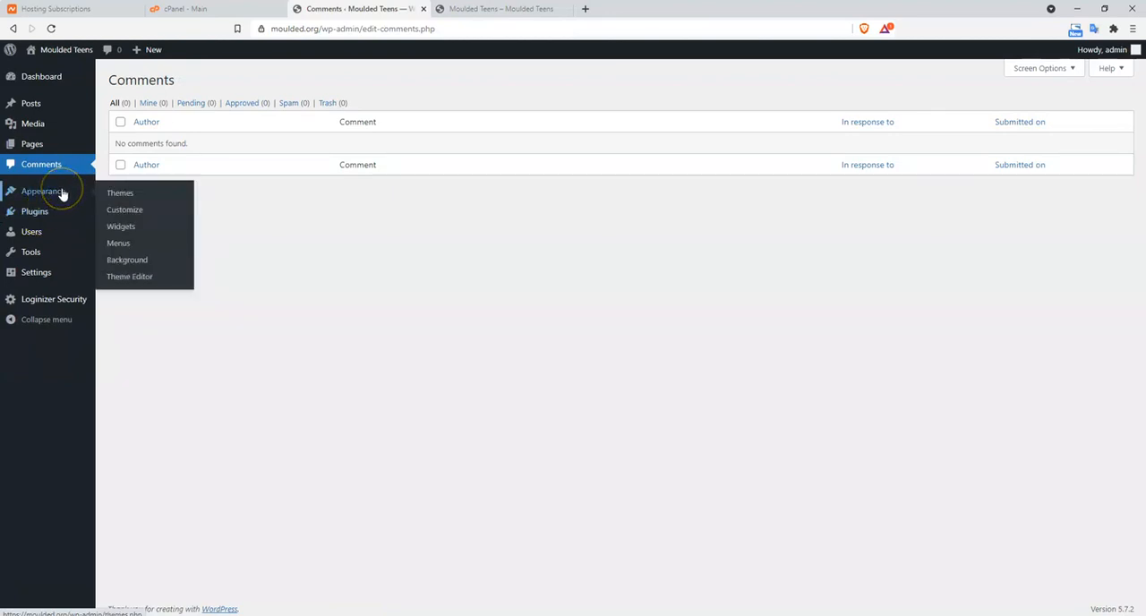
left_click(49, 212)
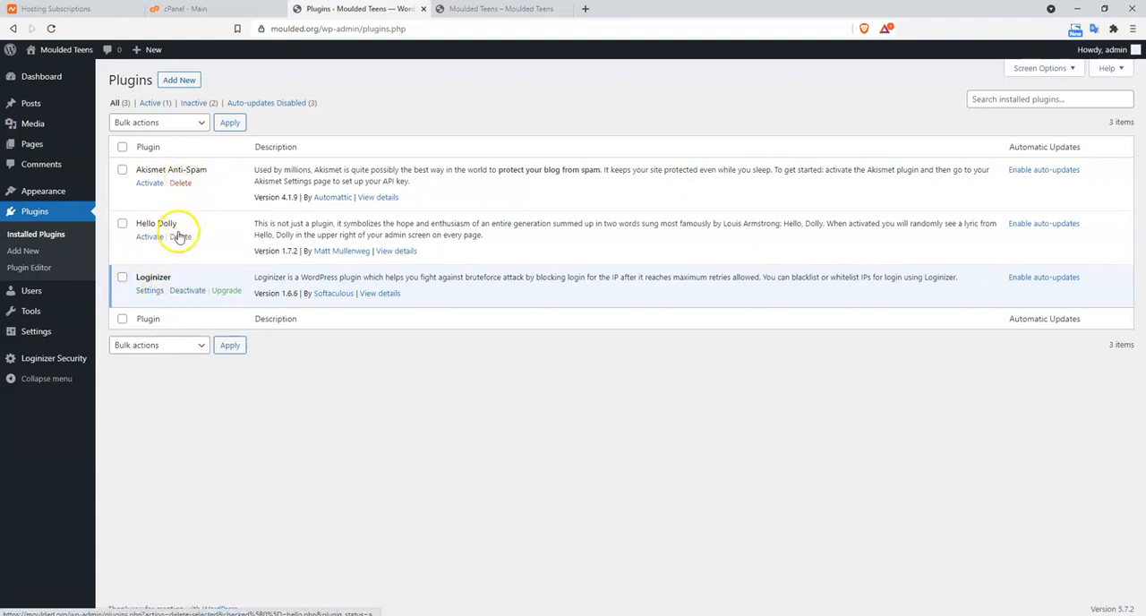
left_click(186, 290)
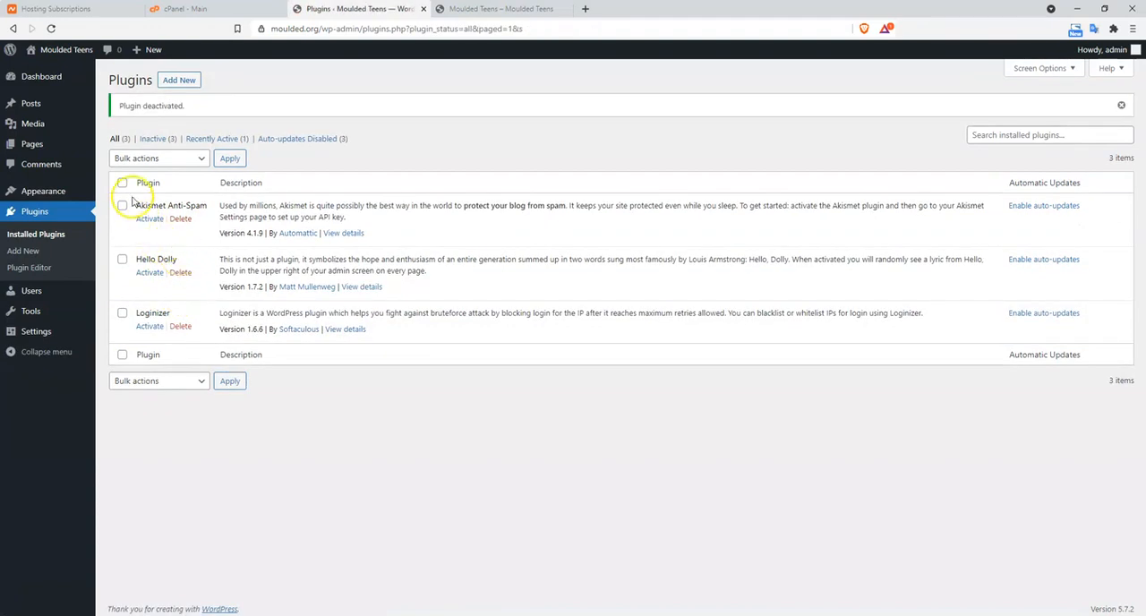
Delete the Akismet Anti-Spam, Hello Dolly and Loginizer plugins together with a bulk action and confirm the deletion
left_click(121, 205)
left_click(203, 159)
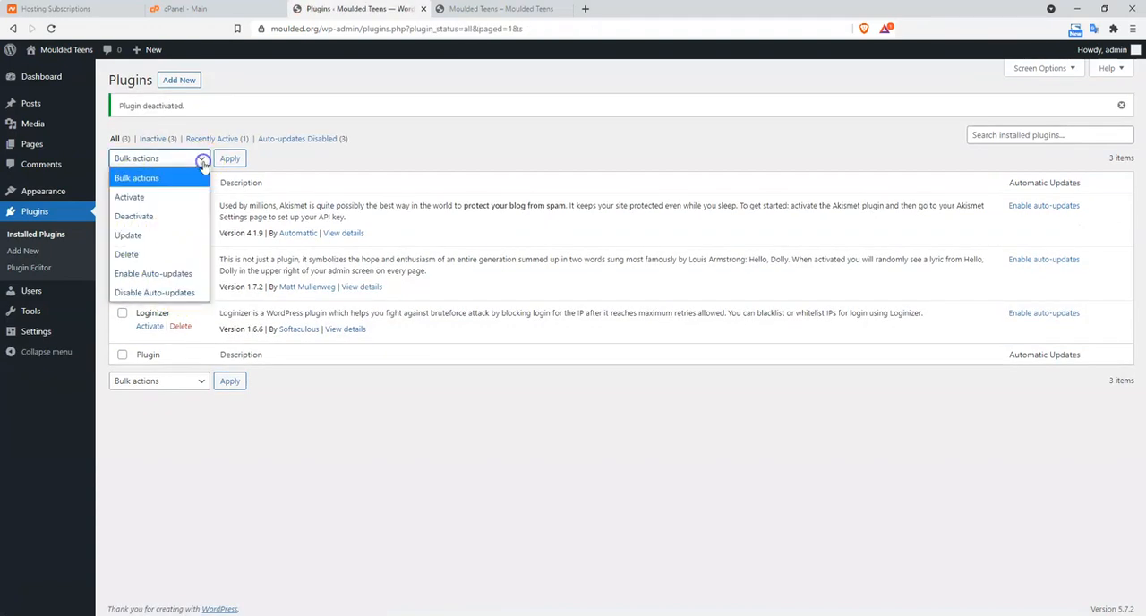
left_click(292, 183)
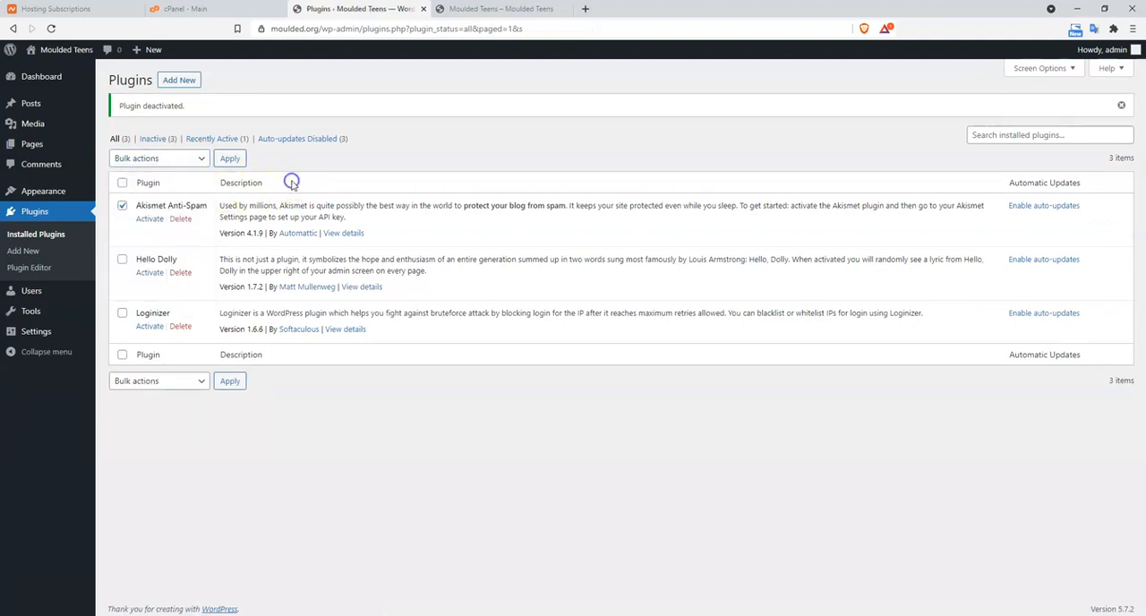
left_click(121, 183)
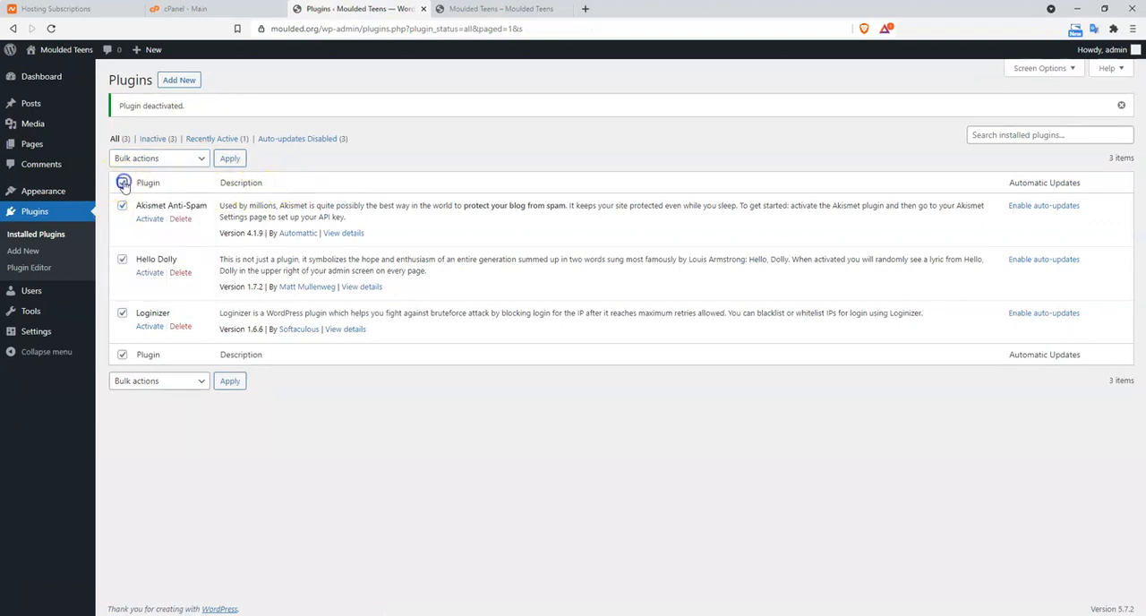
left_click(180, 159)
left_click(153, 253)
left_click(227, 158)
left_click(622, 109)
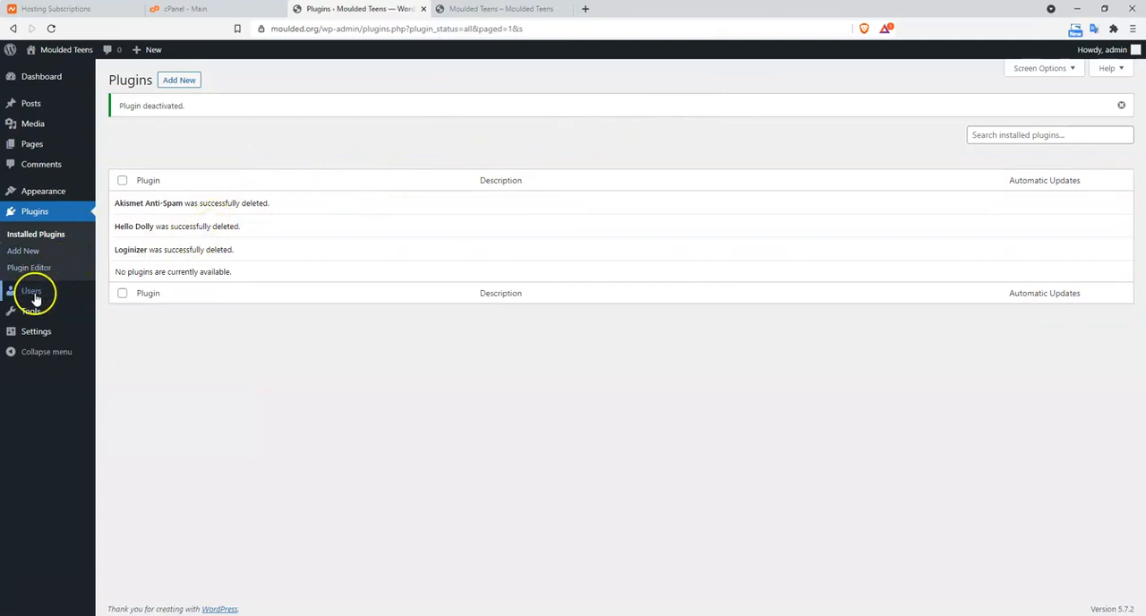
View the list of all users, and open the site's General Settings
mouse_move(36, 298)
mouse_move(32, 321)
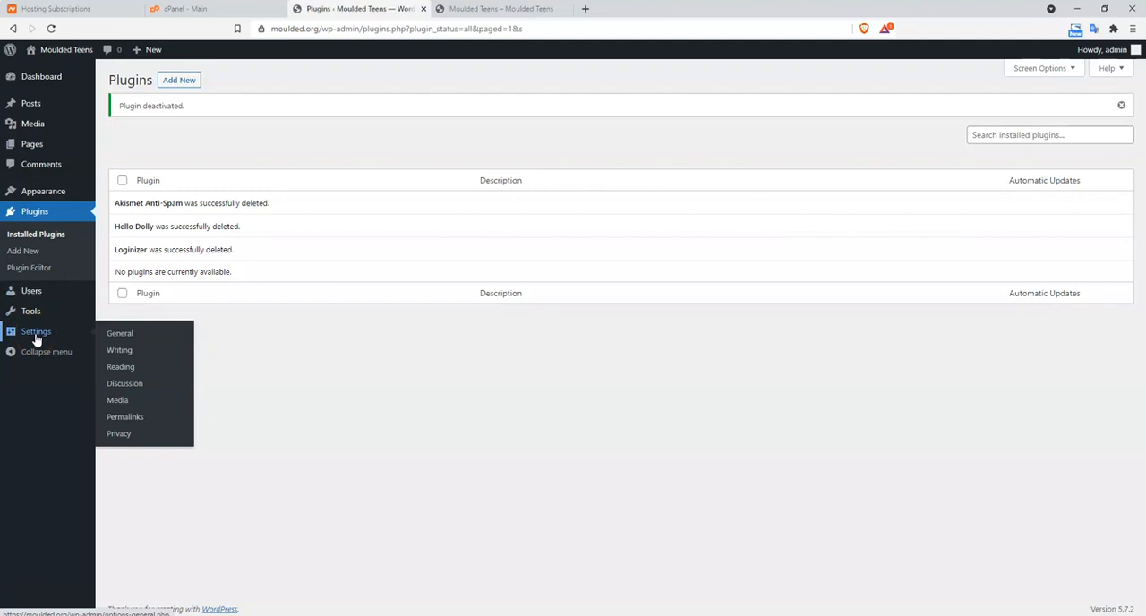
left_click(37, 293)
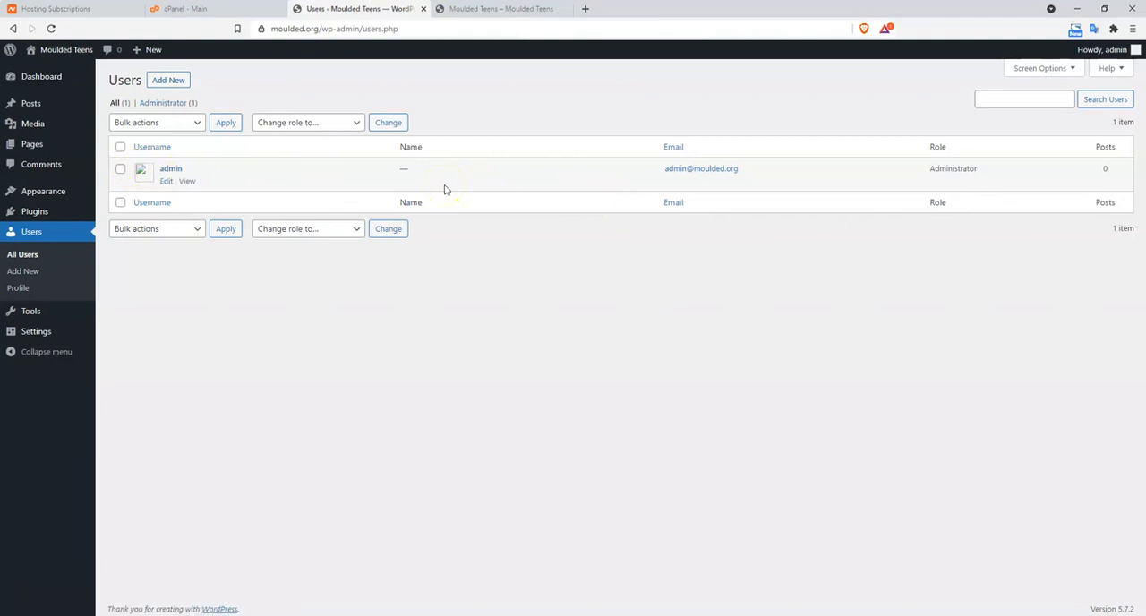
mouse_move(46, 330)
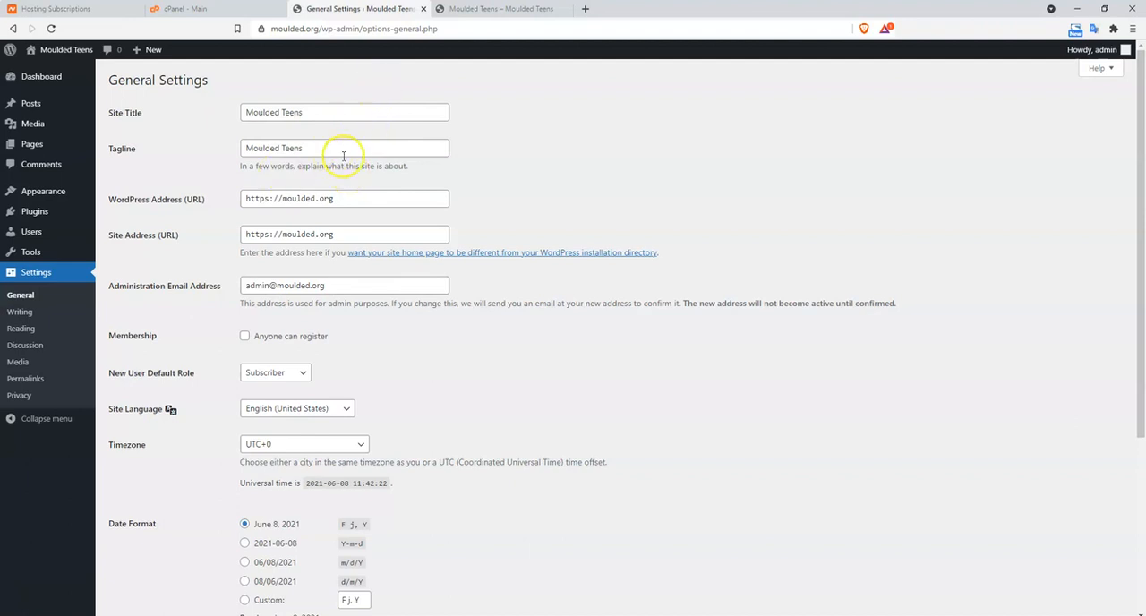
Set the site's timezone to UTC+1 in the General Settings and save the changes
scroll(300, 327, "down", 2)
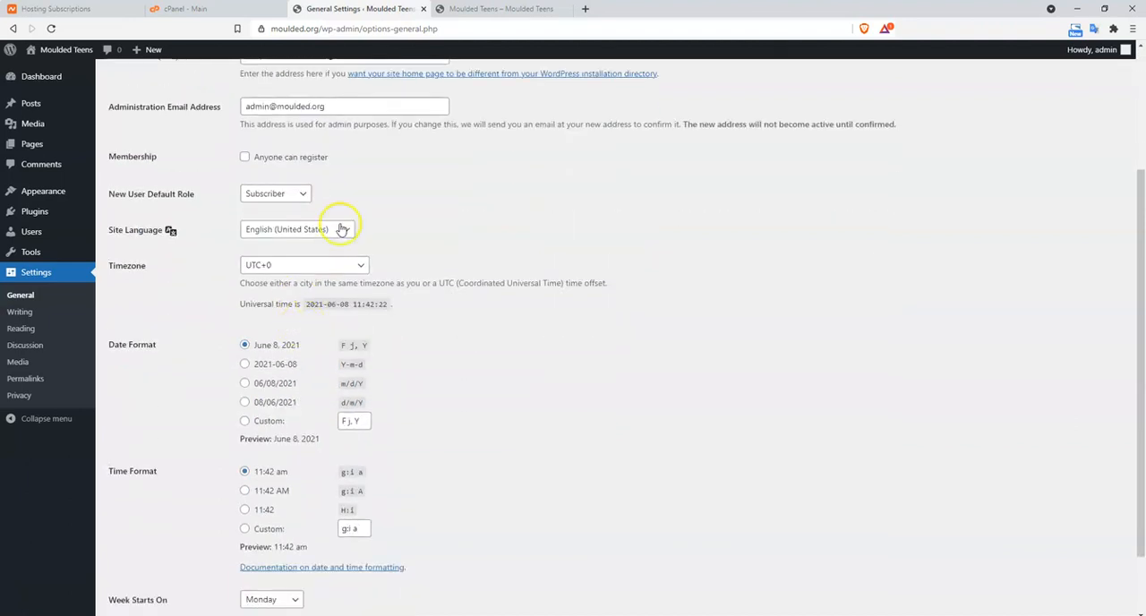
left_click(343, 267)
scroll(315, 400, "up", 5)
scroll(317, 402, "down", 10)
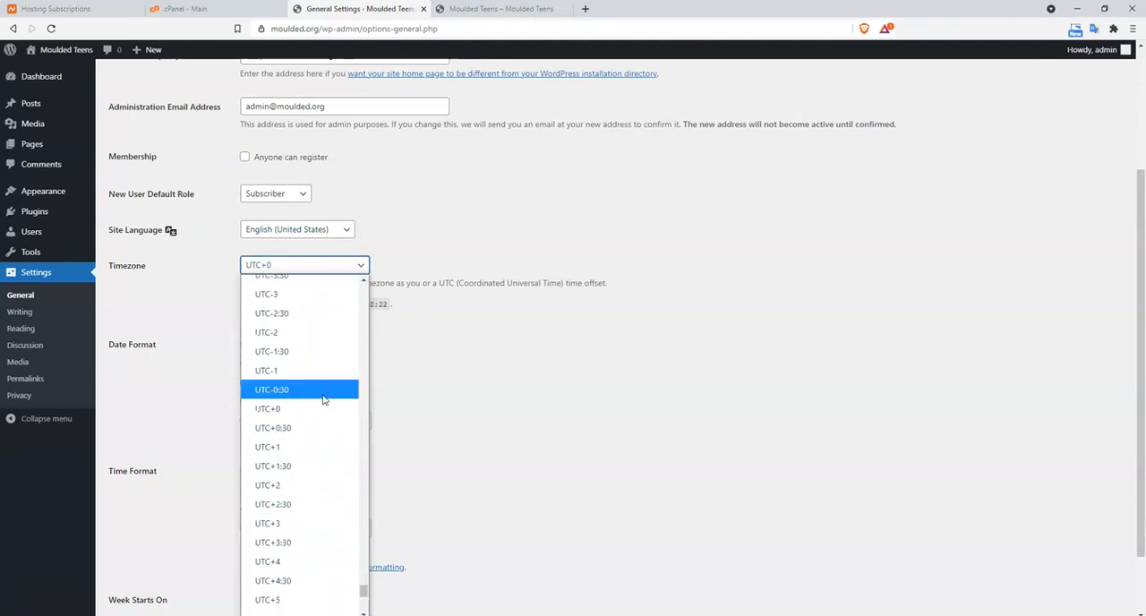
scroll(322, 396, "up", 3)
left_click(319, 326)
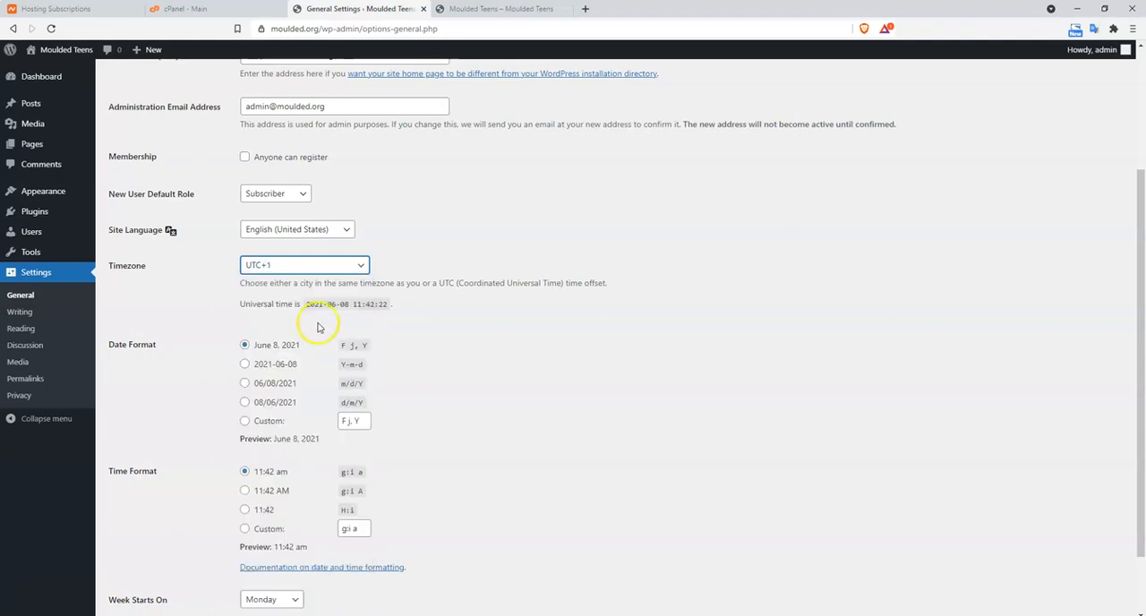
scroll(403, 367, "down", 2)
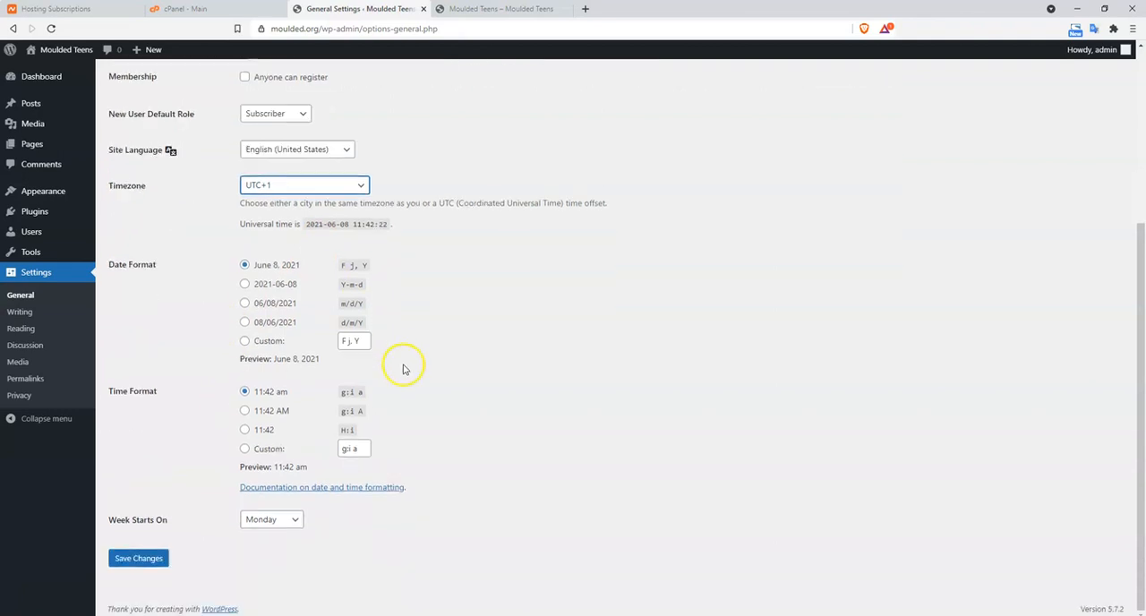
left_click(140, 558)
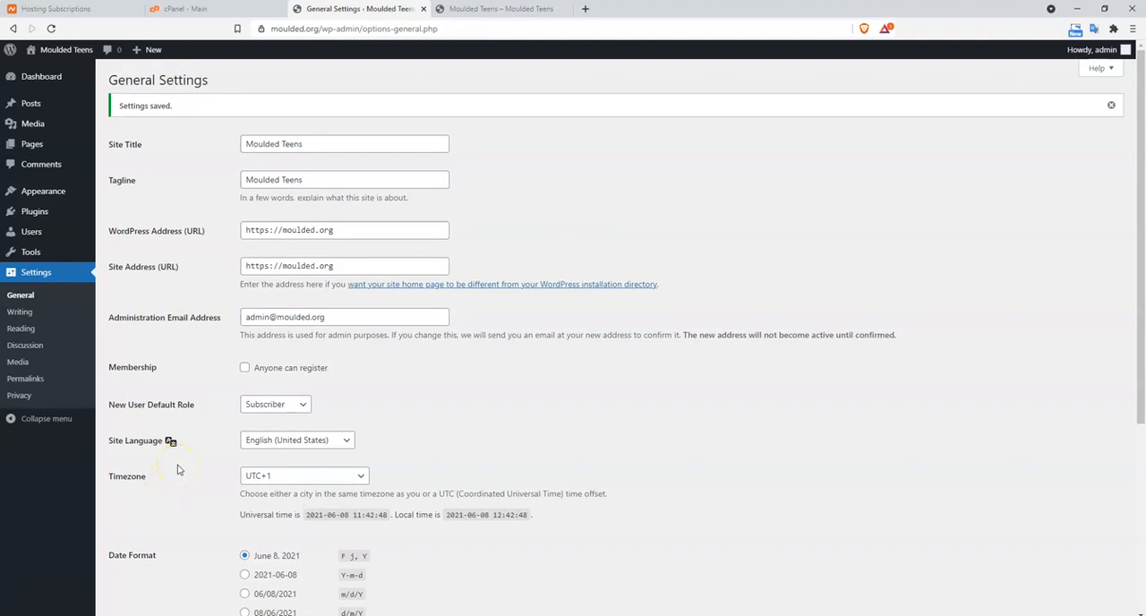
Check the Reading Settings, and set the permalink structure to Post name and save it
scroll(177, 469, "down", 2)
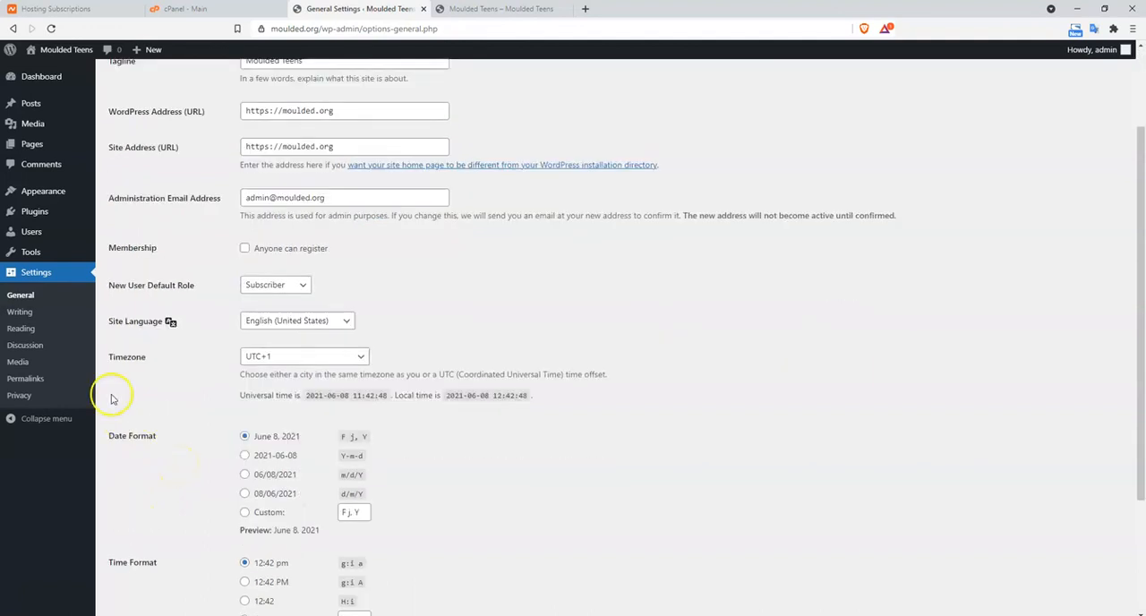
left_click(28, 337)
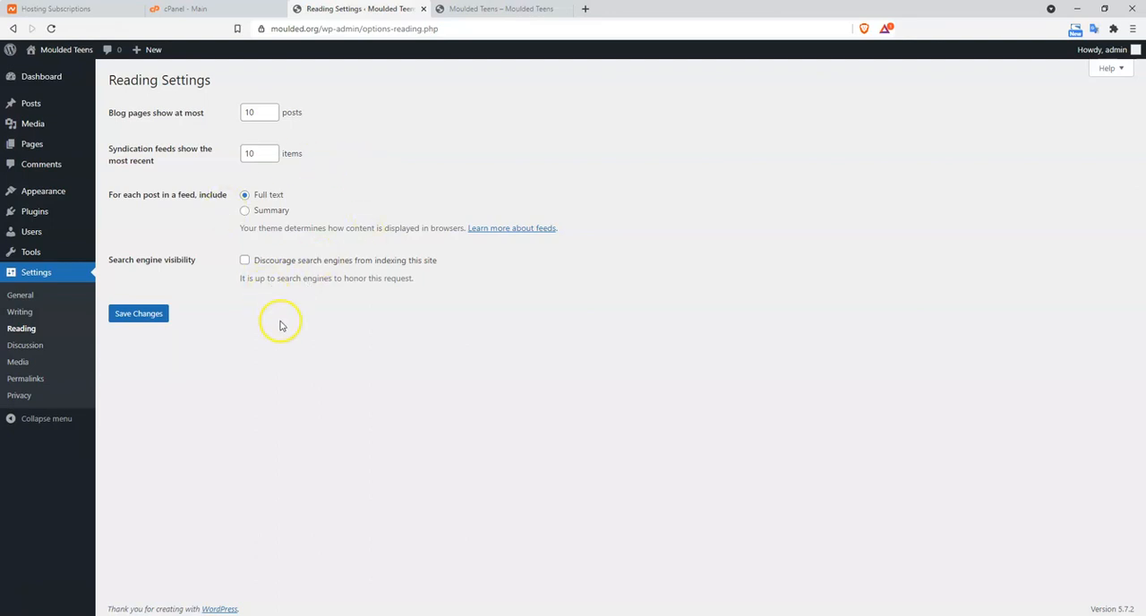
left_click(27, 379)
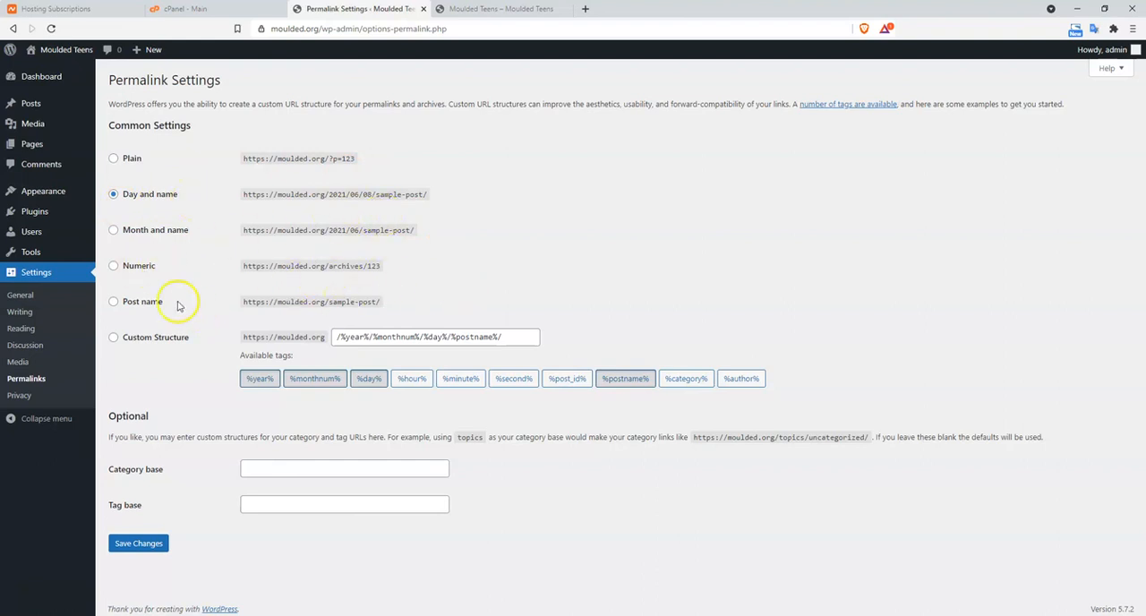
left_click(113, 302)
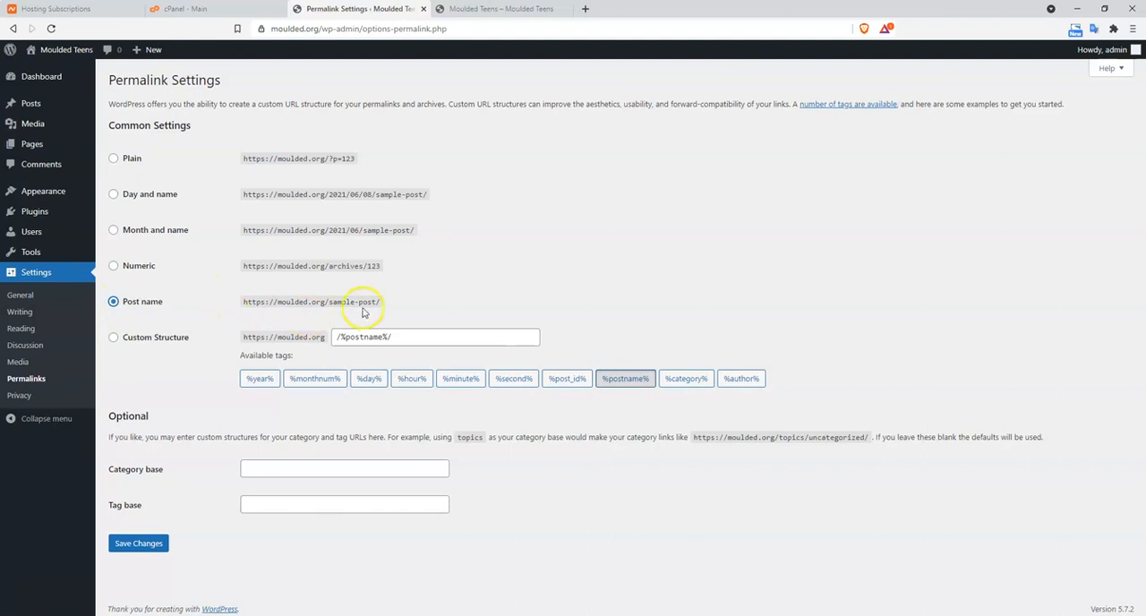
left_click(148, 550)
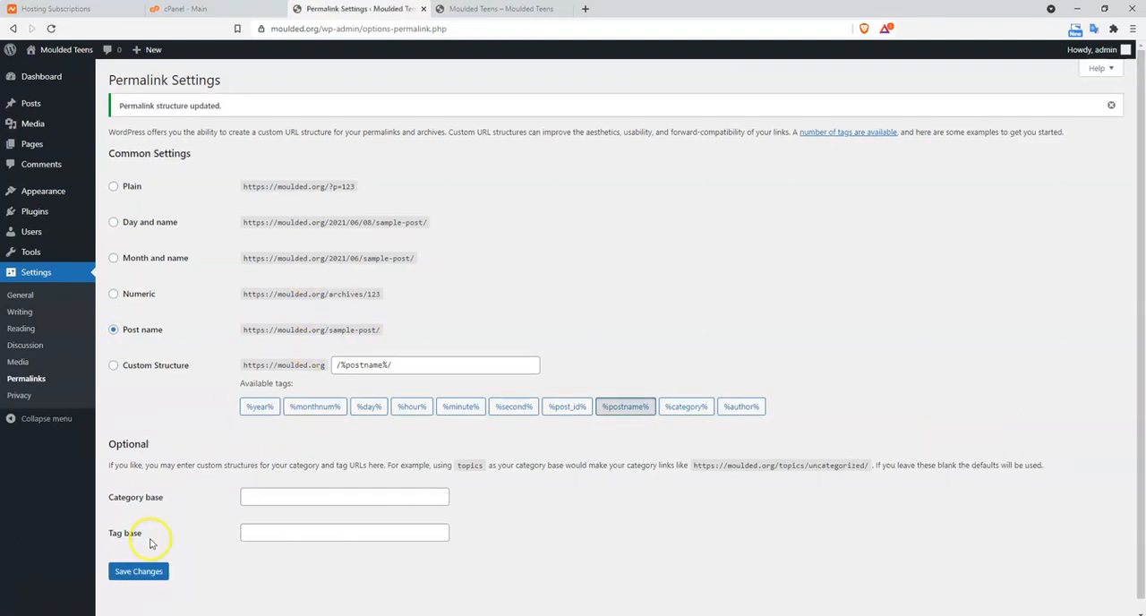
Go to the installed themes, start adding a new theme, and reveal the form for uploading a theme in .zip format
left_click(53, 80)
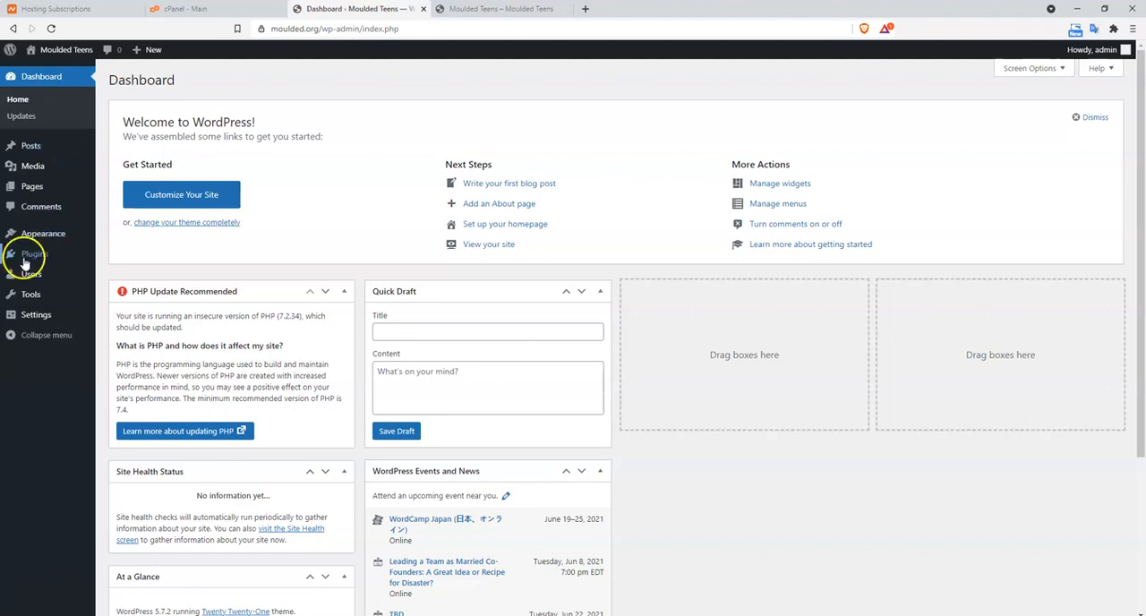
mouse_move(25, 242)
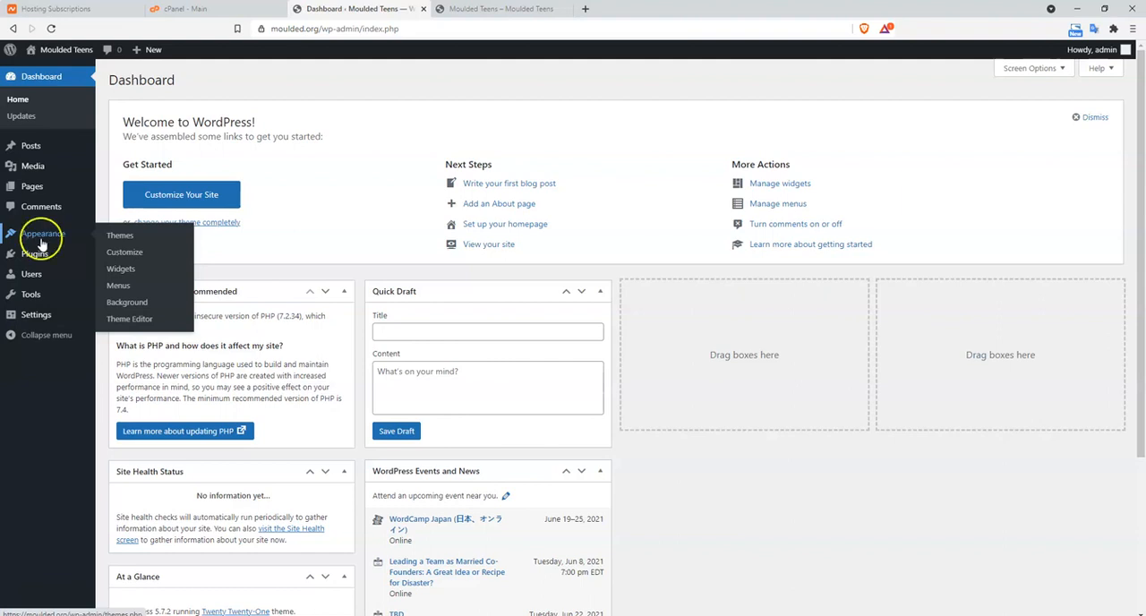
left_click(111, 236)
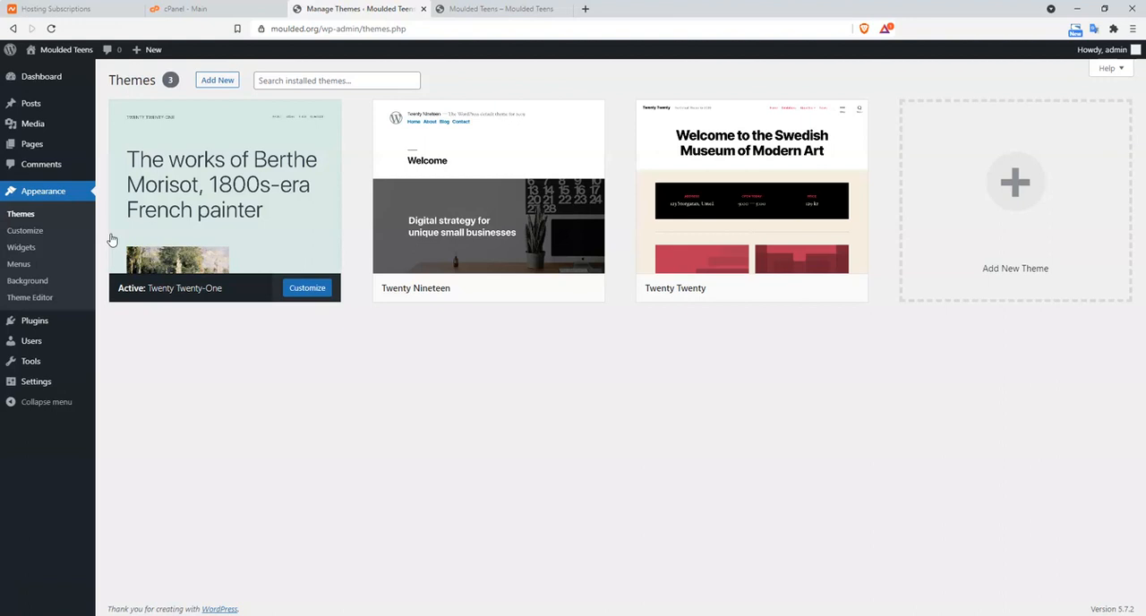
left_click(223, 80)
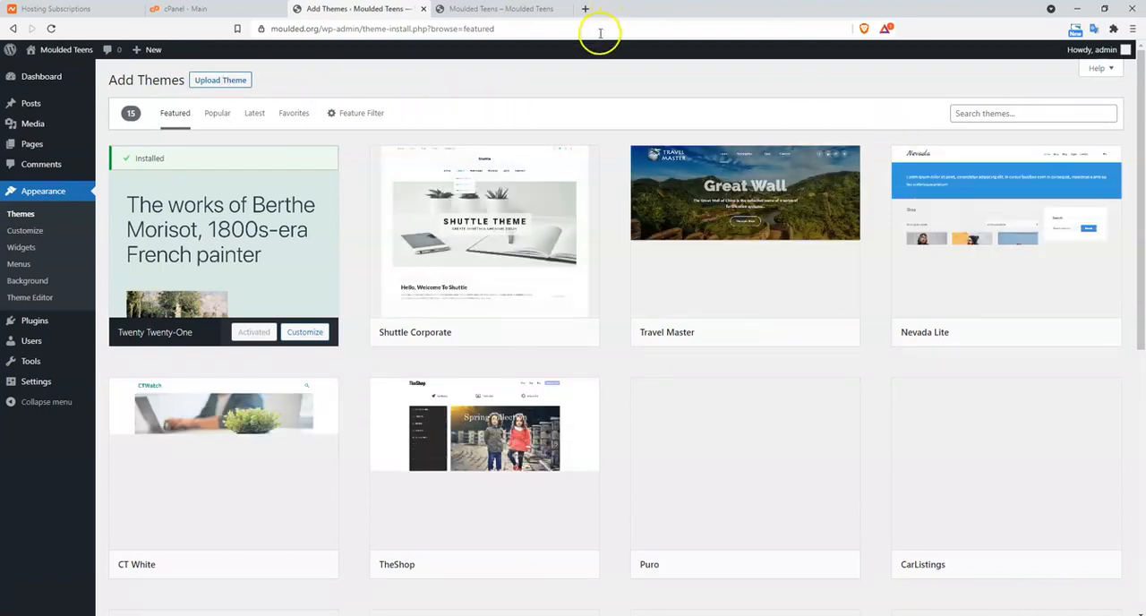
left_click(226, 82)
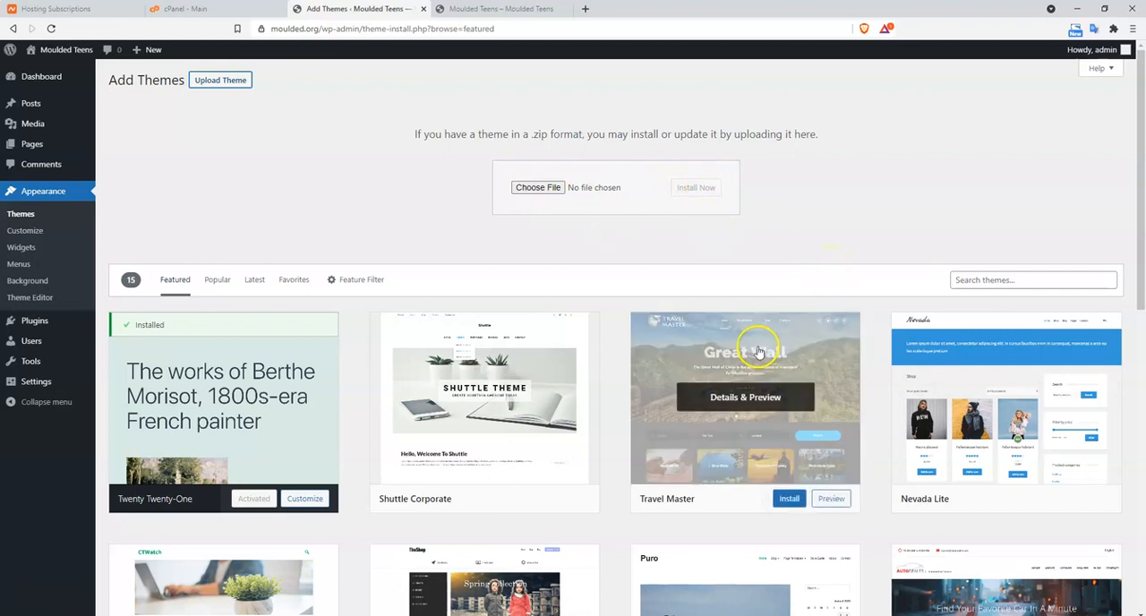
Search the theme directory for "hello elementor", and install and activate the Hello Elementor theme
left_click(997, 281)
type("hello")
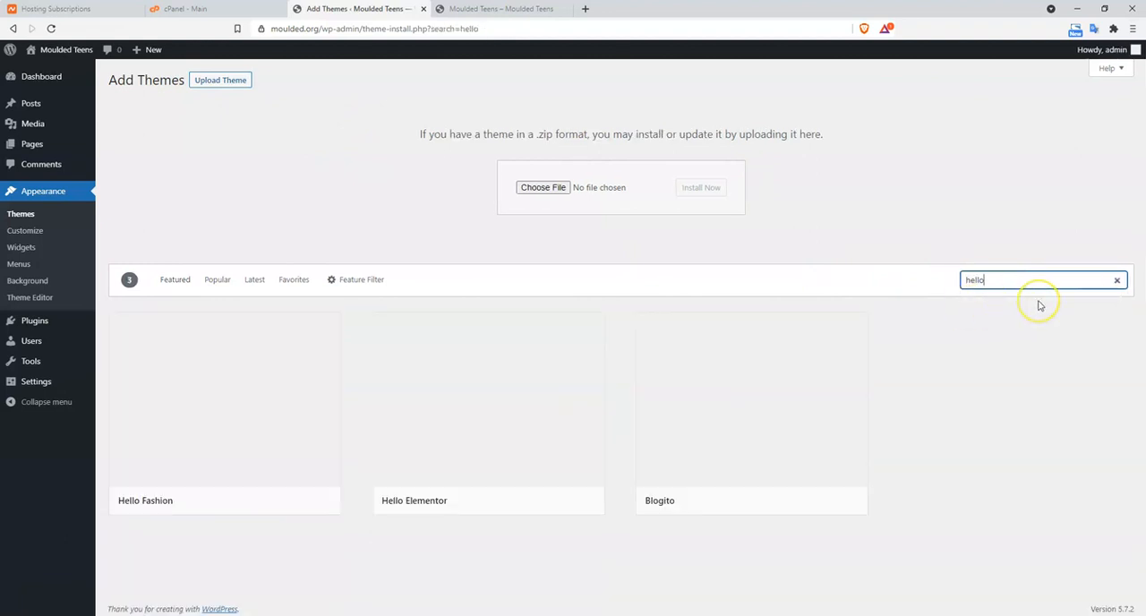
type(" elem")
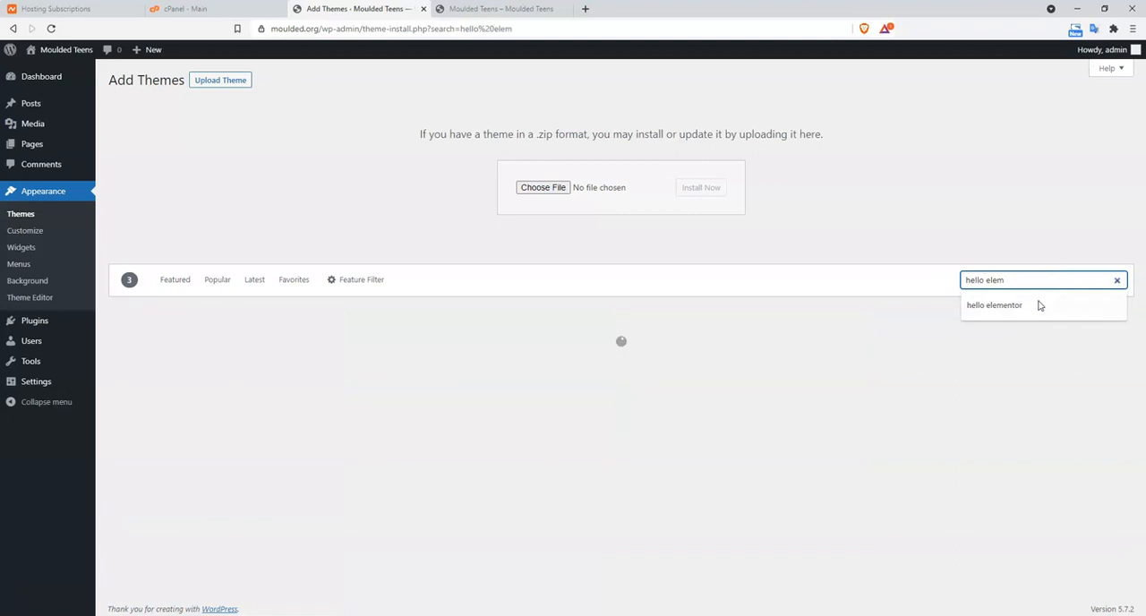
type("entor")
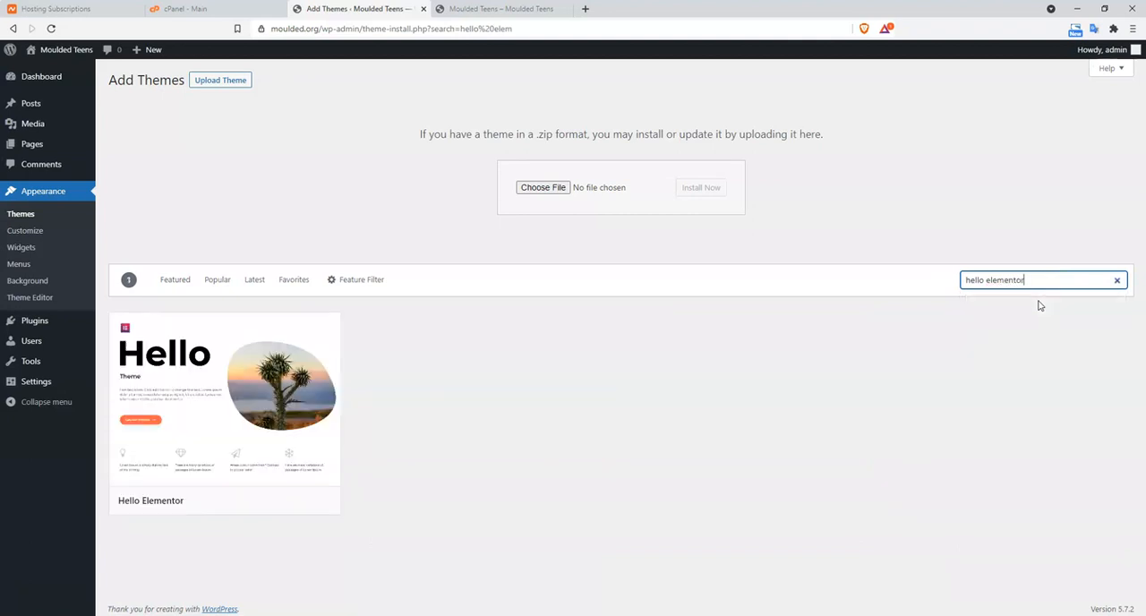
mouse_move(285, 413)
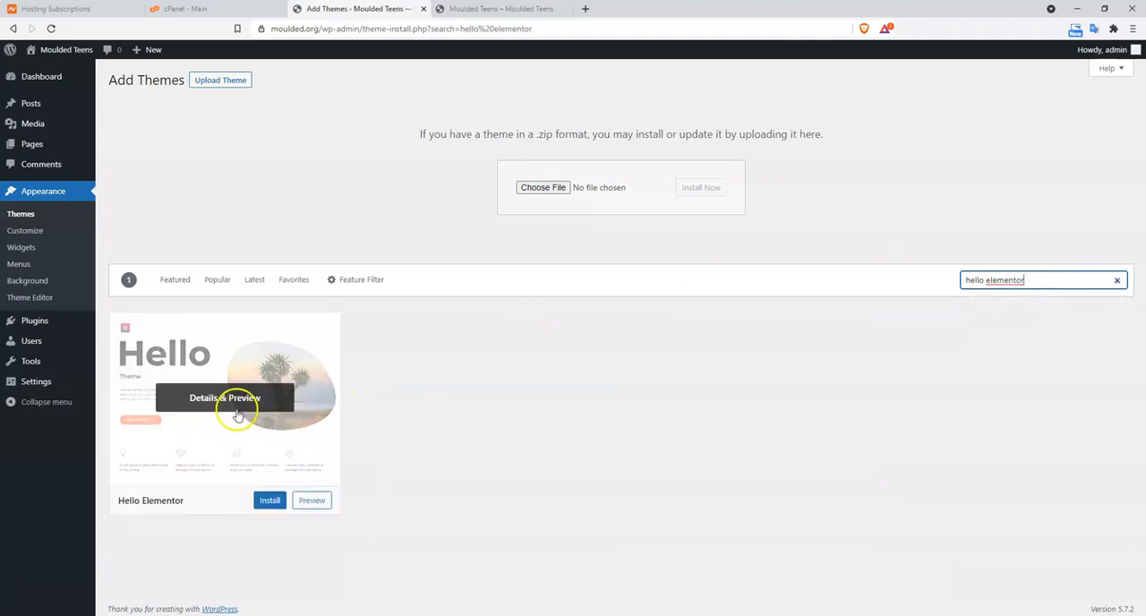
left_click(267, 502)
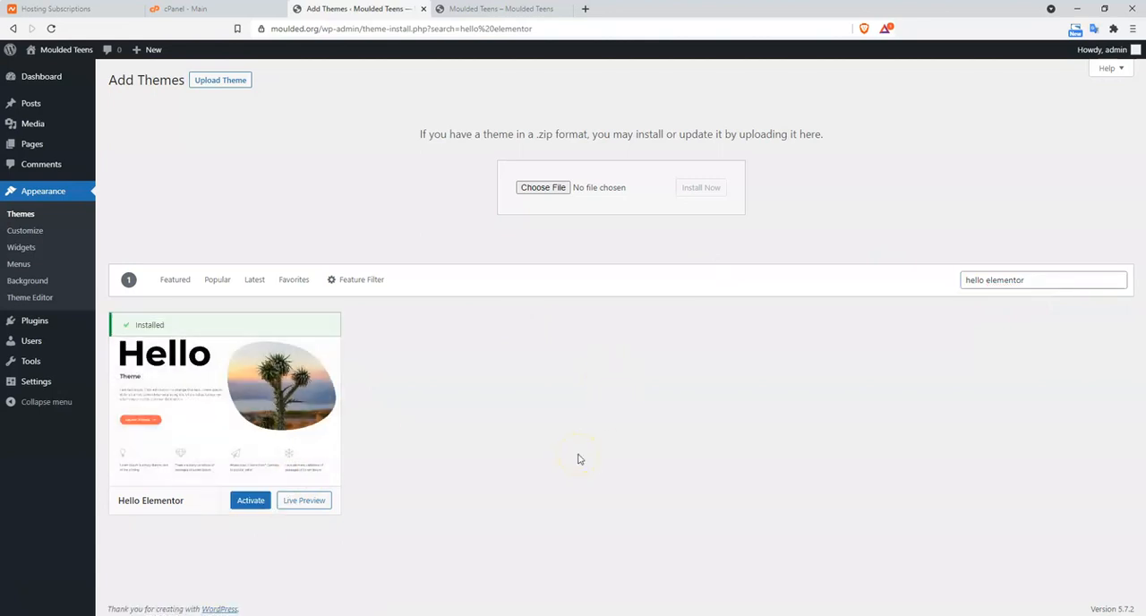
left_click(14, 217)
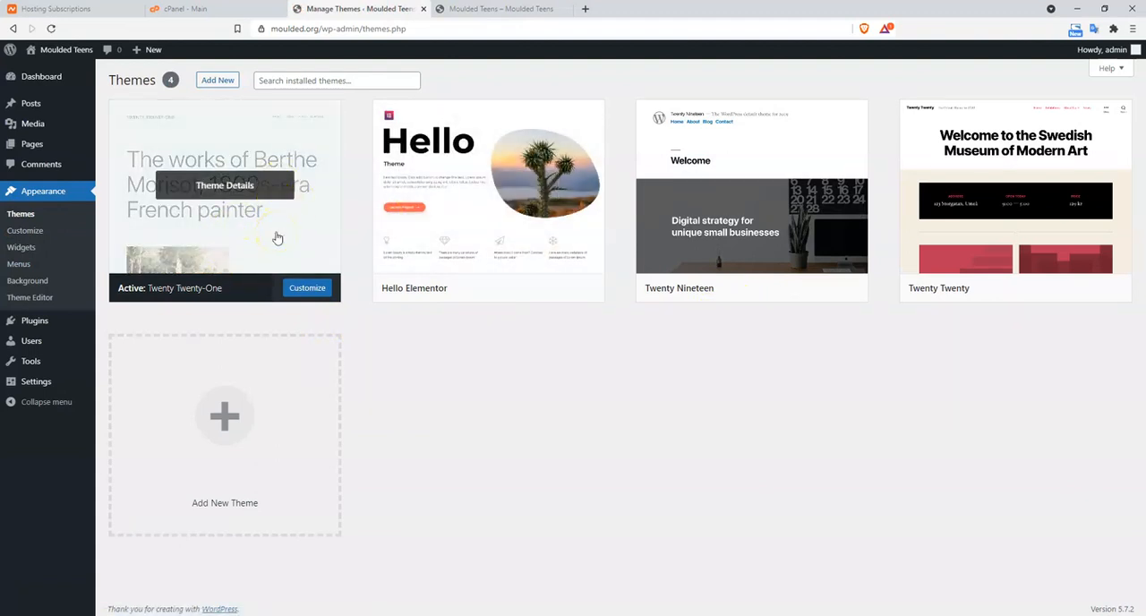
left_click(507, 287)
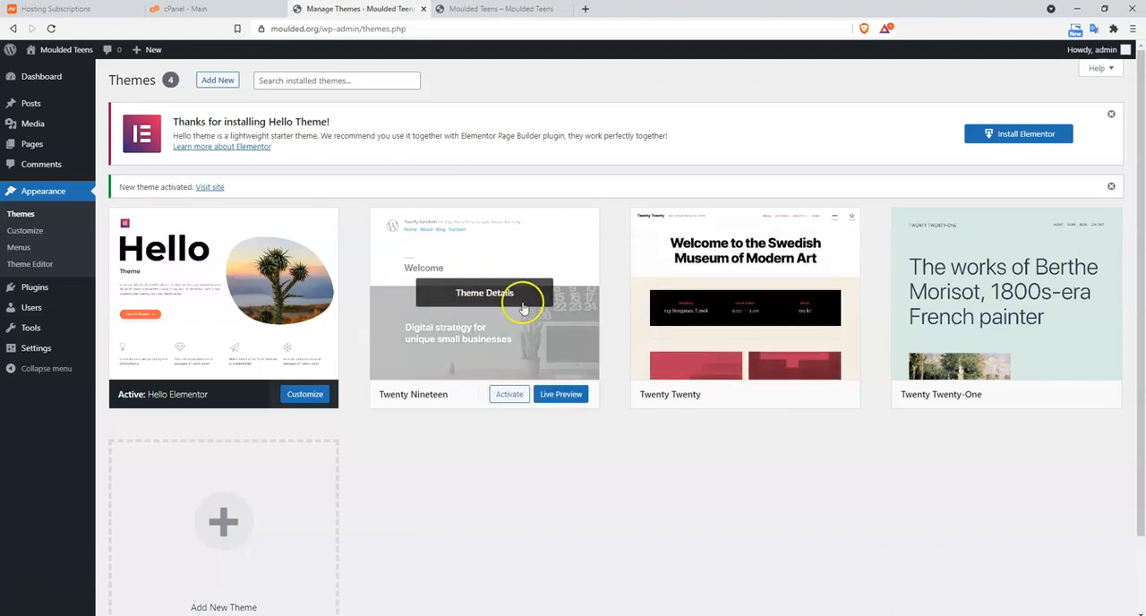
Delete the unused Twenty Nineteen, Twenty Twenty and Twenty Twenty-One themes from their theme details, confirming each deletion
left_click(533, 340)
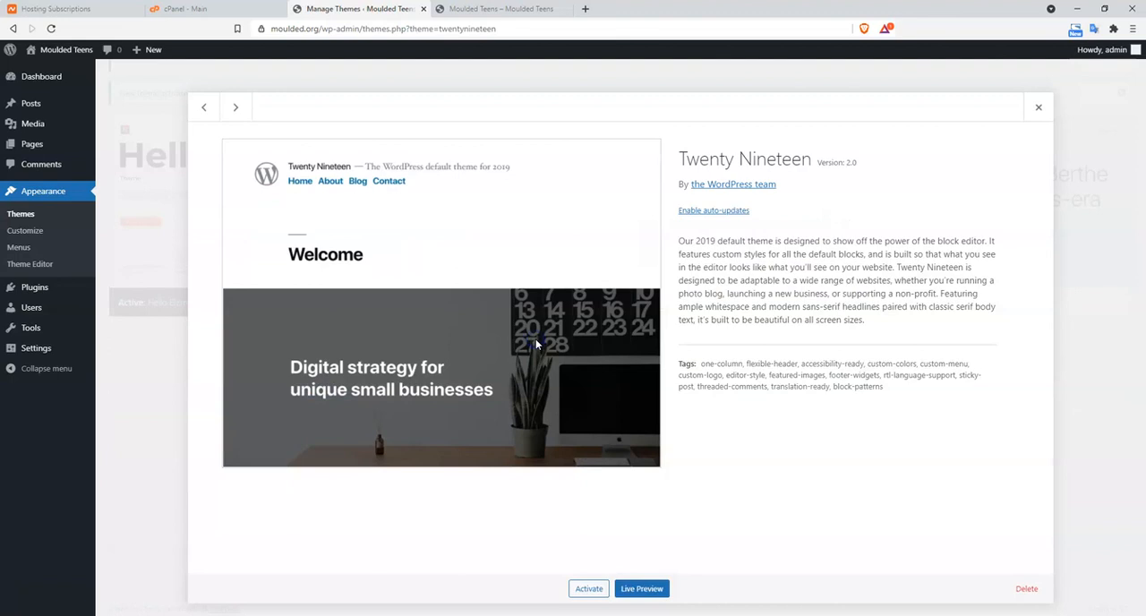
left_click(1028, 590)
left_click(631, 114)
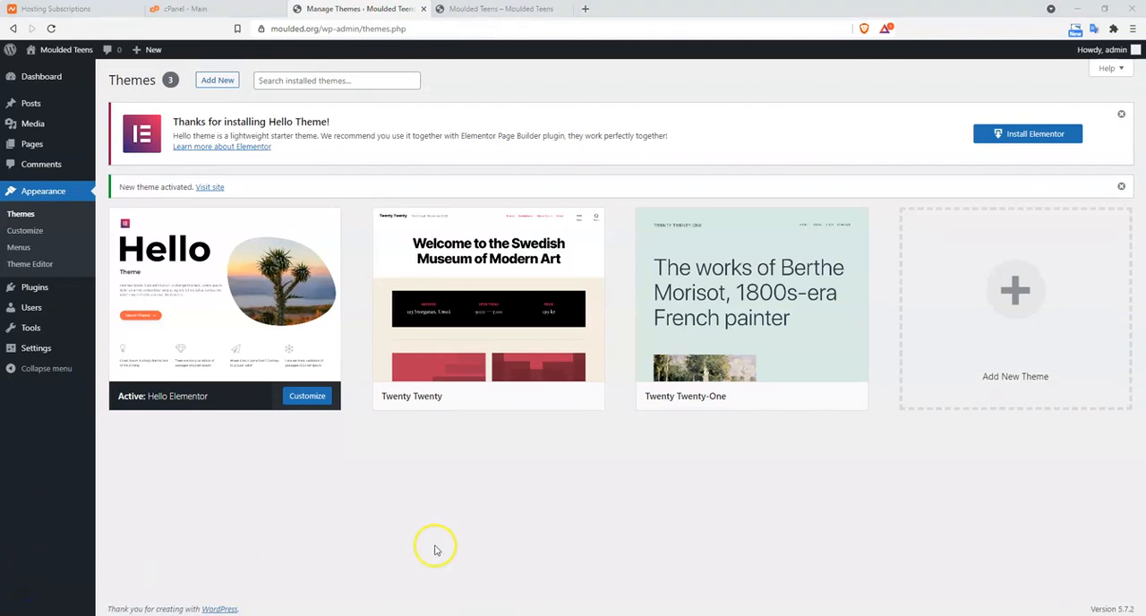
mouse_move(460, 285)
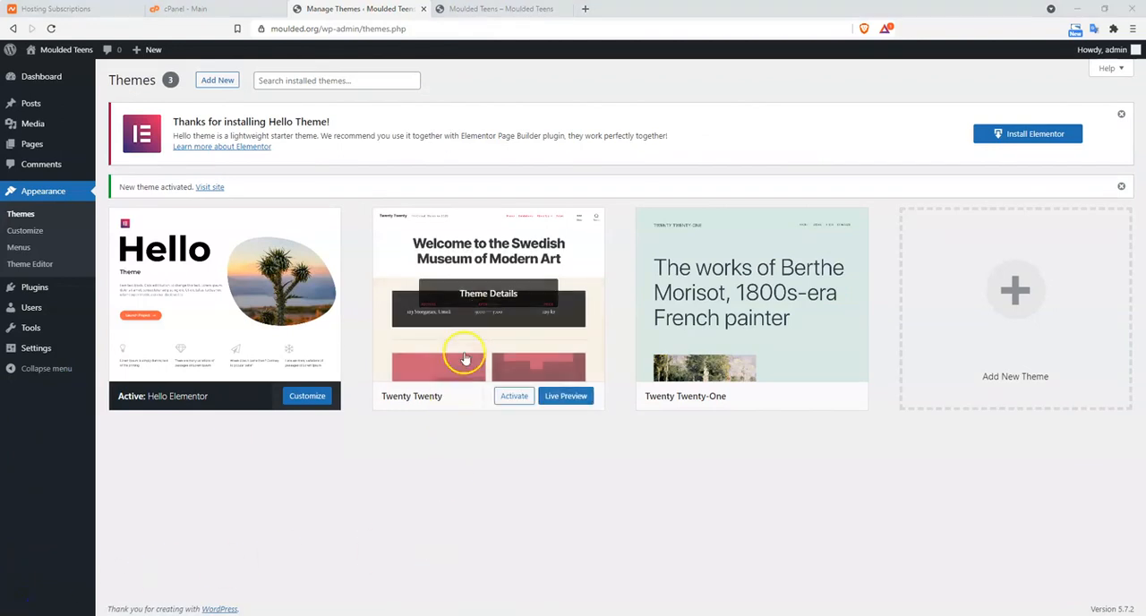
left_click(489, 300)
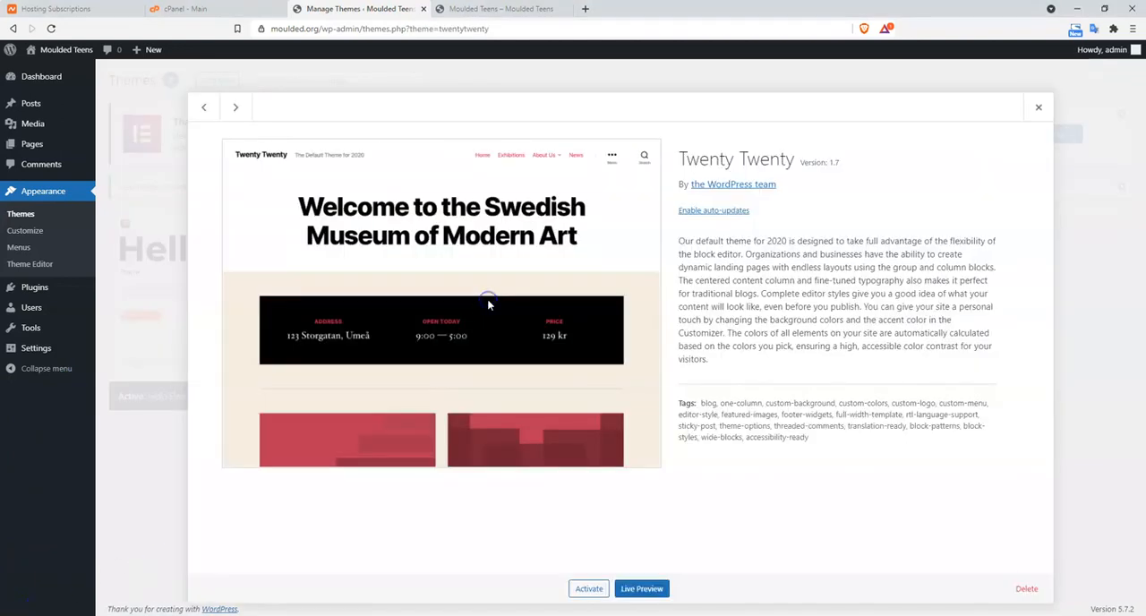
left_click(1027, 588)
left_click(627, 120)
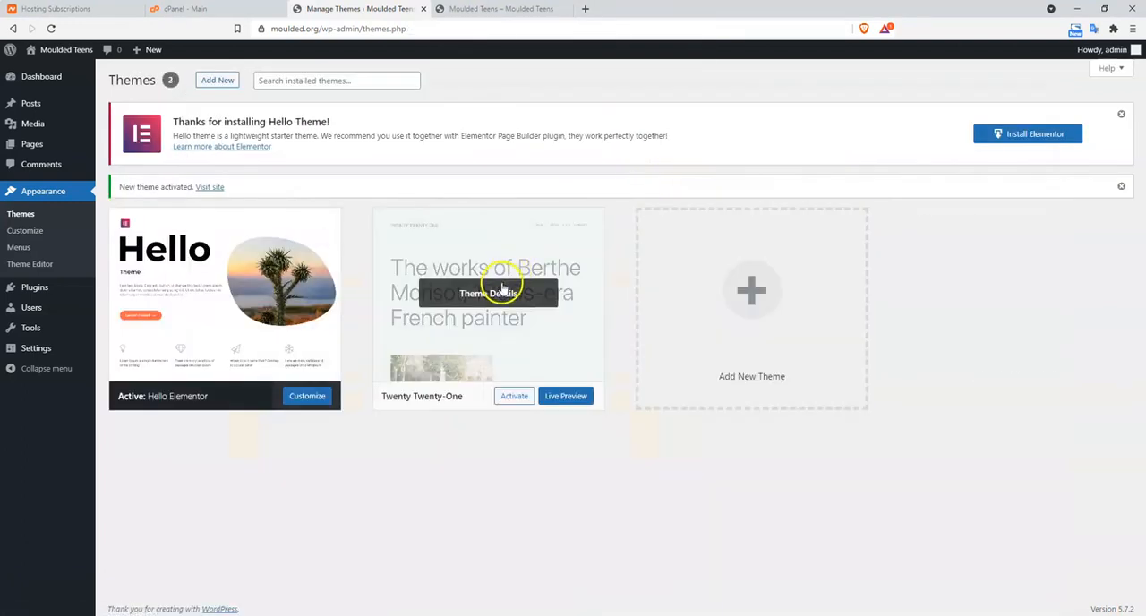
left_click(502, 287)
left_click(1032, 589)
left_click(627, 118)
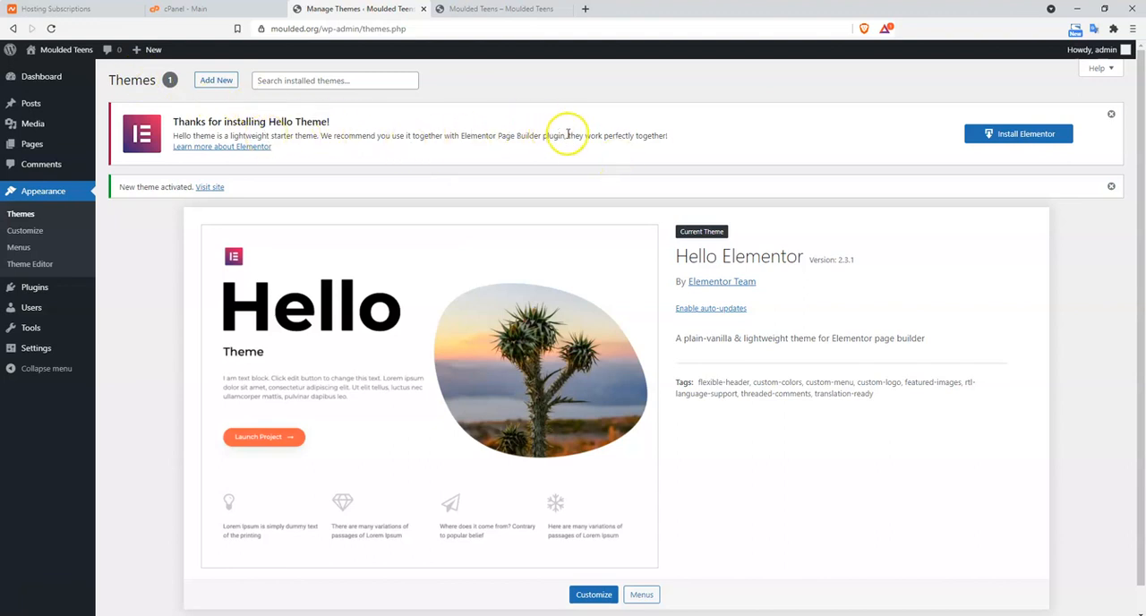
Install the Elementor plugin recommended by the Hello theme notice and activate it
left_click(1011, 137)
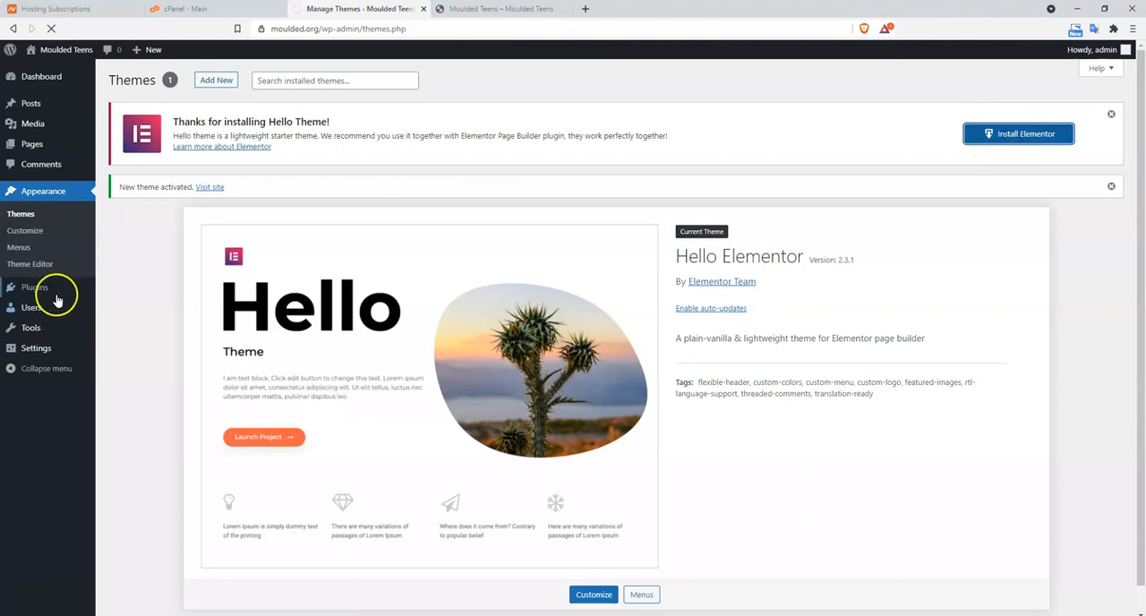
mouse_move(38, 295)
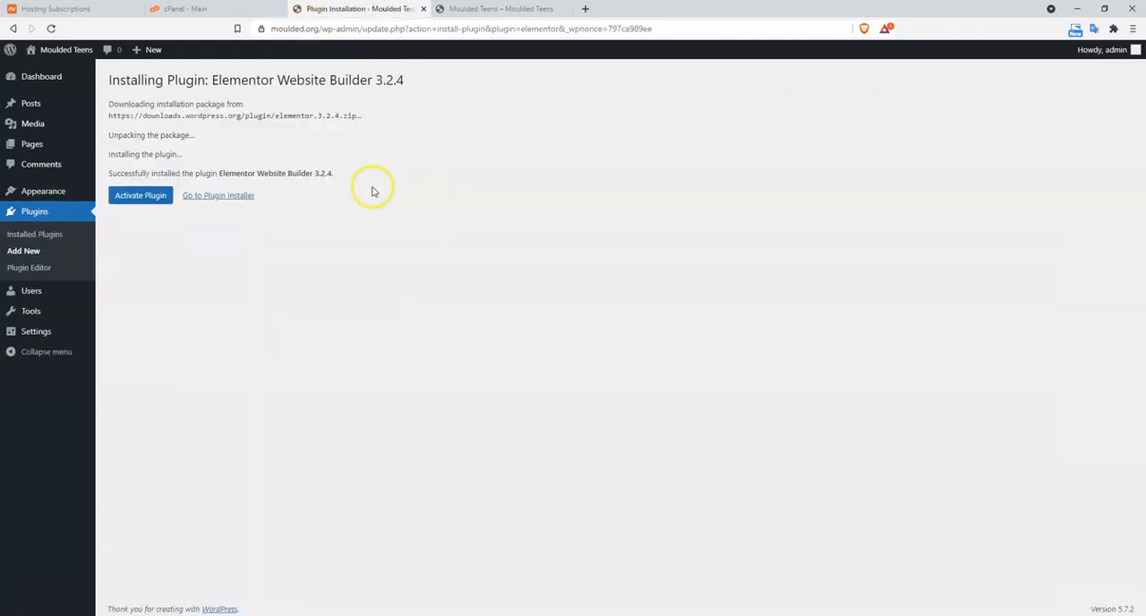
left_click(147, 201)
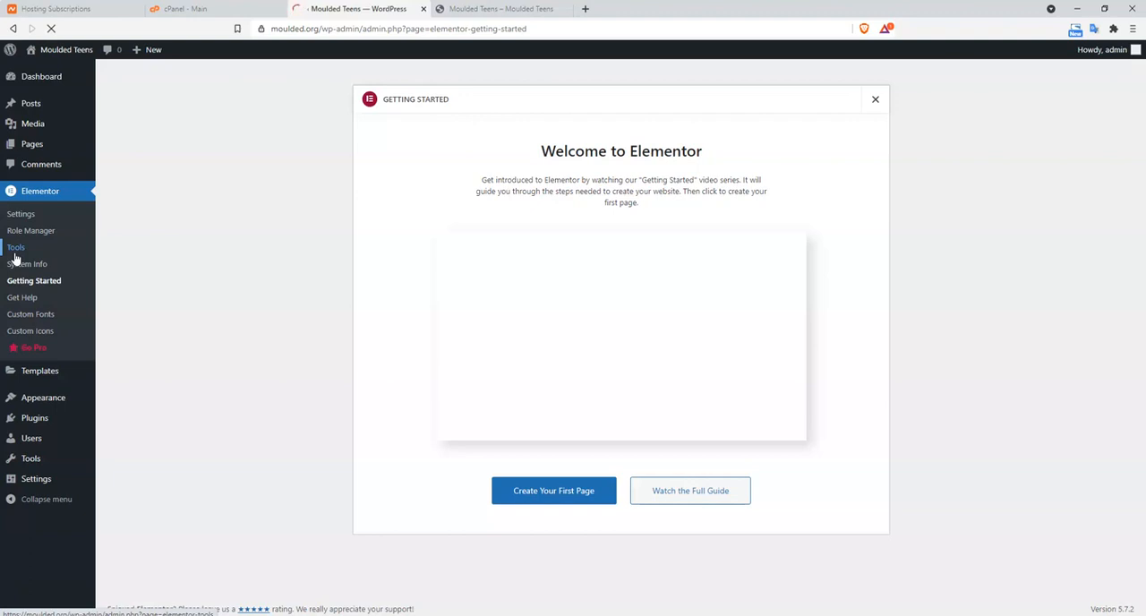
View the installed plugins list, and open Elementor's Go Pro page to examine the plans and pricing
mouse_move(67, 401)
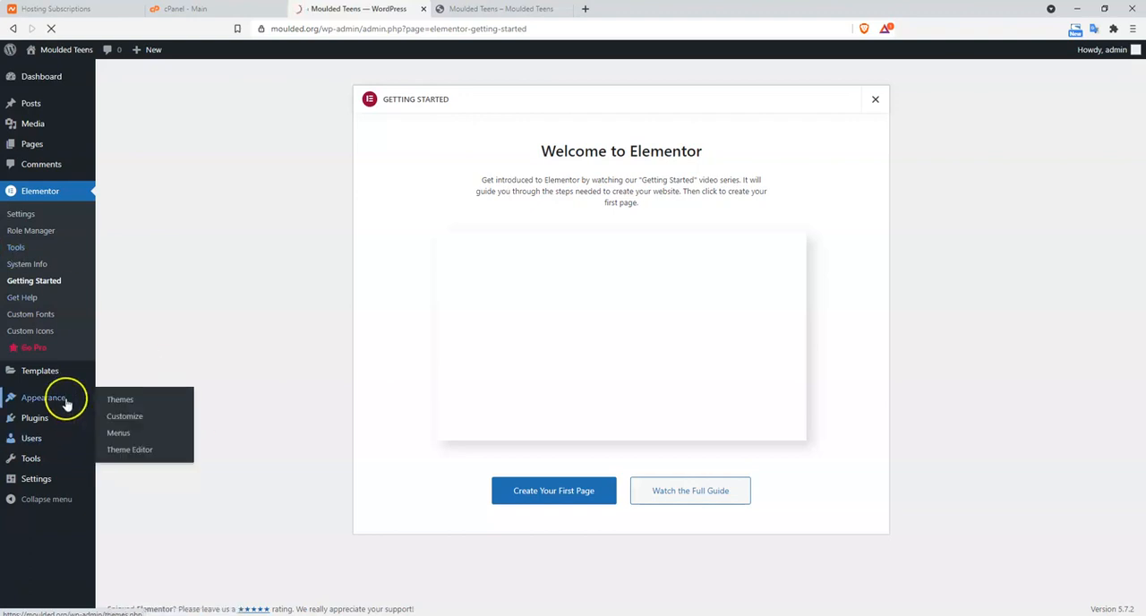
left_click(38, 417)
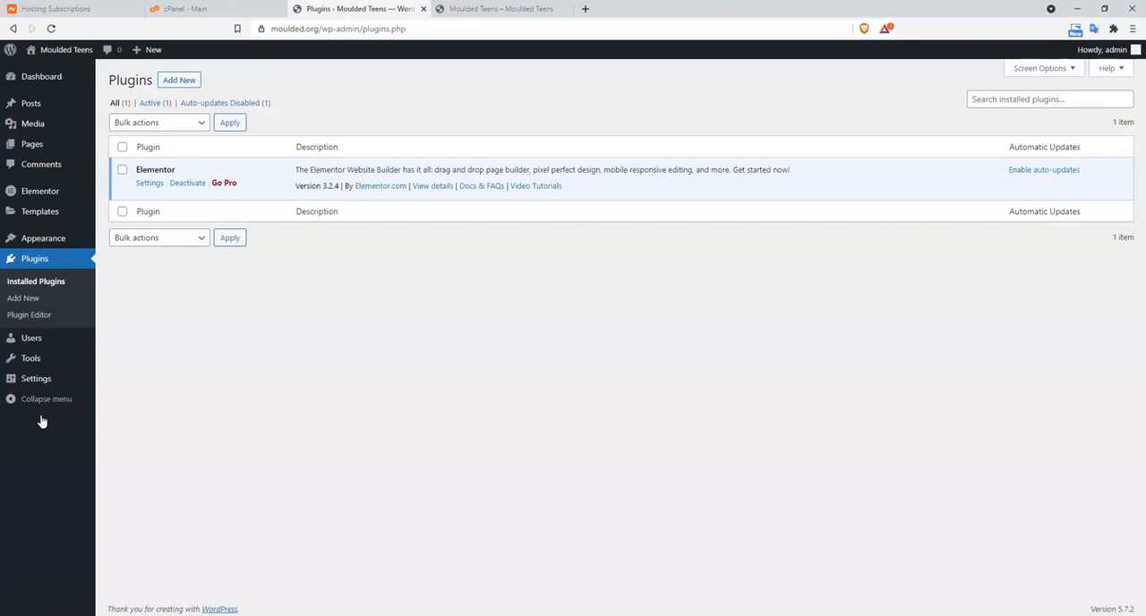
left_click(83, 400)
left_click(226, 184)
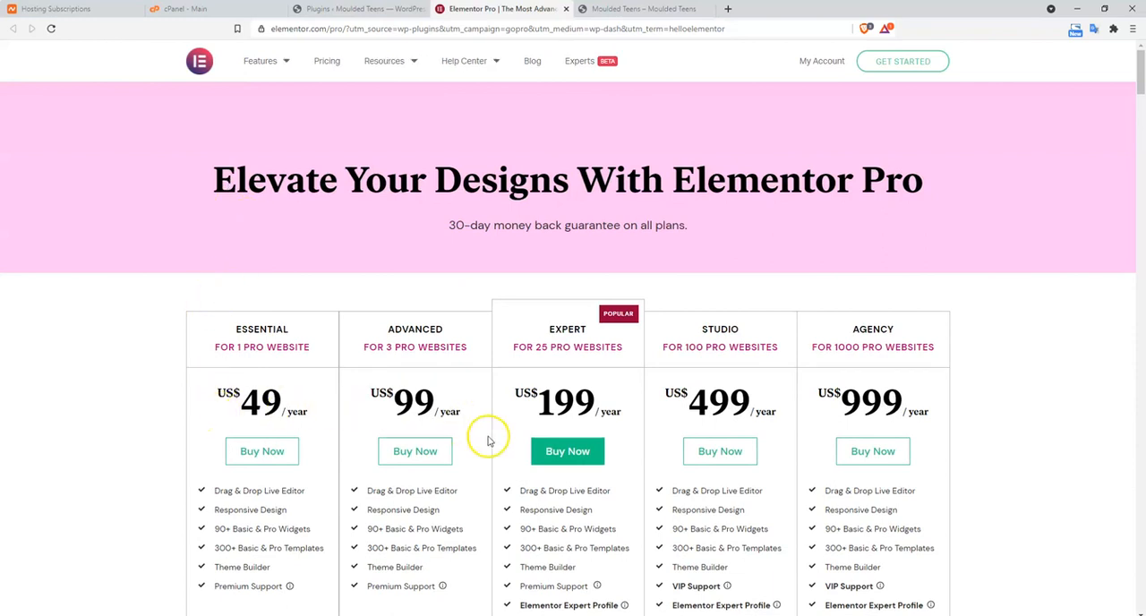
scroll(491, 439, "down", 1)
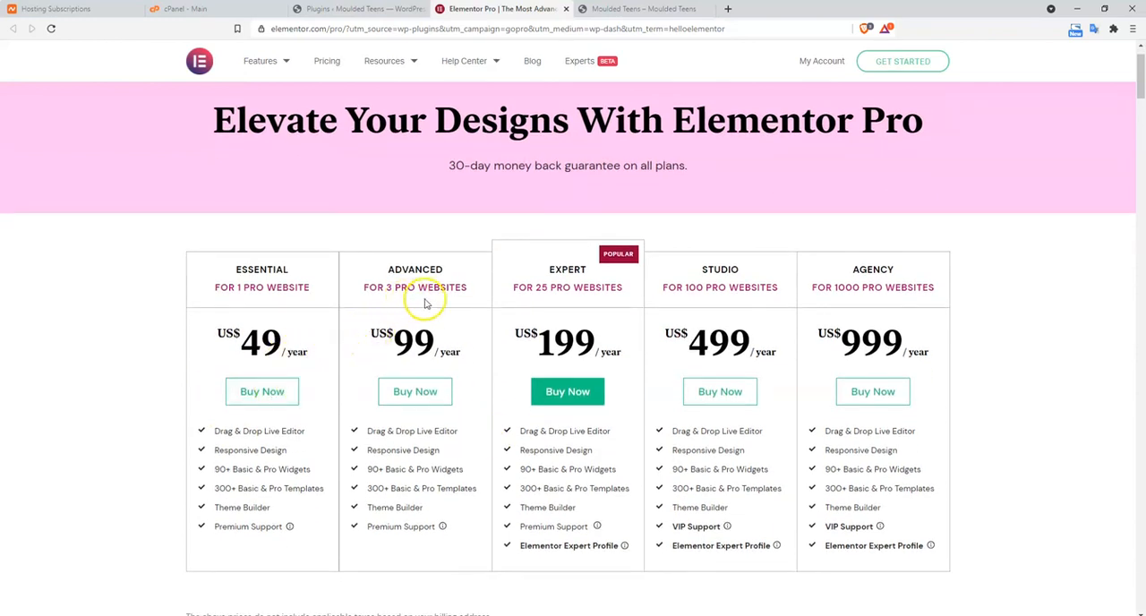
Open the Elementor account from the pricing page and download the Elementor Pro Expert plugin archive to the Downloads folder
scroll(680, 470, "down", 3)
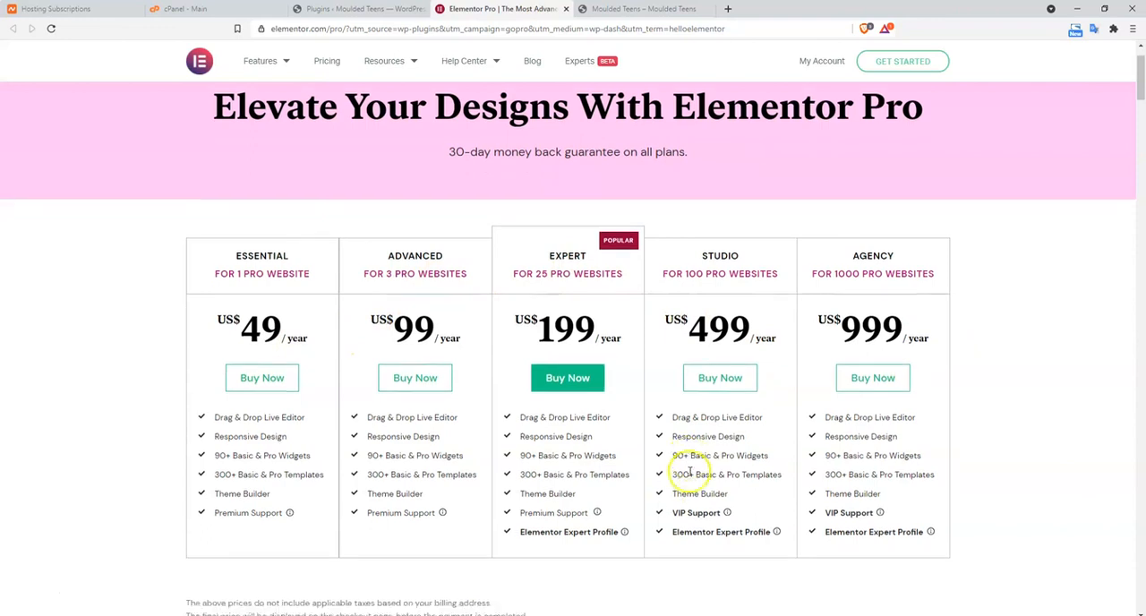
scroll(688, 476, "down", 4)
scroll(687, 475, "up", 6)
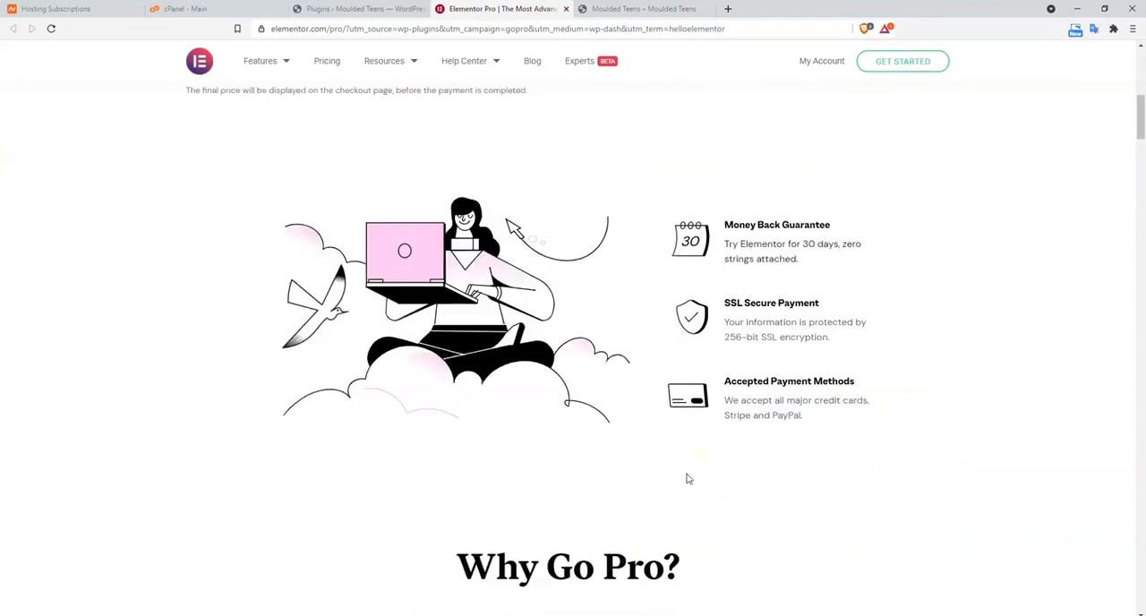
scroll(688, 480, "up", 1)
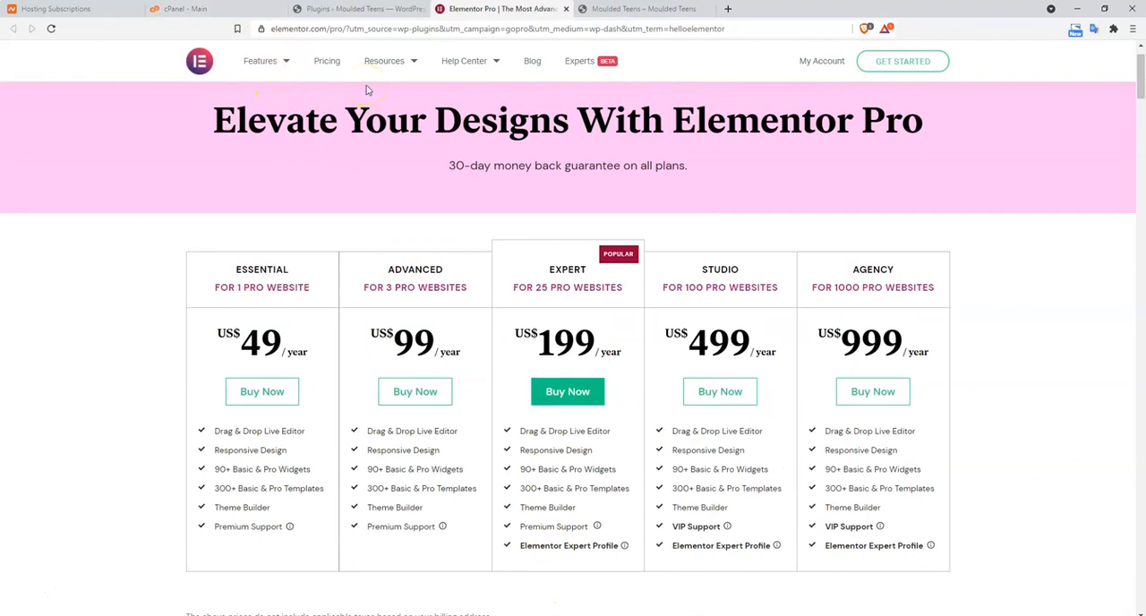
left_click(817, 62)
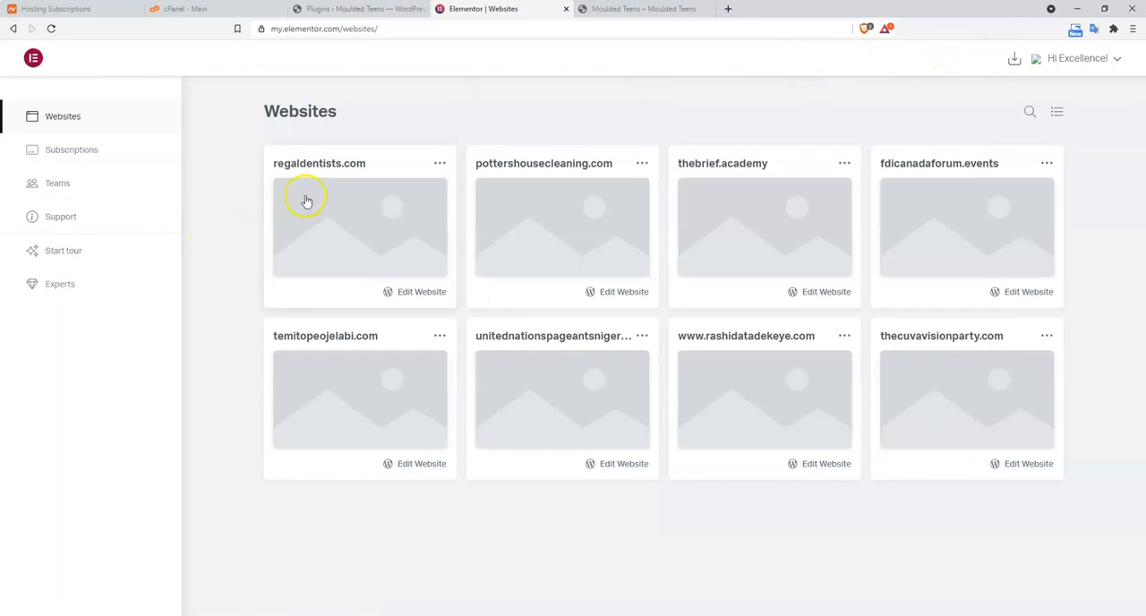
left_click(1015, 58)
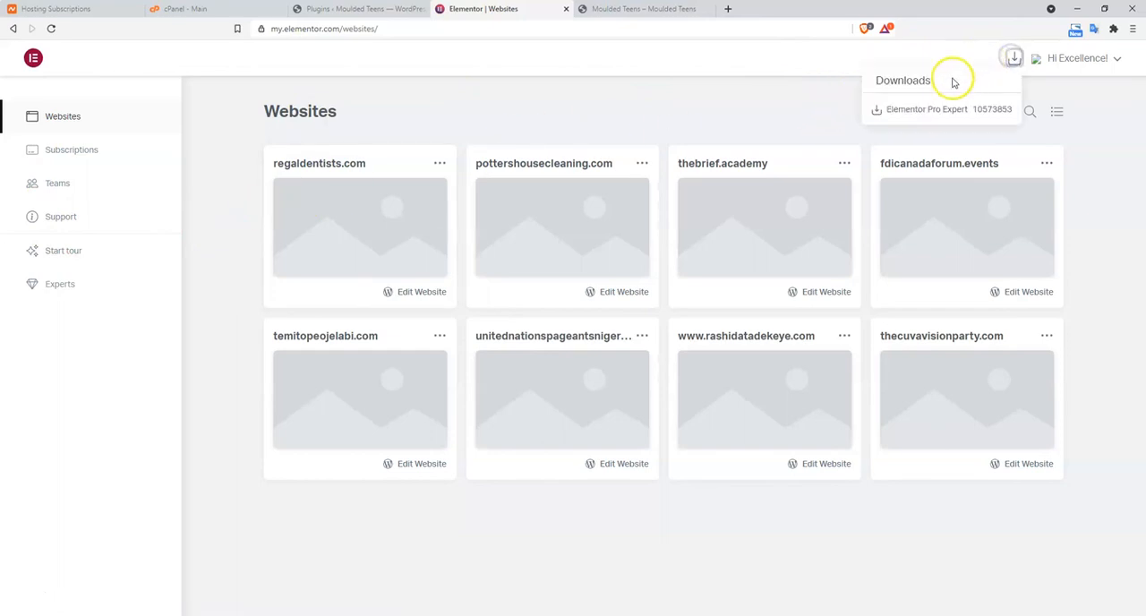
left_click(911, 110)
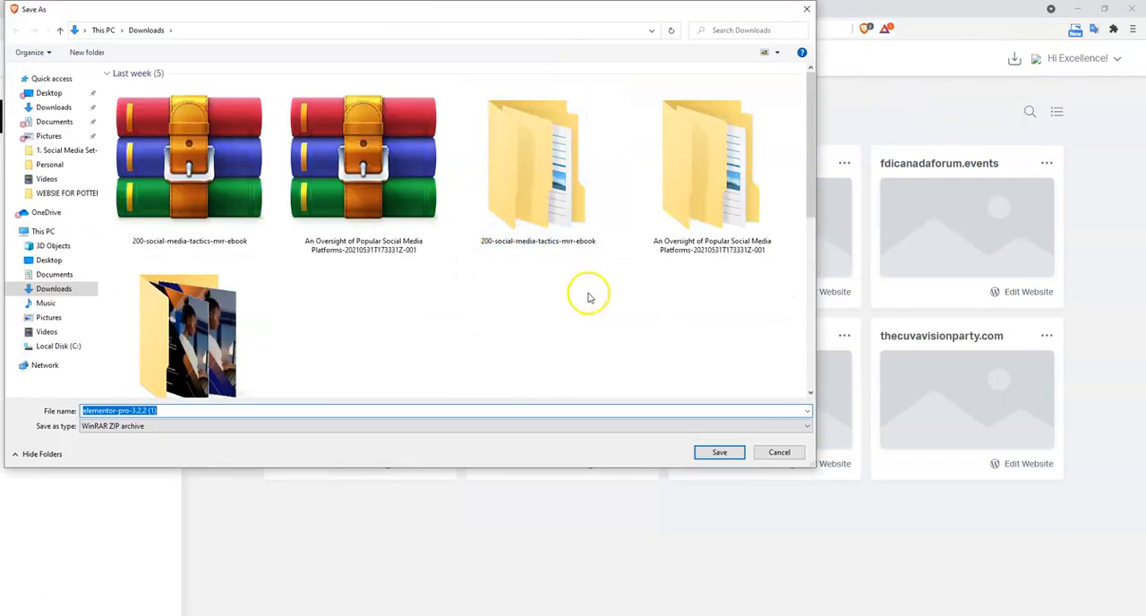
left_click(720, 453)
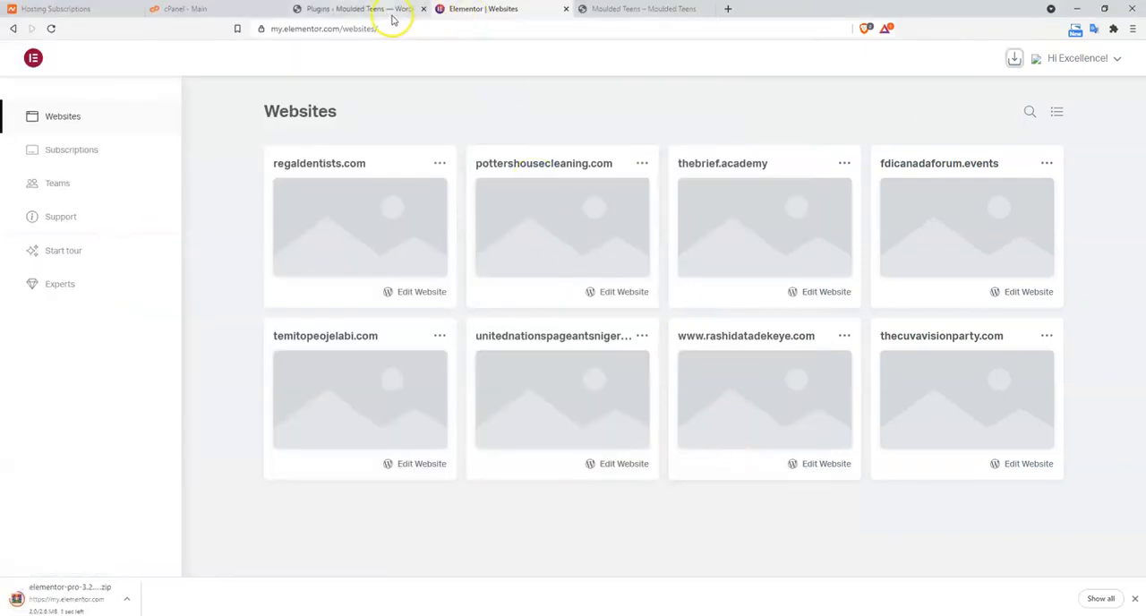
Open WordPress's Add Plugins page, and in File Explorer extract the elementor-pro-3.2.2 (1) archive into its own folder in Downloads
left_click(387, 17)
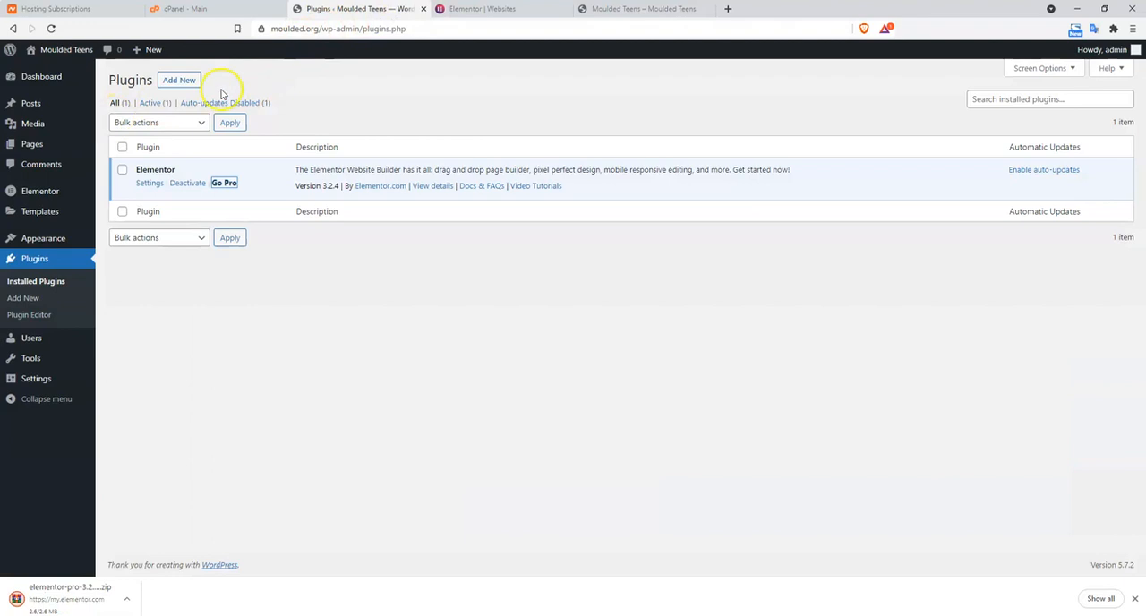
left_click(184, 81)
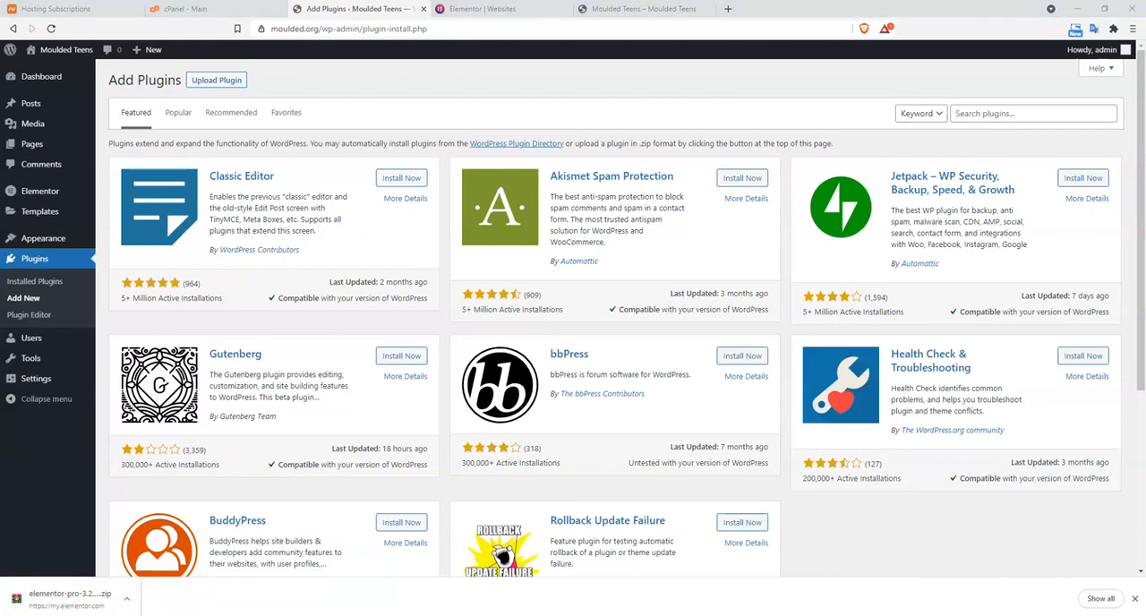
left_click(321, 609)
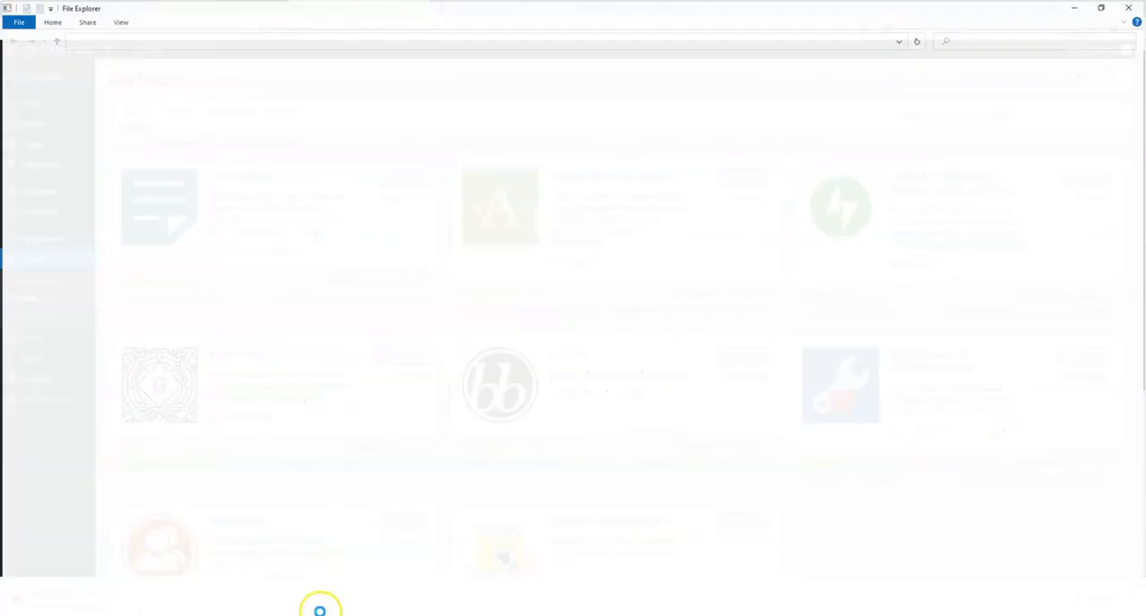
left_click(49, 98)
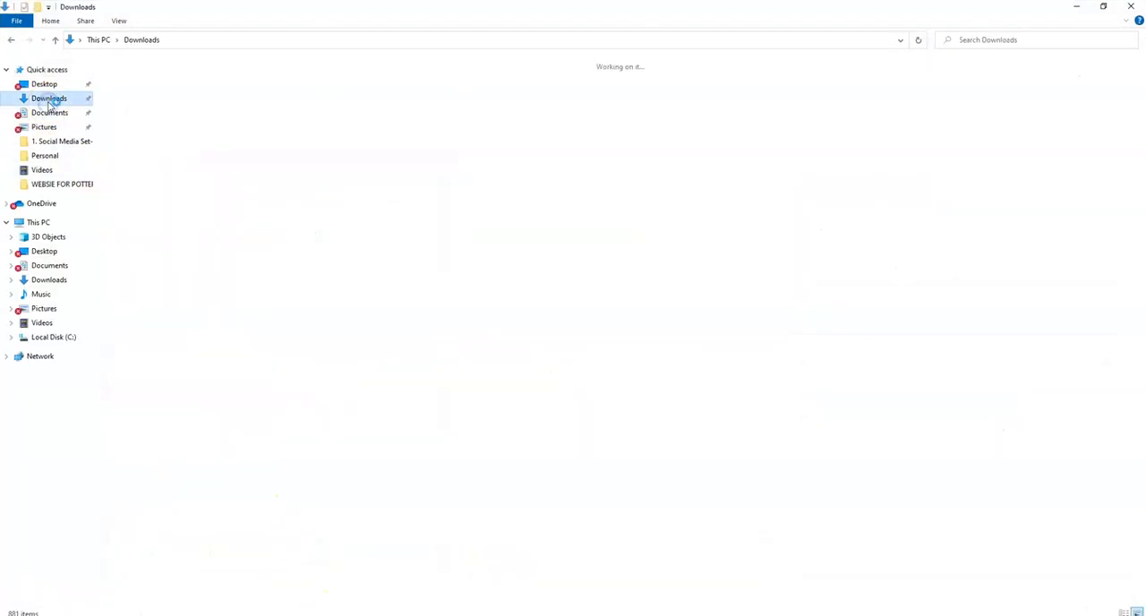
left_click(141, 123)
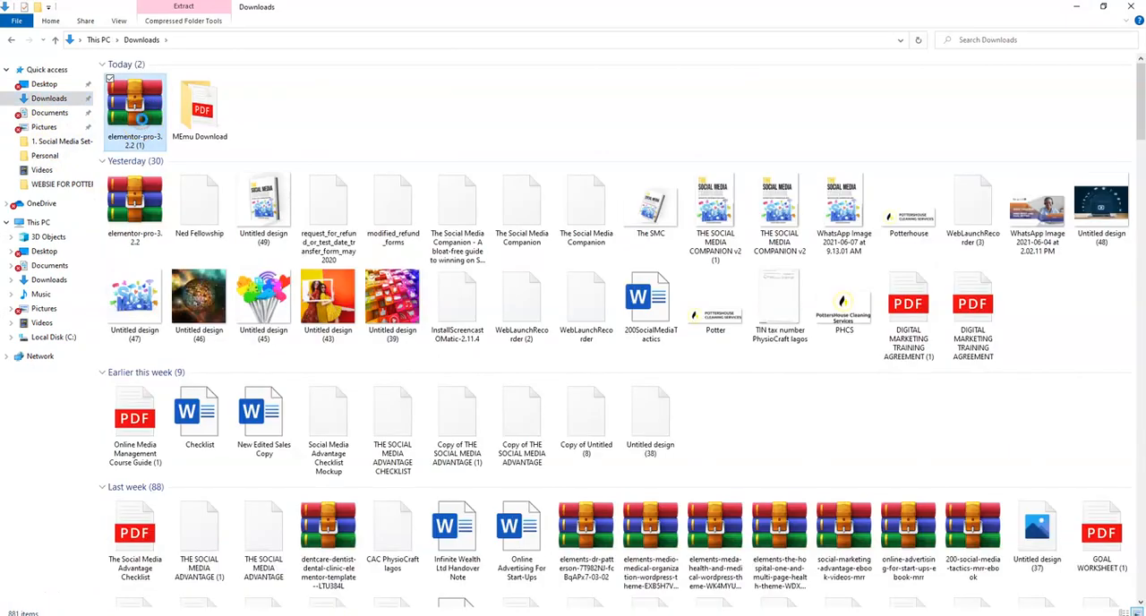
right_click(163, 145)
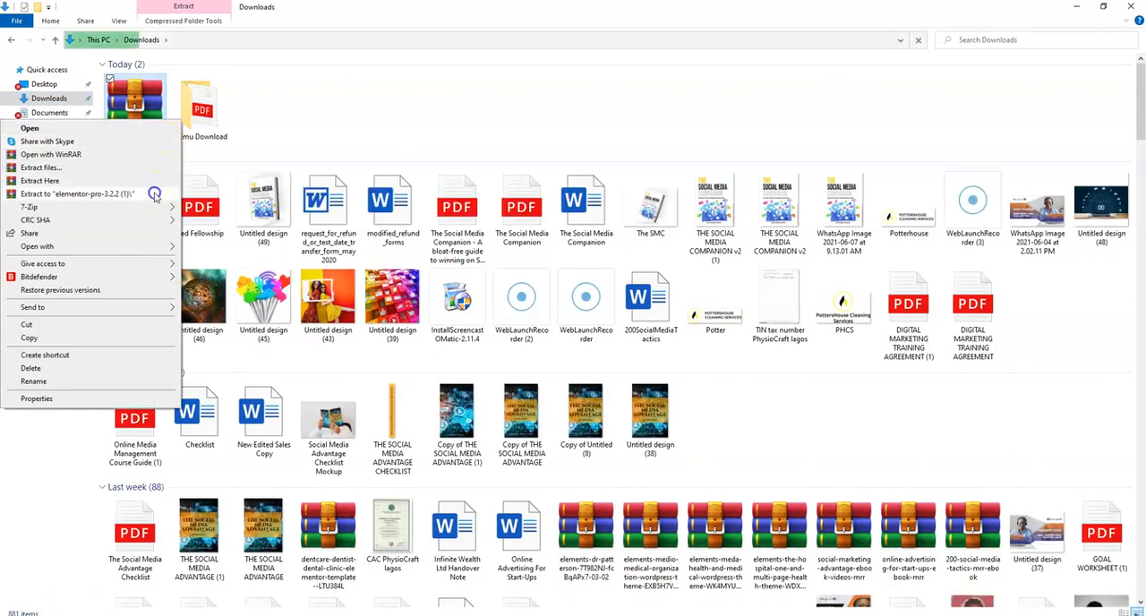
left_click(158, 194)
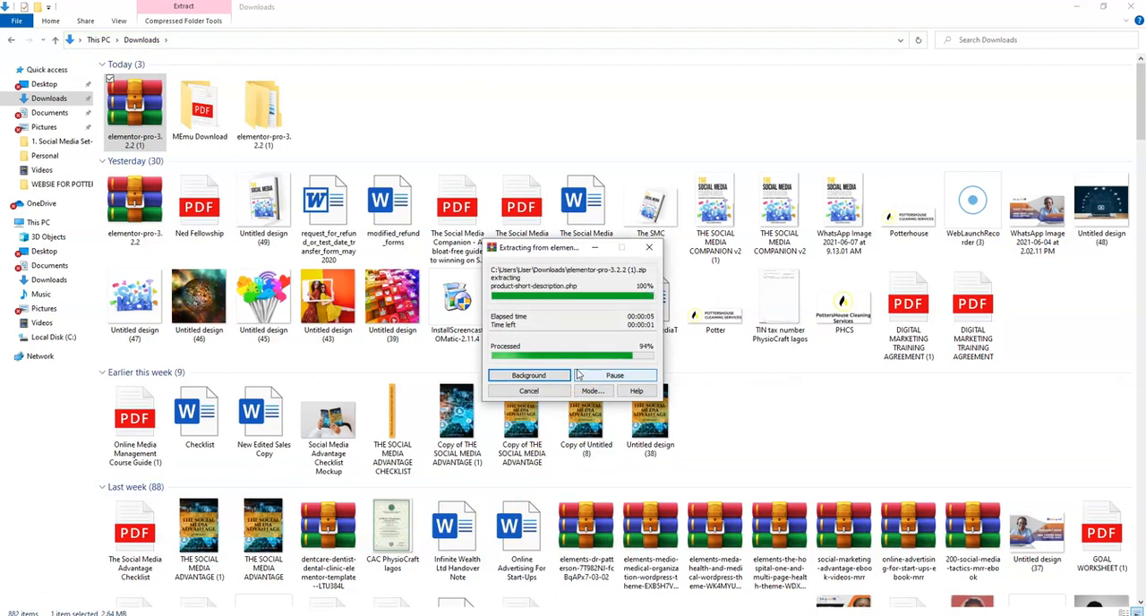
Look through the files inside the extracted elementor-pro folder and return to the Downloads folder
double_click(265, 110)
double_click(264, 82)
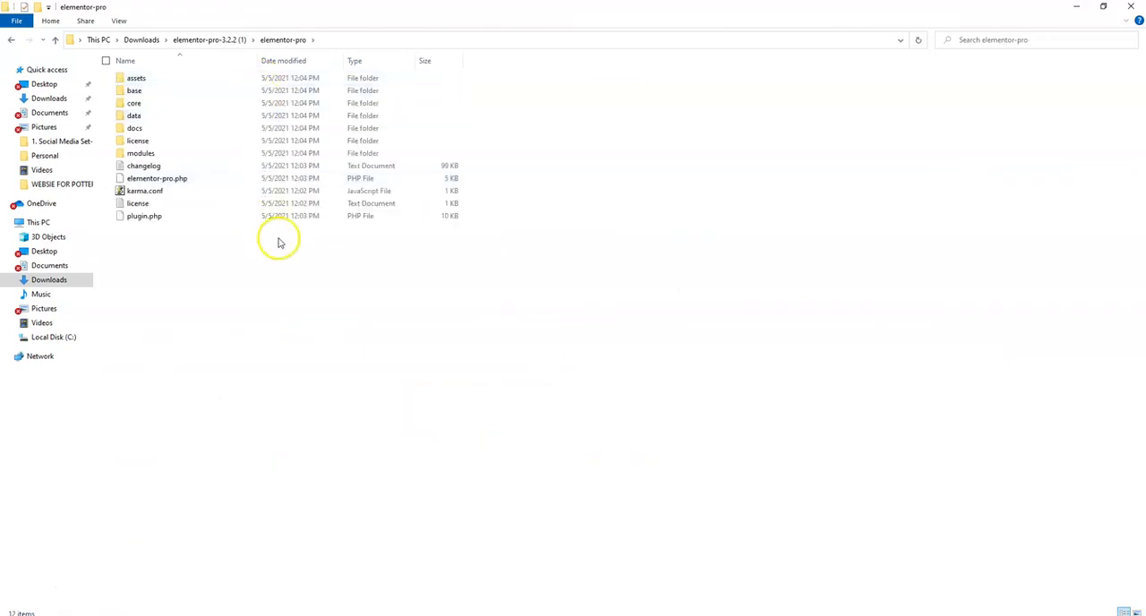
left_click(231, 39)
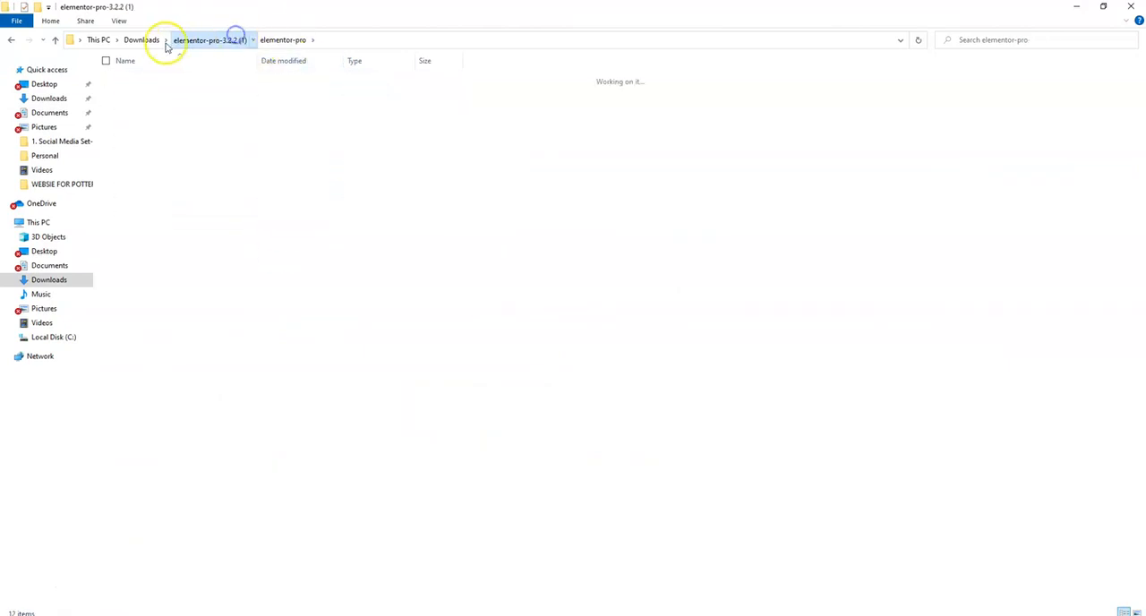
left_click(142, 40)
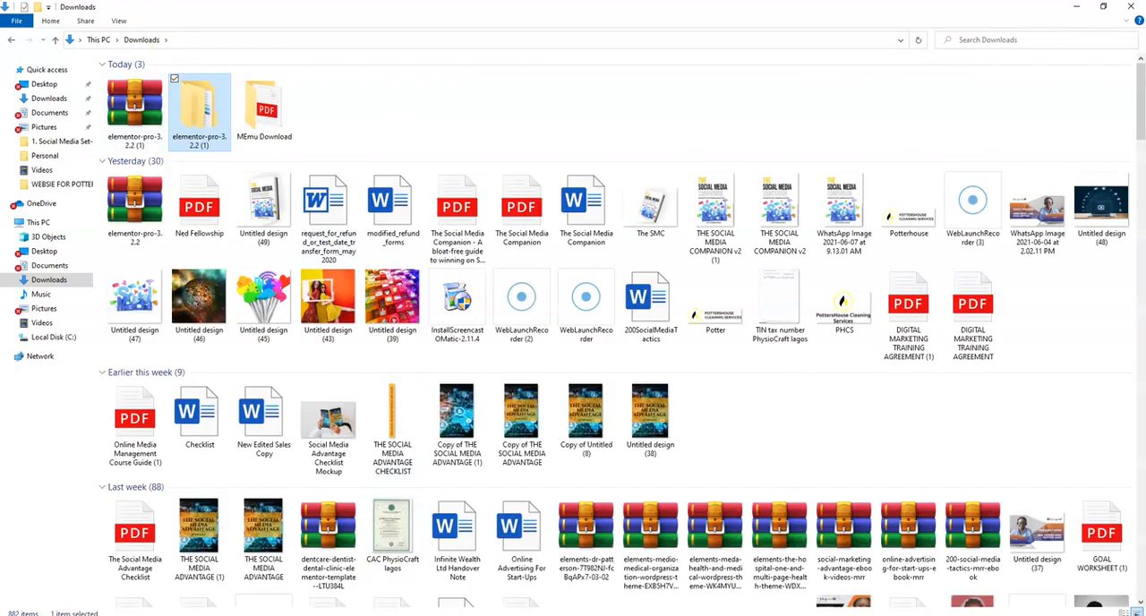
Switch back to WordPress and select elementor-pro-3.2.2 (1).zip from Downloads as the plugin file to upload
left_click(546, 593)
left_click(416, 119)
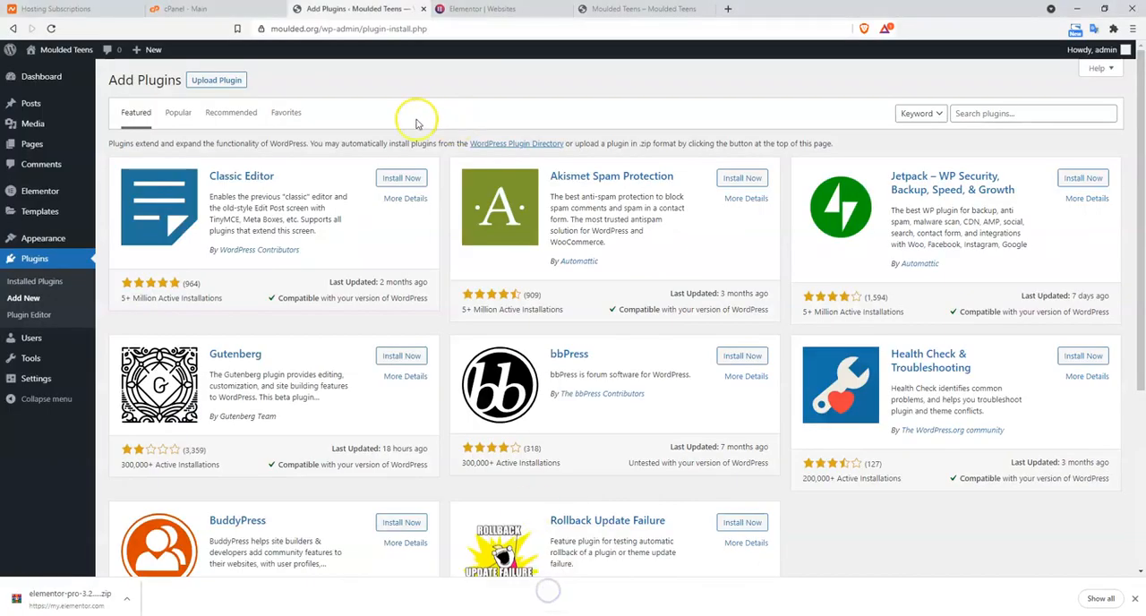
left_click(226, 80)
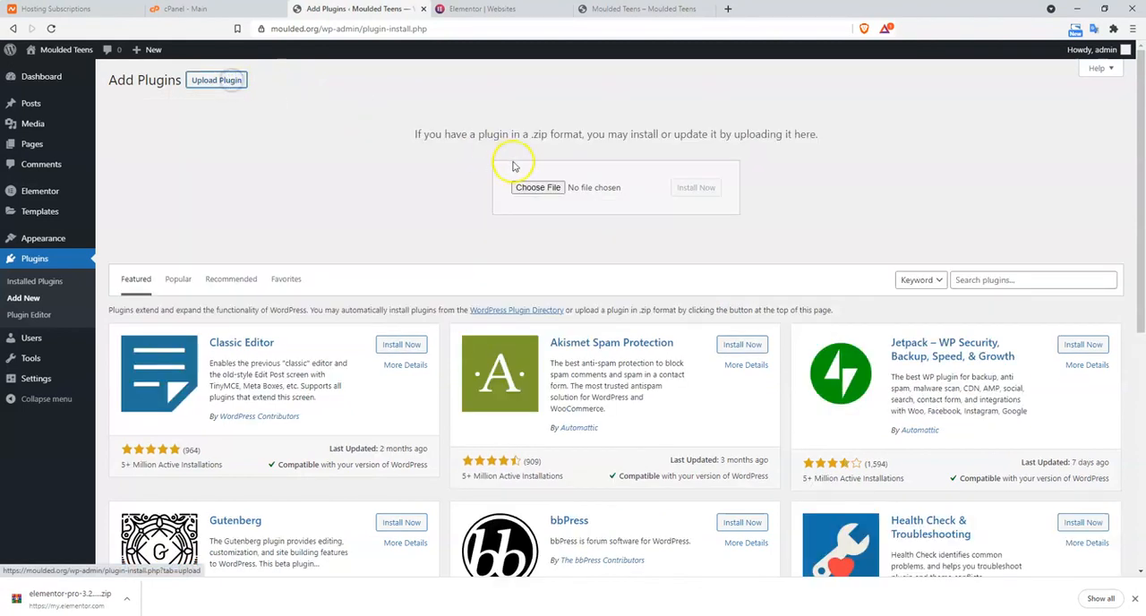
left_click(535, 187)
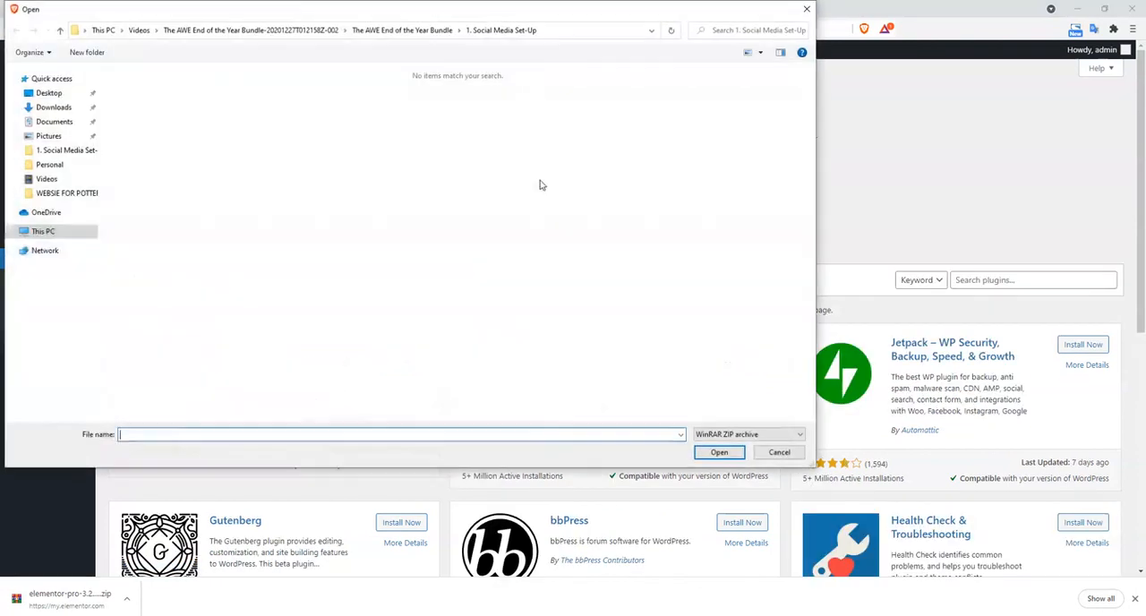
left_click(54, 106)
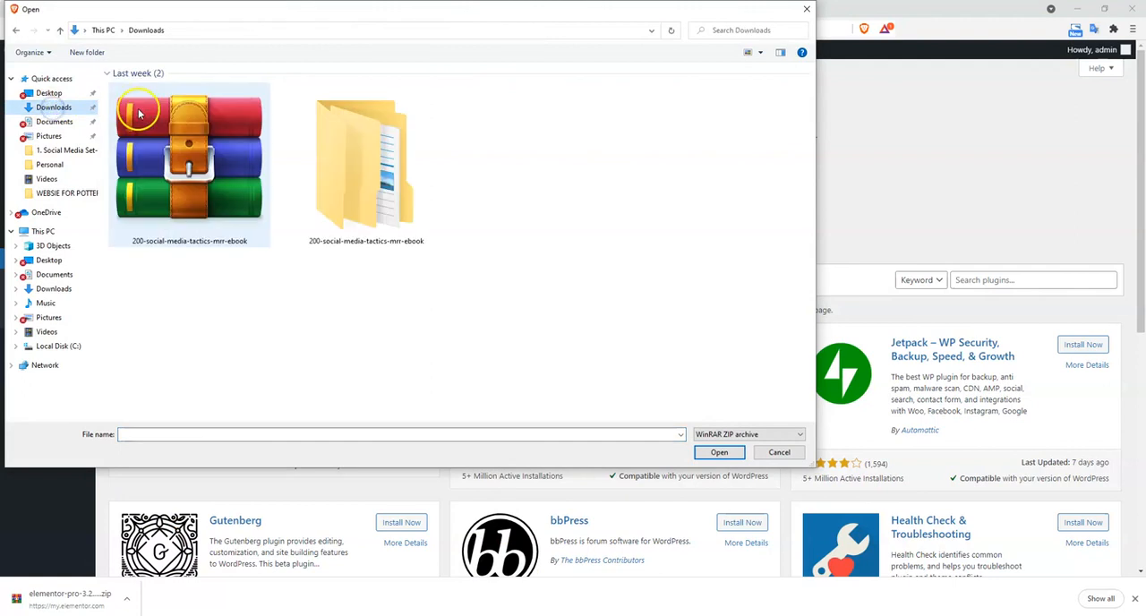
left_click(188, 146)
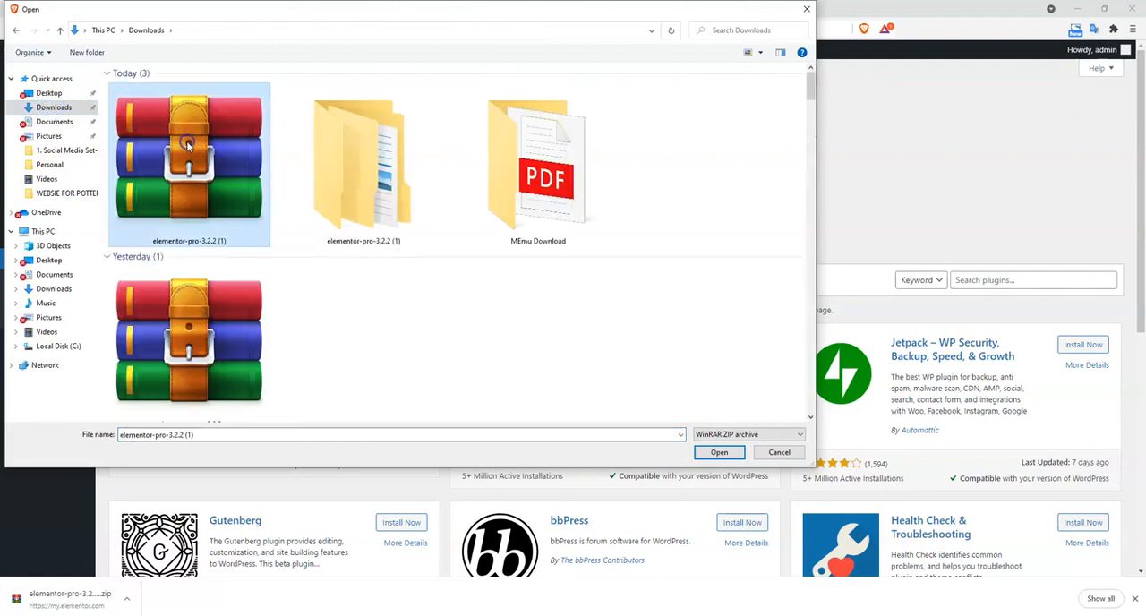
left_click(722, 453)
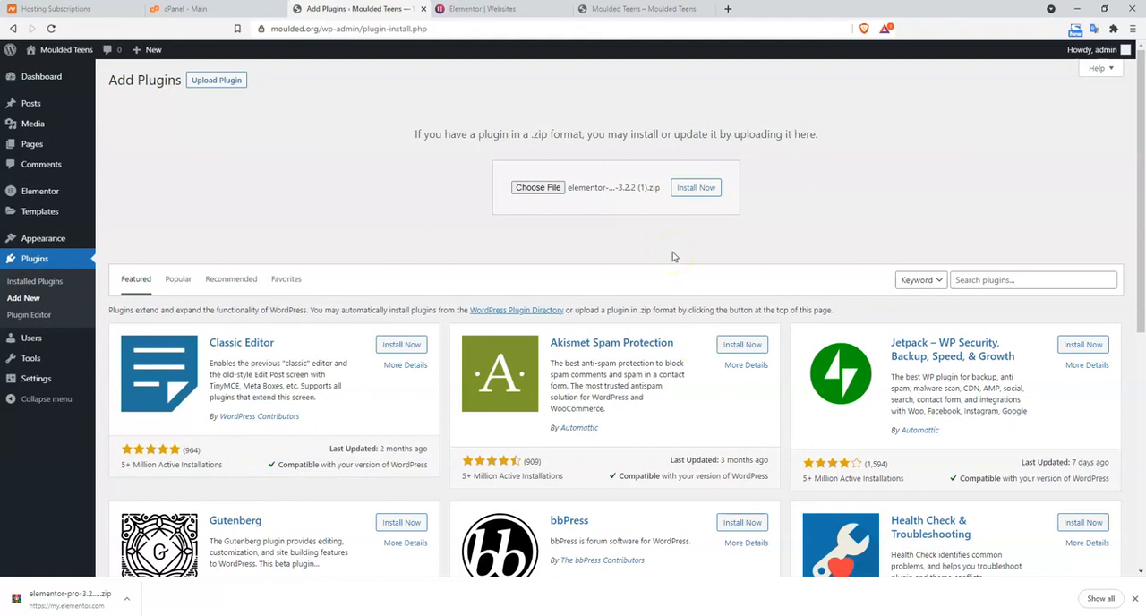
Install the uploaded Elementor Pro plugin and activate it
left_click(694, 187)
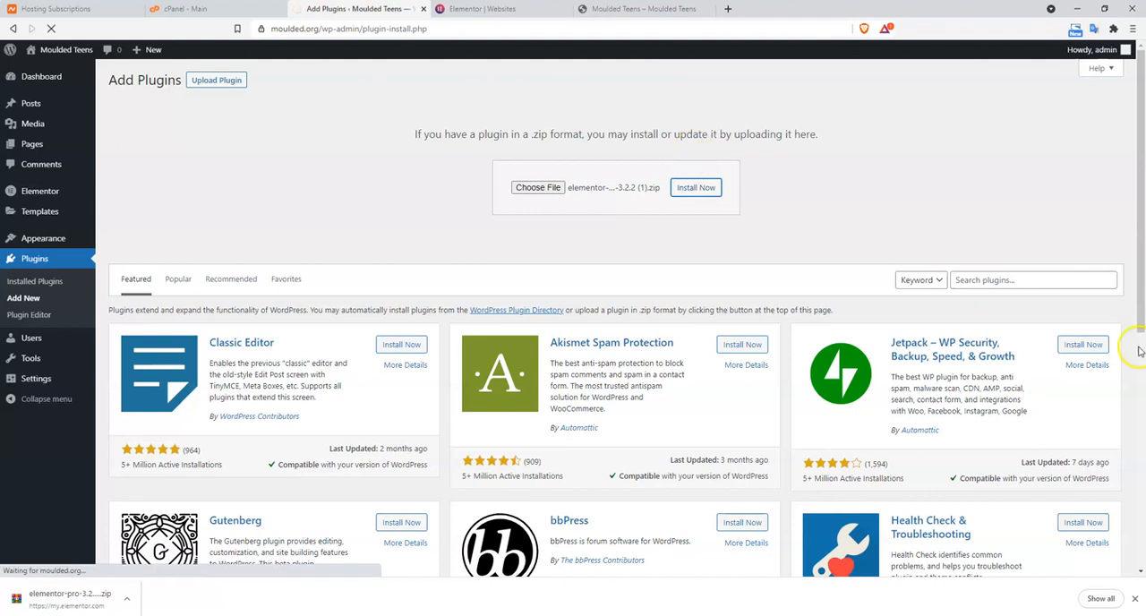
left_click(985, 273)
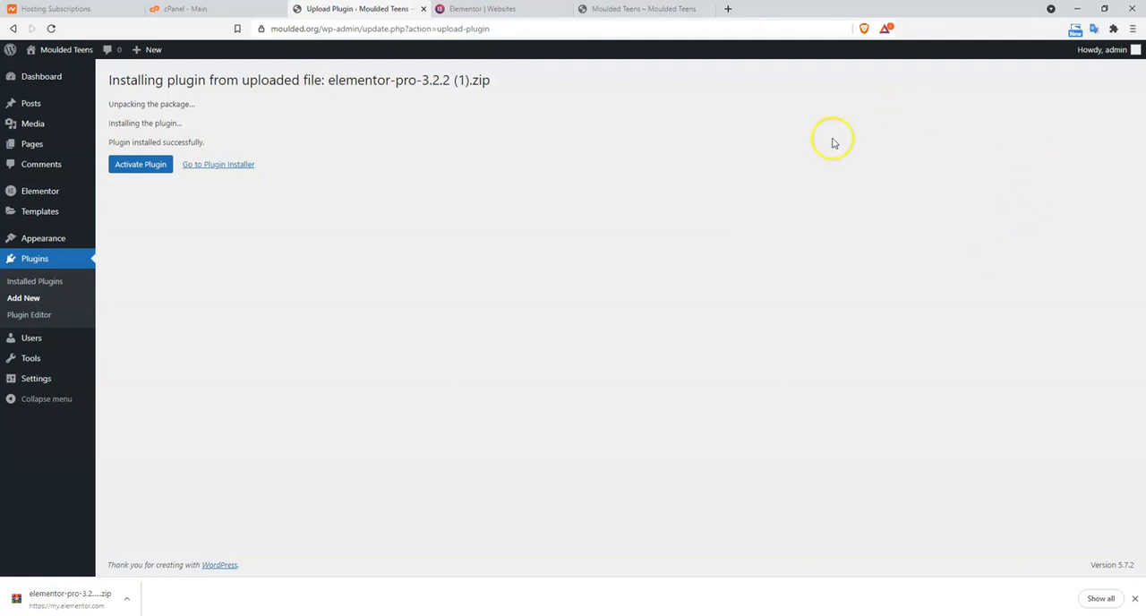
left_click(141, 169)
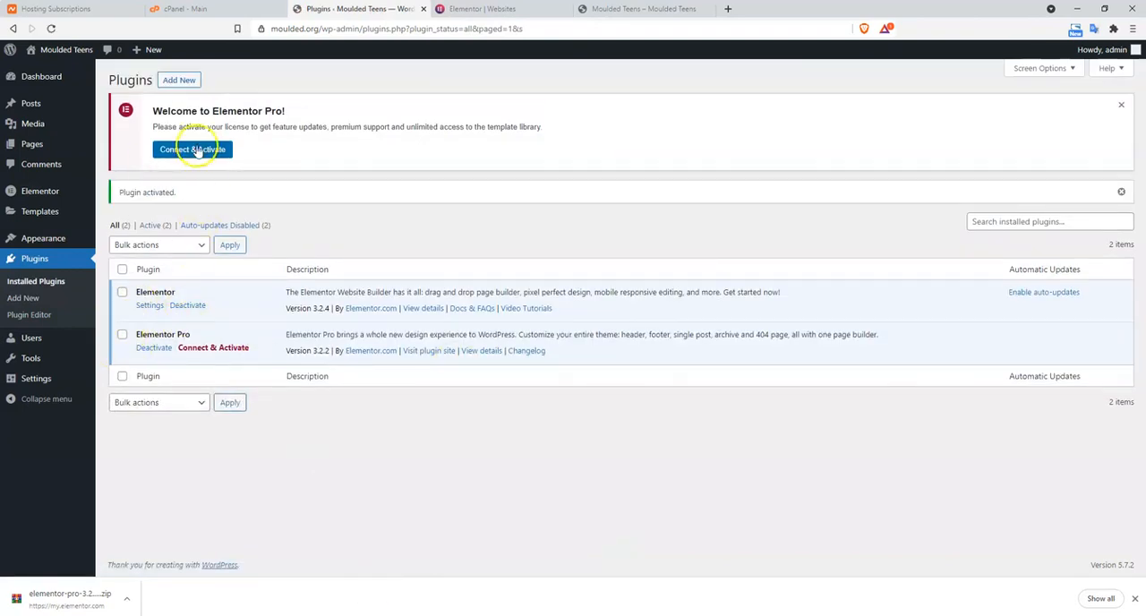
Search the plugin directory for "elementor pro" and return to the installed plugins list
left_click(166, 81)
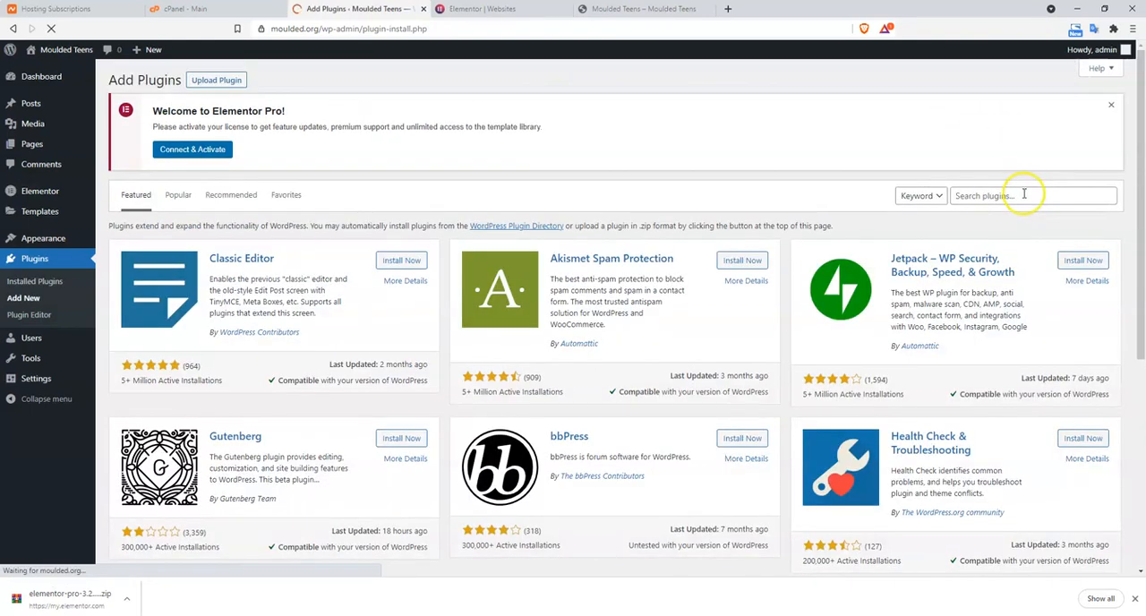
left_click(1024, 195)
type("elem")
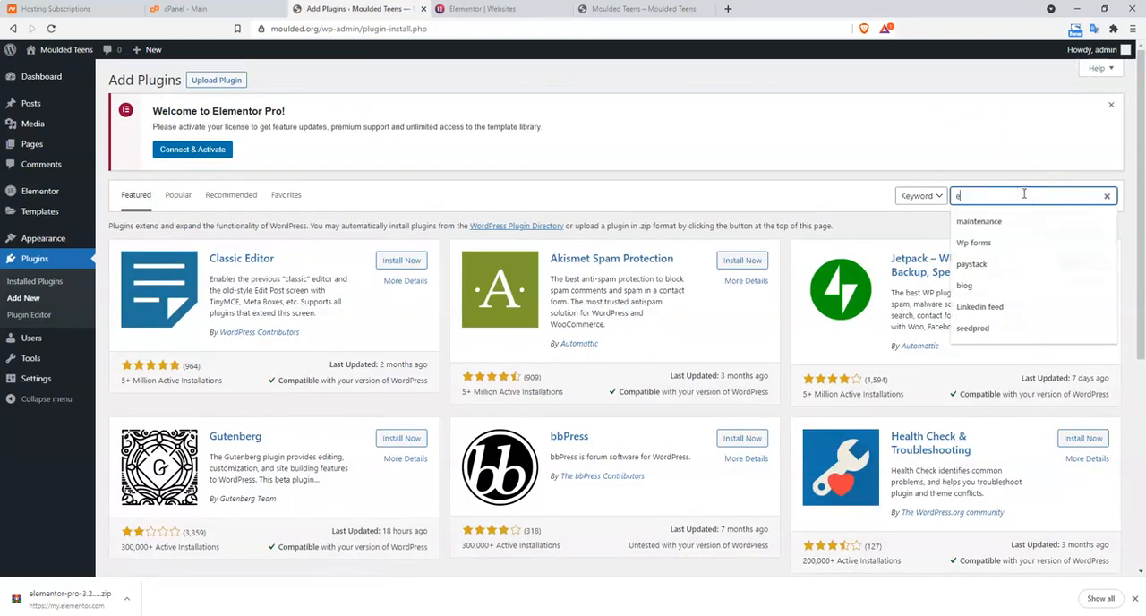
type("t")
key("BackSpace")
type("ementor pro")
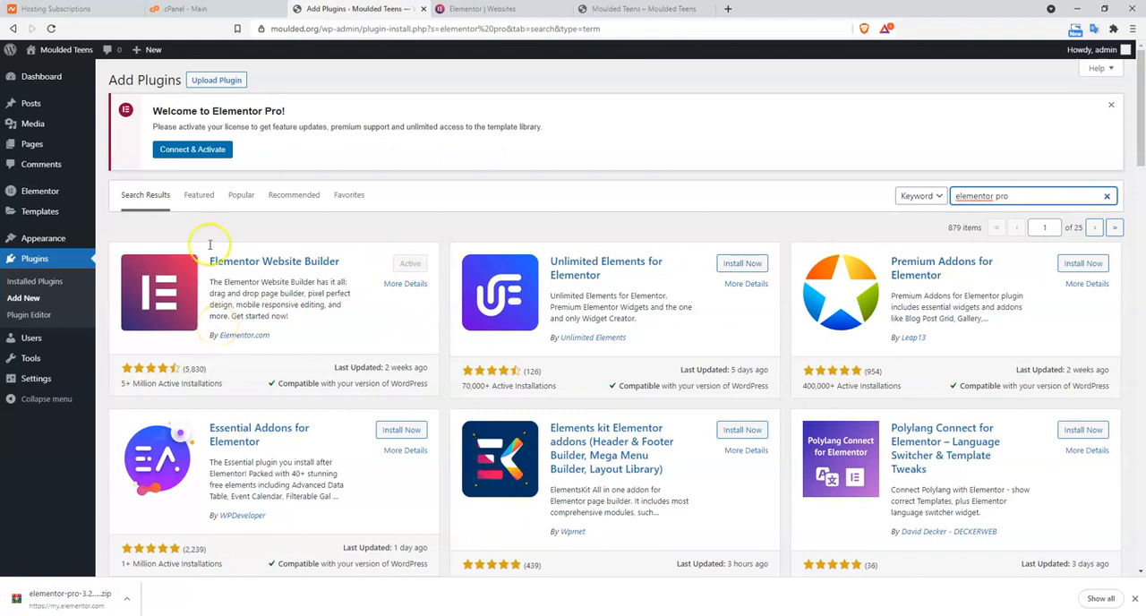
left_click(30, 283)
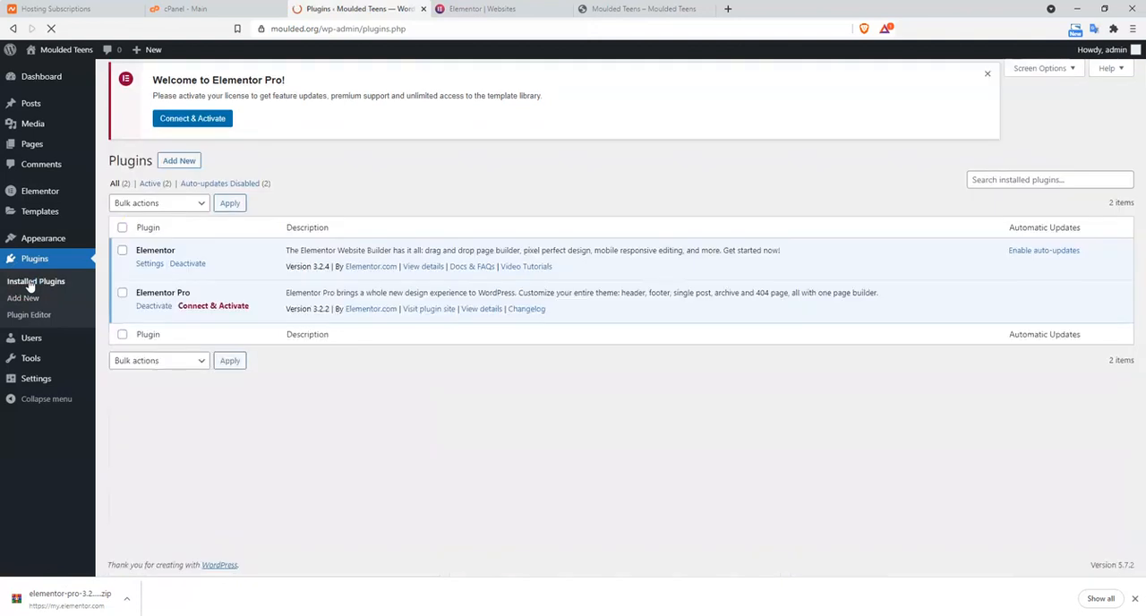
Connect the site to the Elementor account and activate the Elementor Pro Expert license
left_click(178, 151)
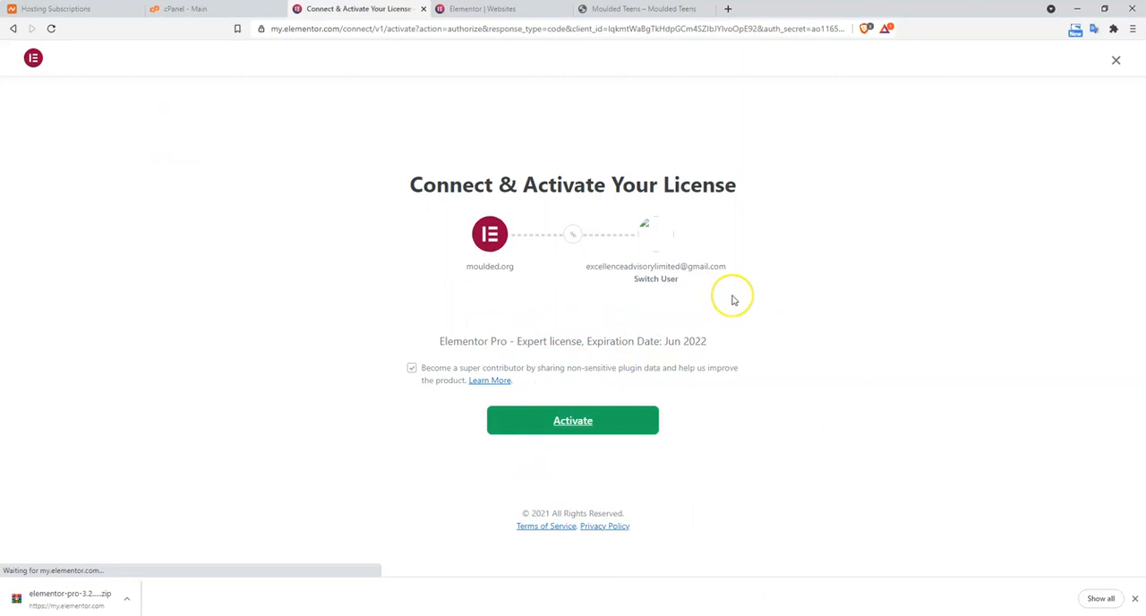
left_click(609, 426)
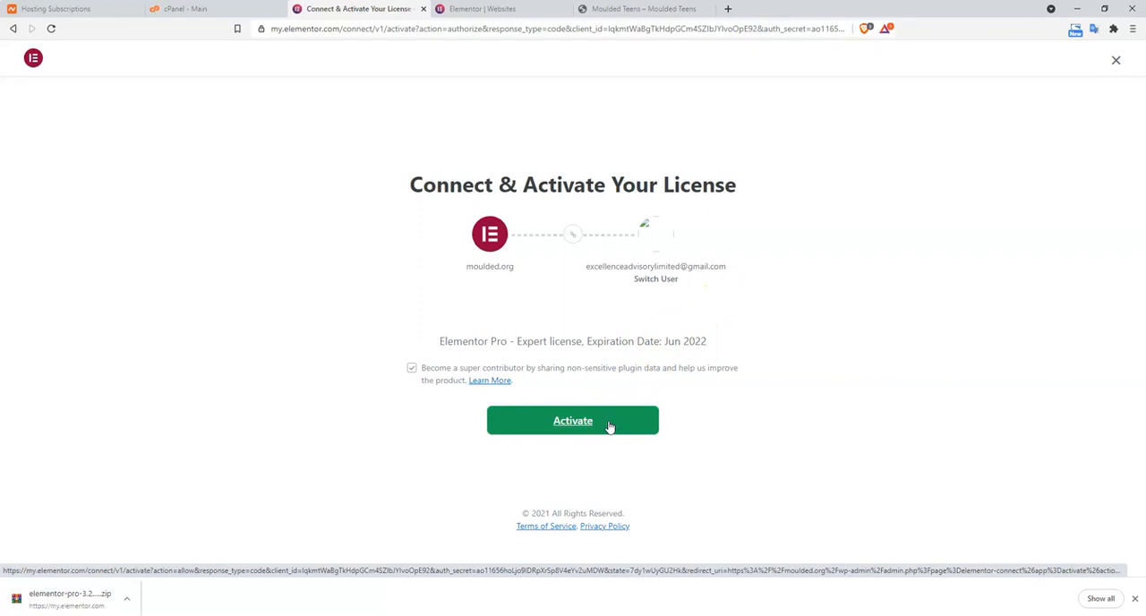
left_click(584, 422)
left_click(532, 421)
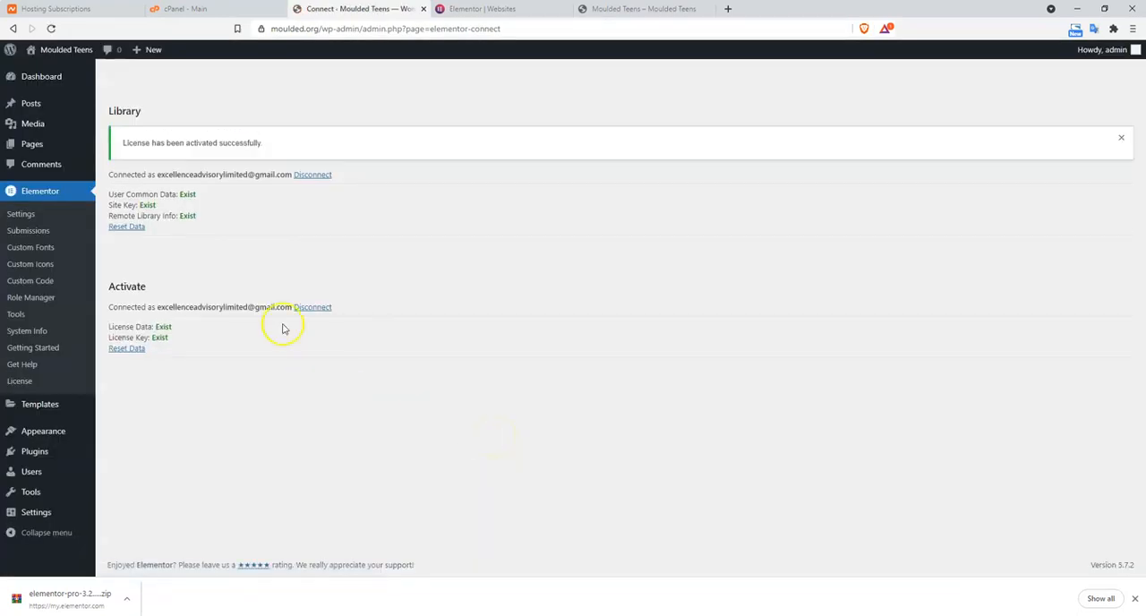
left_click(286, 250)
View the installed plugins list, and open the list of all pages
left_click(35, 453)
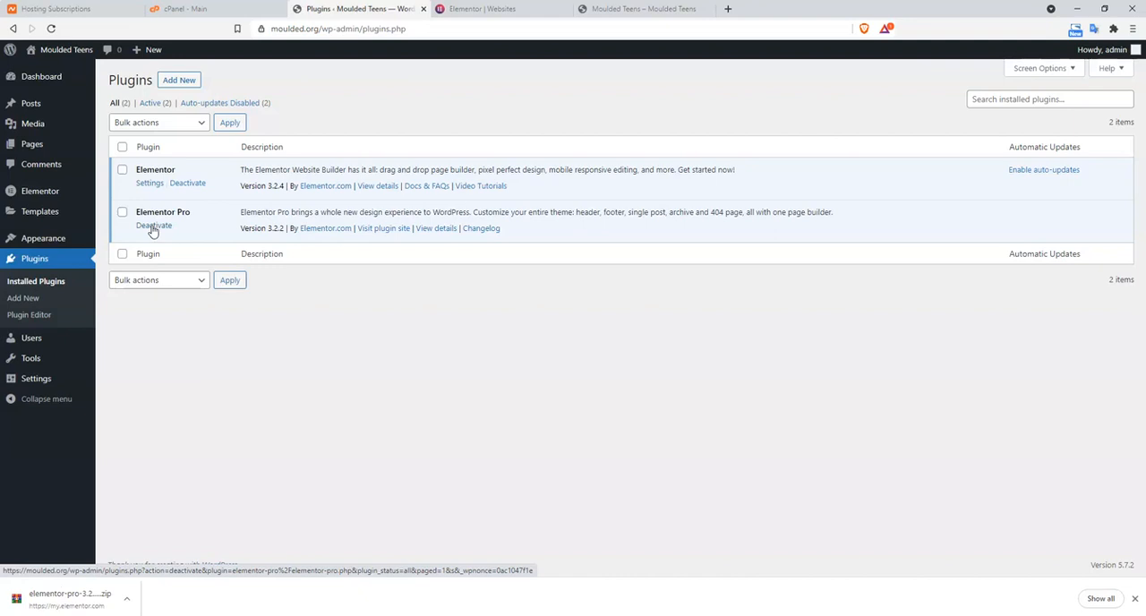
left_click(33, 145)
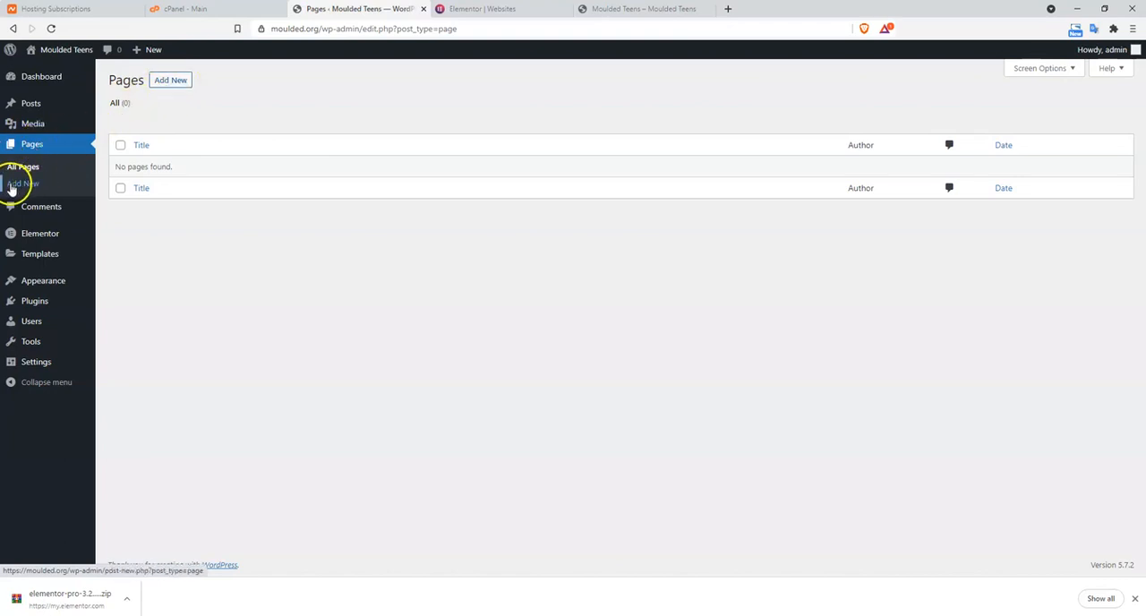
Start a new page, close the Elementor websites tab and dismiss the block editor's welcome guide
left_click(160, 79)
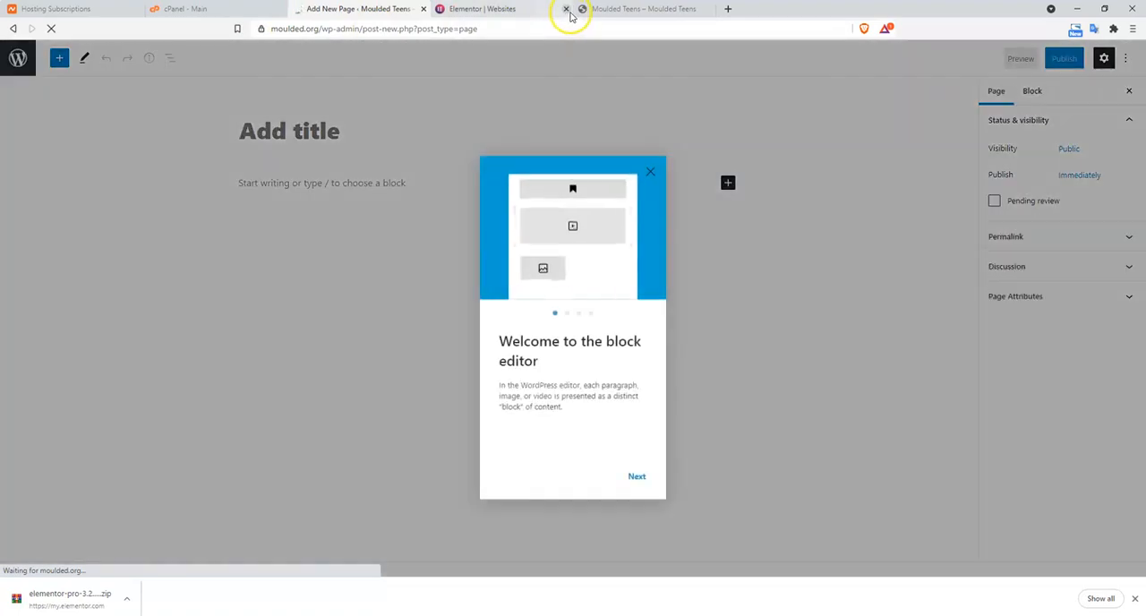
left_click(567, 11)
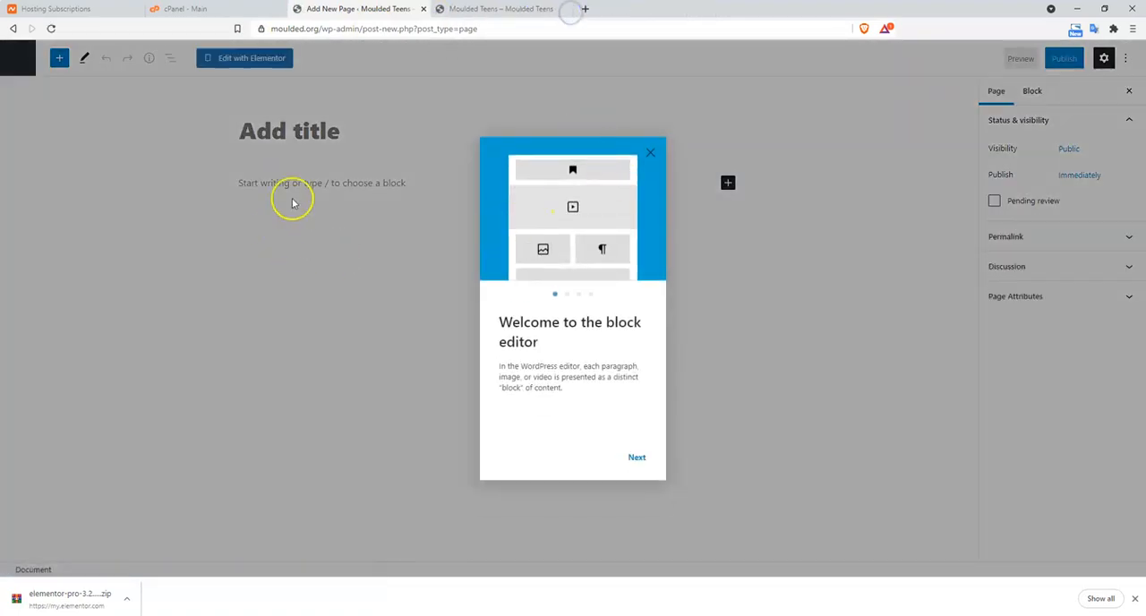
left_click(636, 459)
left_click(637, 459)
left_click(637, 459)
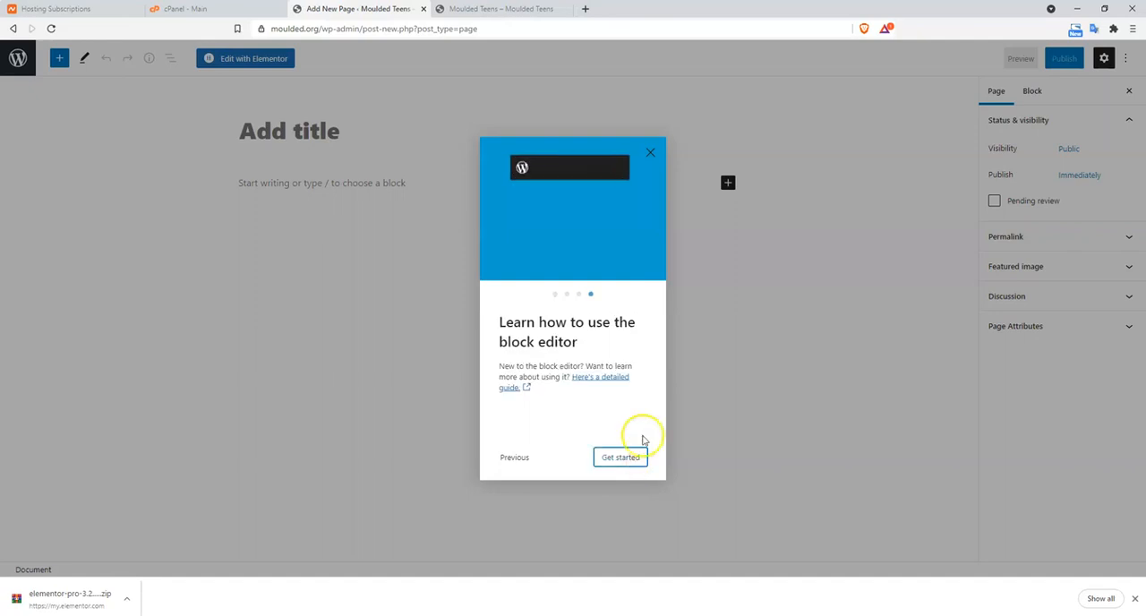
left_click(653, 153)
Title the page Home, publish it and return to the list of pages
left_click(301, 124)
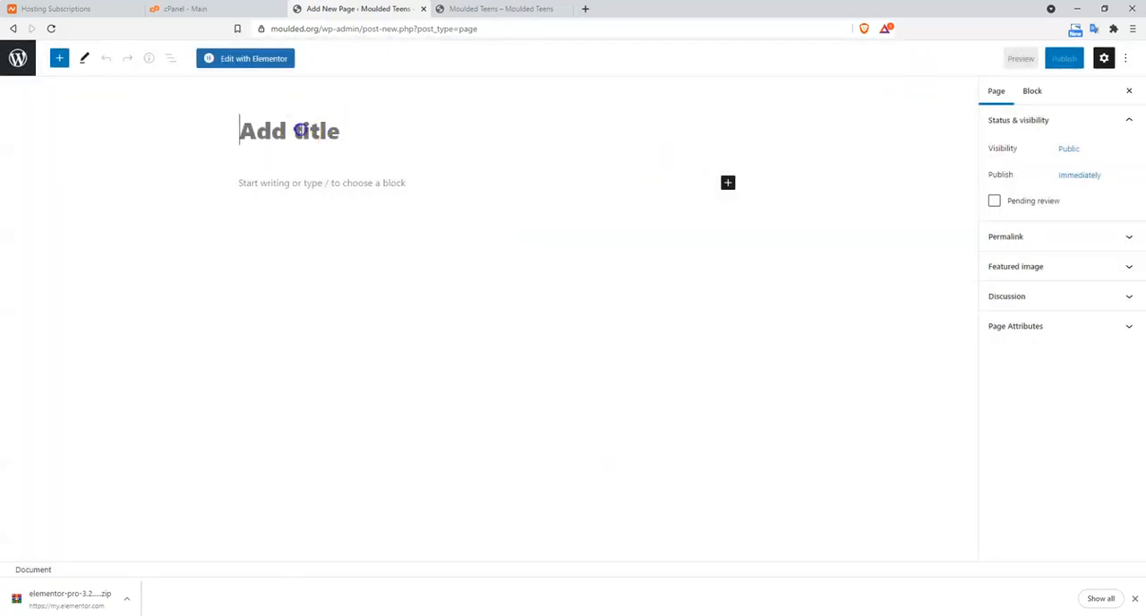
type("Home")
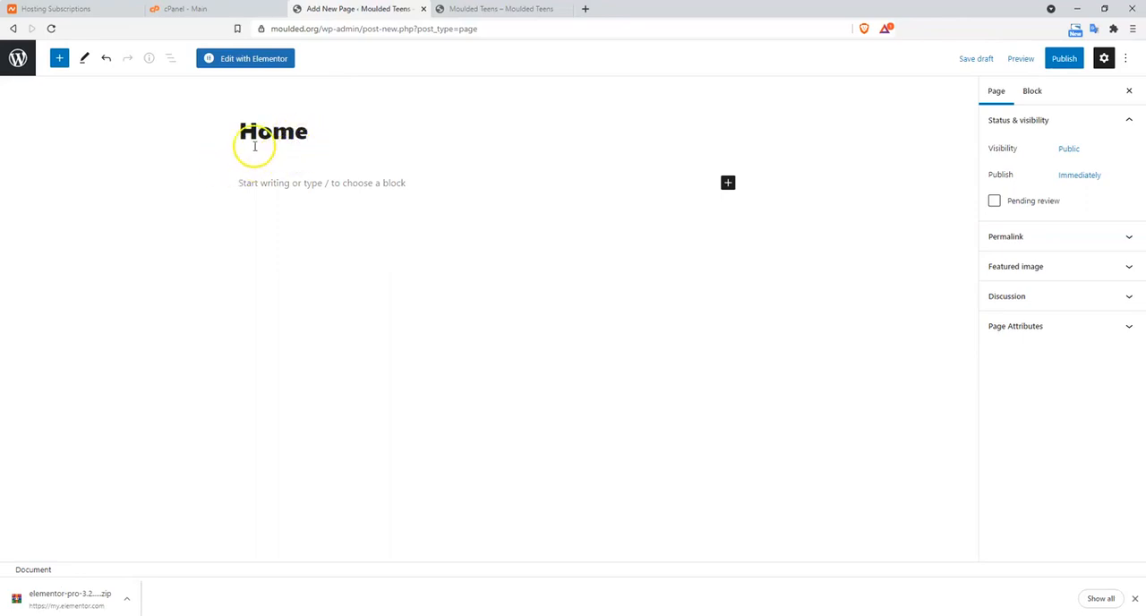
left_click(1067, 63)
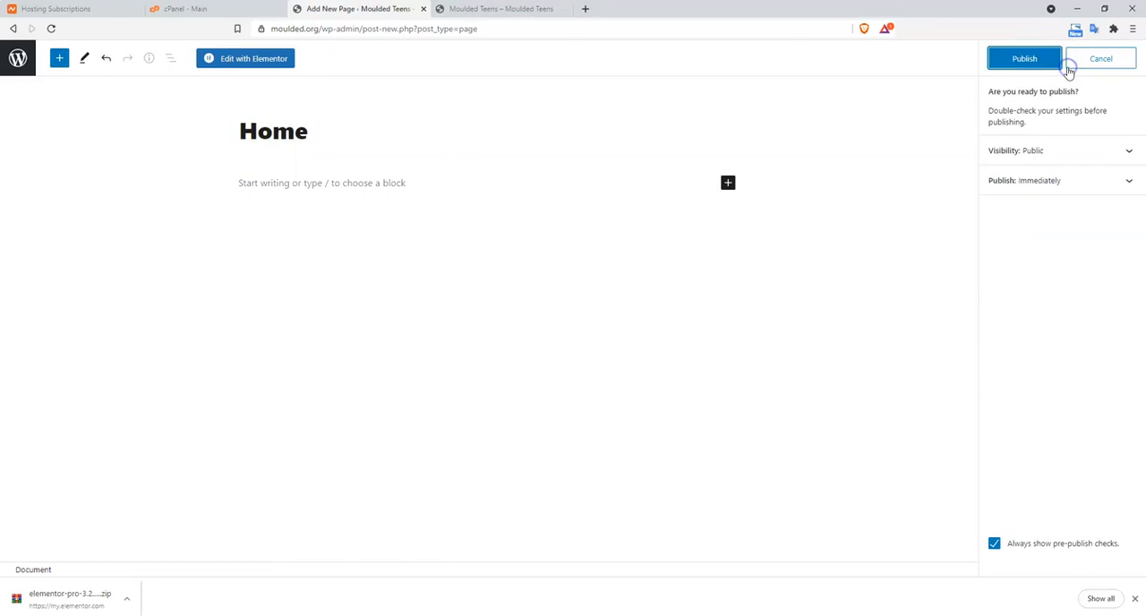
left_click(1036, 62)
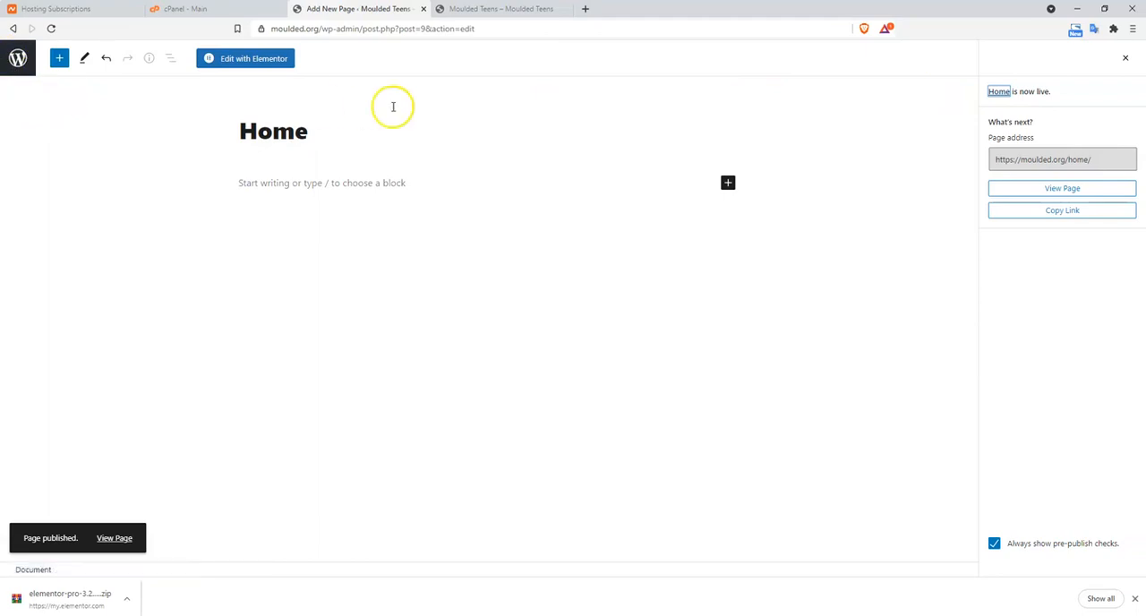
left_click(15, 63)
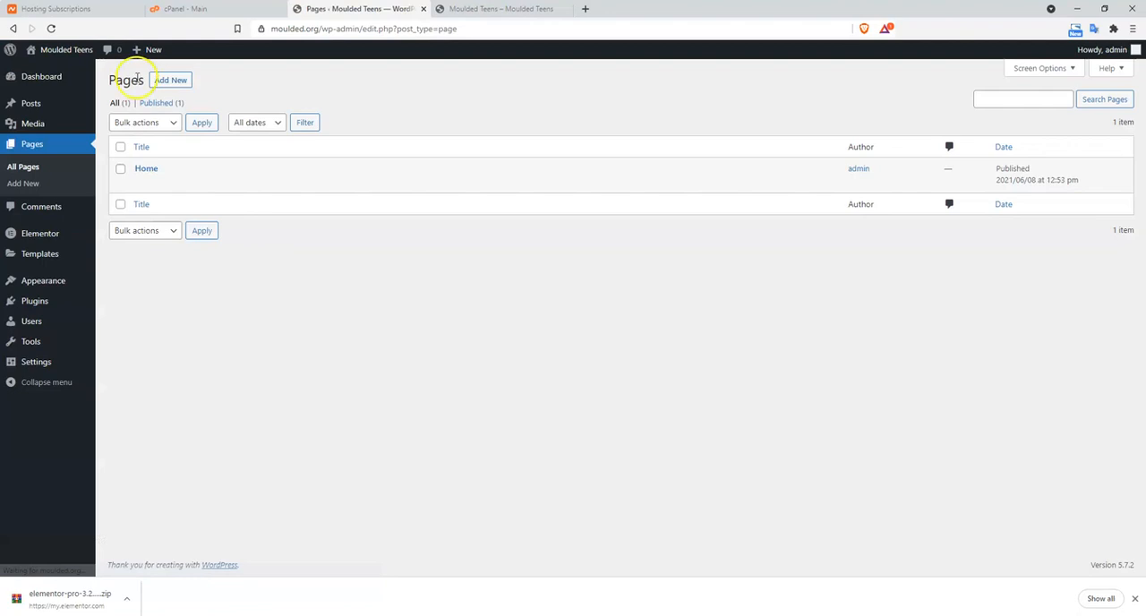
Create and publish a page titled About, disabling the pre-publish checklist in the editor preferences
left_click(172, 81)
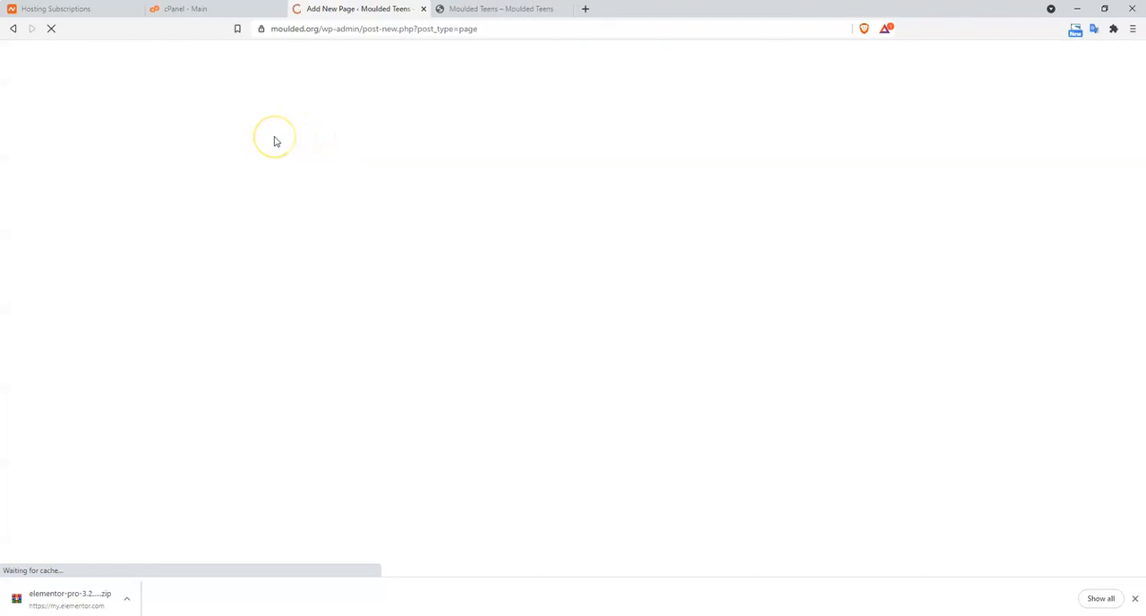
type("About")
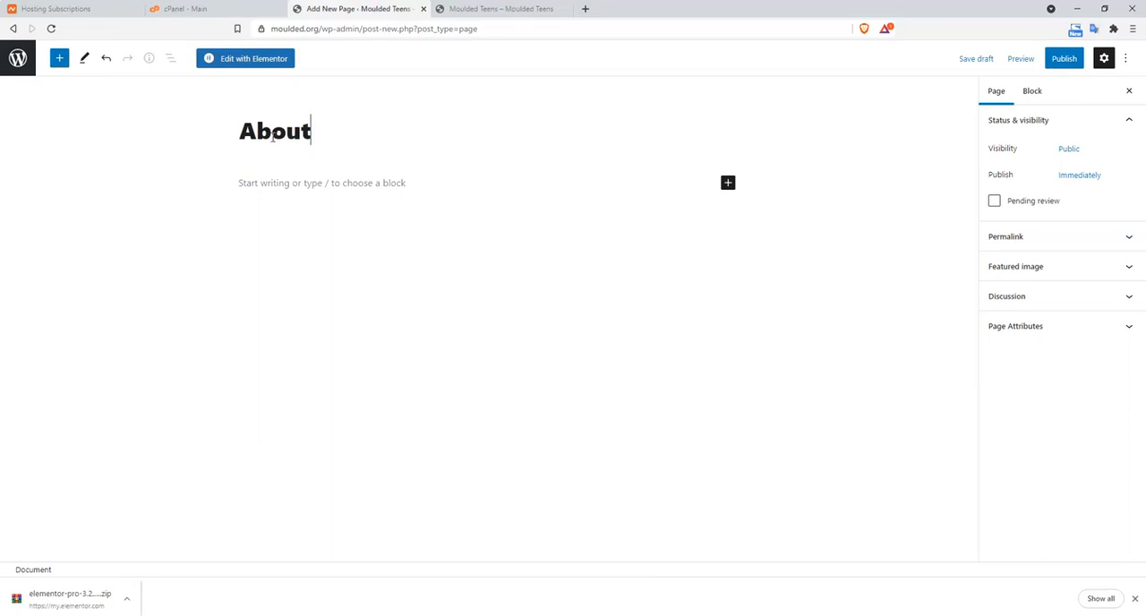
left_click(1128, 60)
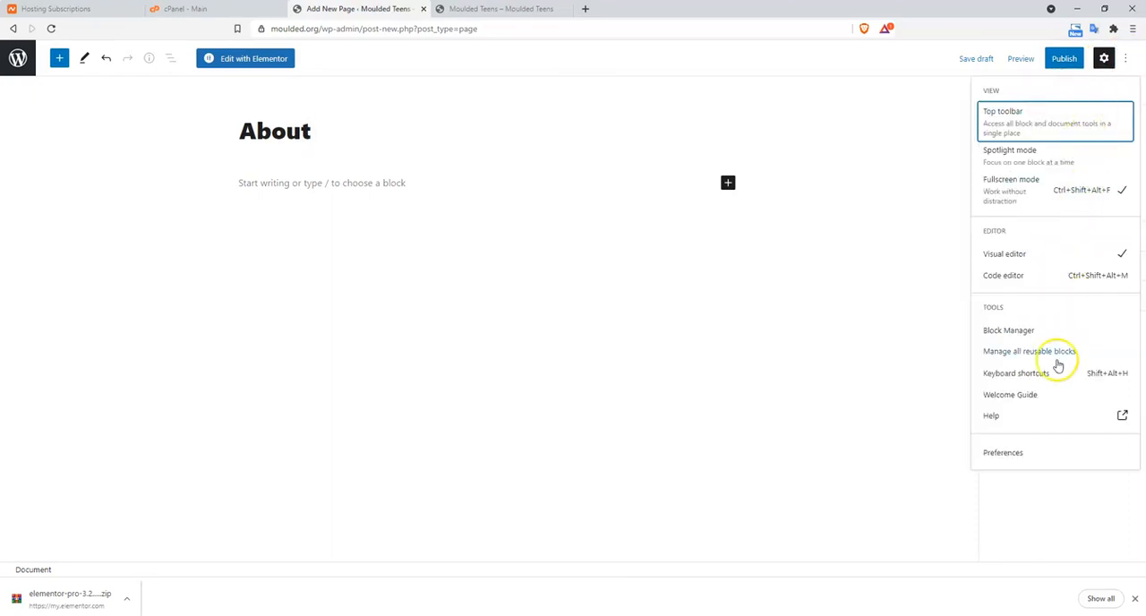
left_click(1030, 462)
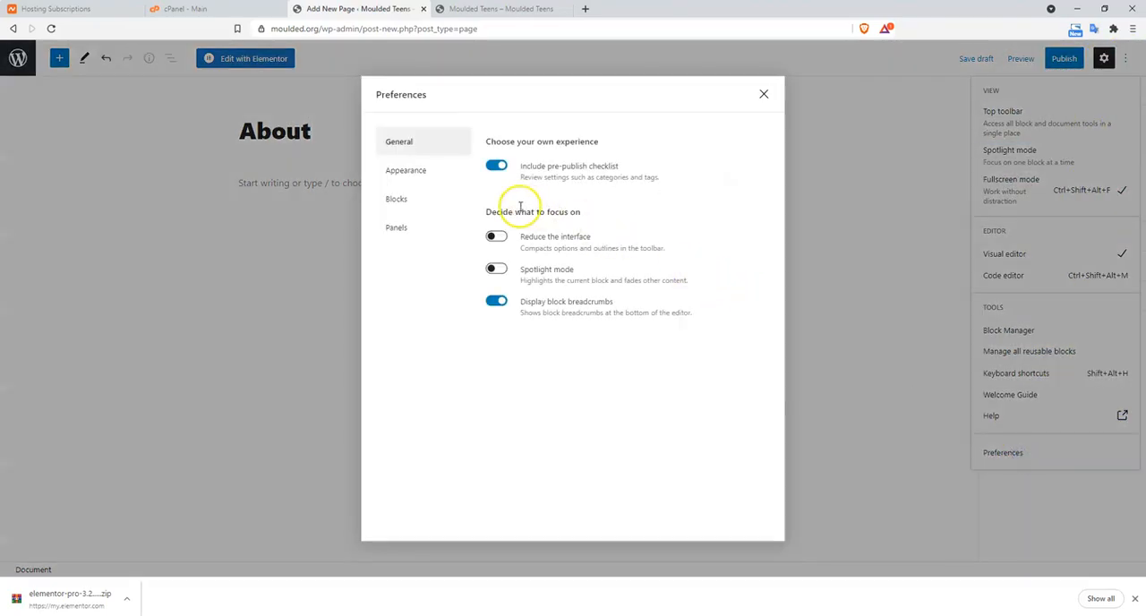
left_click(497, 173)
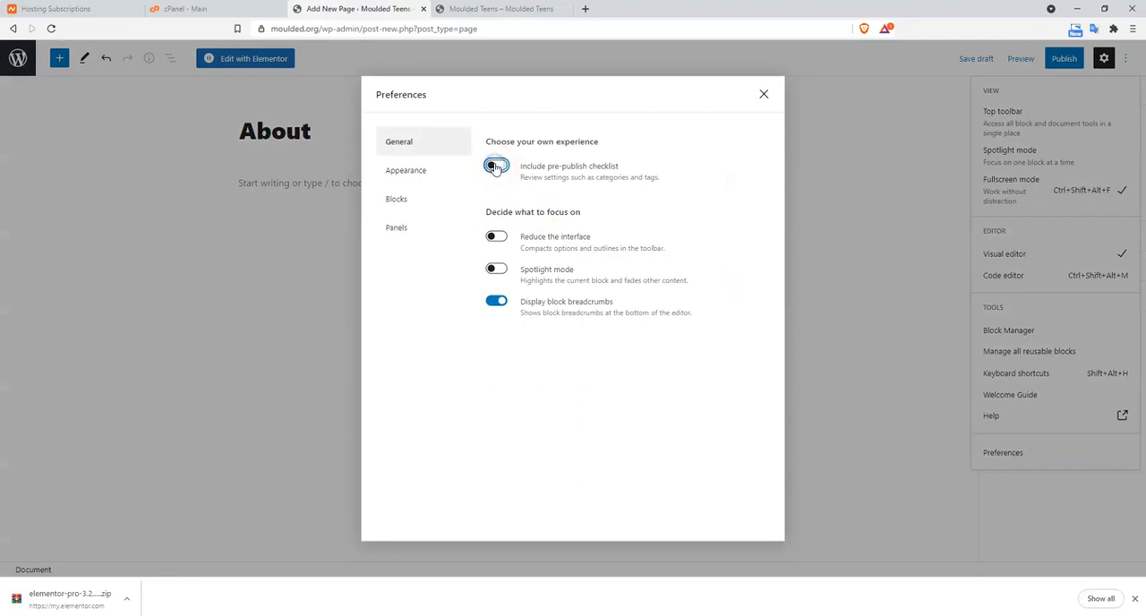
left_click(493, 168)
left_click(764, 95)
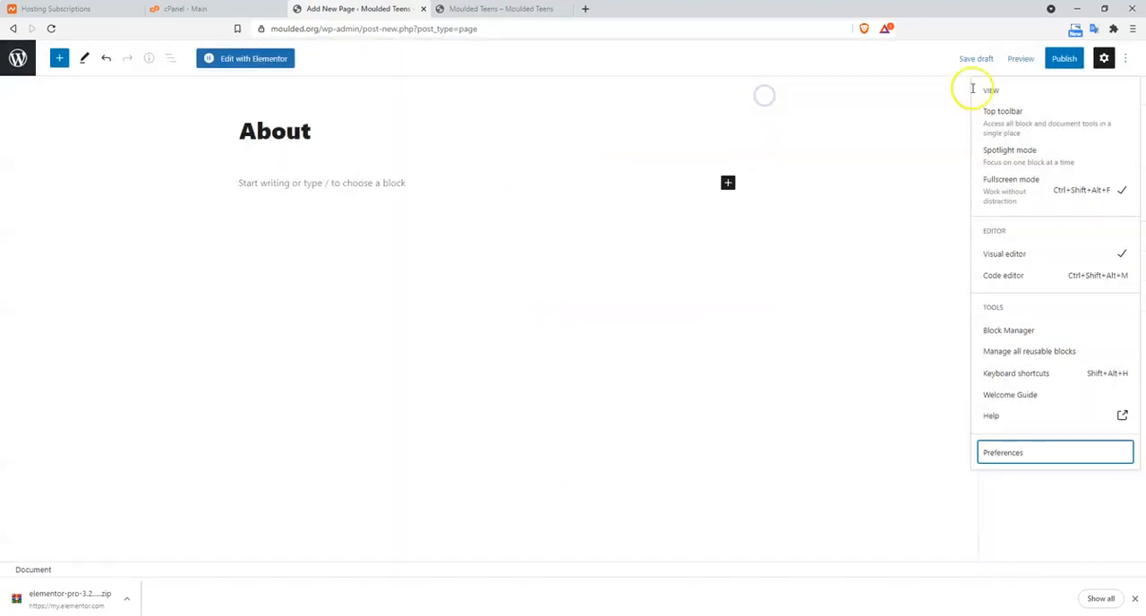
left_click(1058, 59)
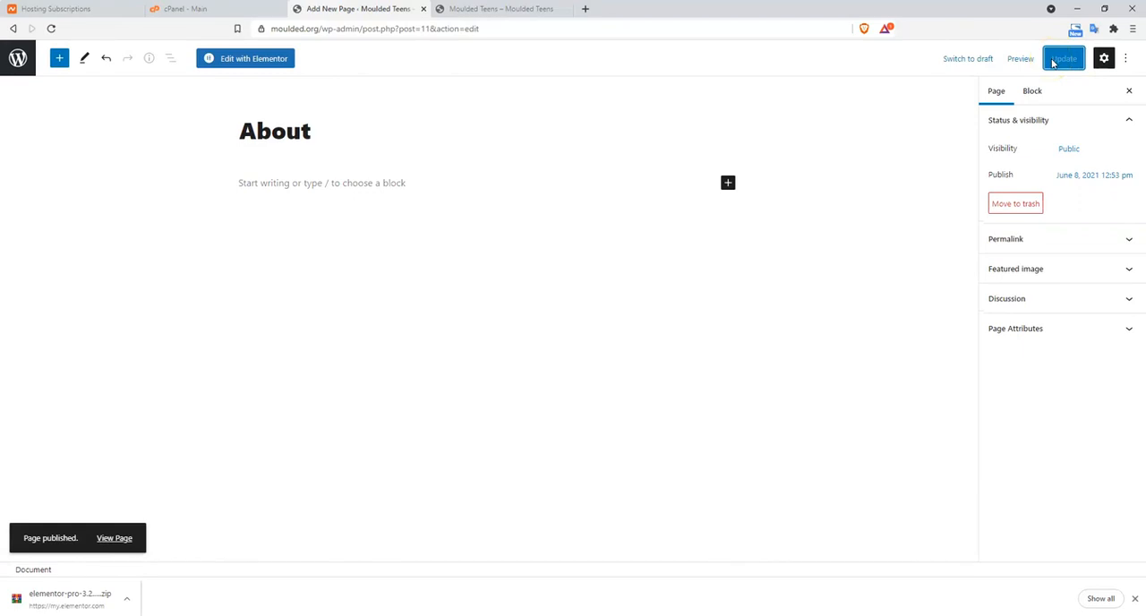
left_click(19, 61)
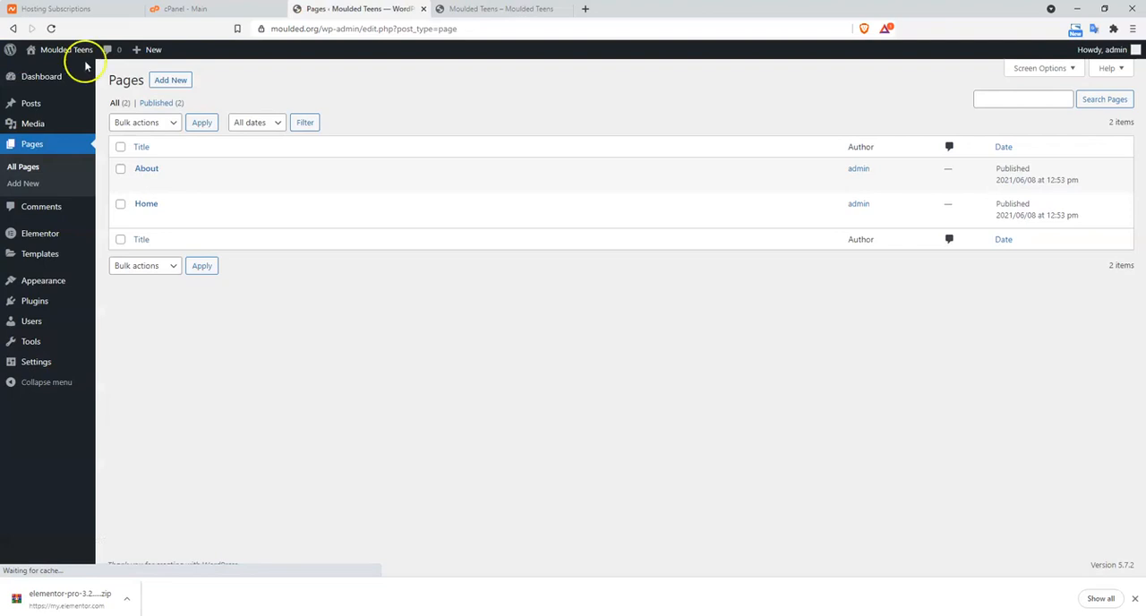
Create and publish a page titled Programs, and return to the list of pages
left_click(176, 80)
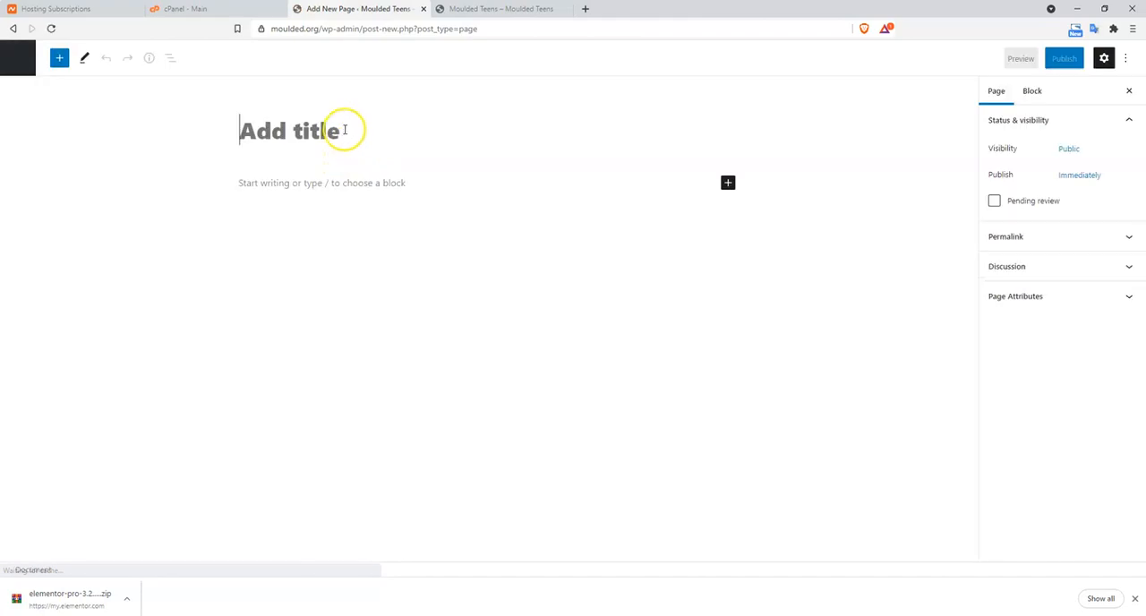
type("Programs")
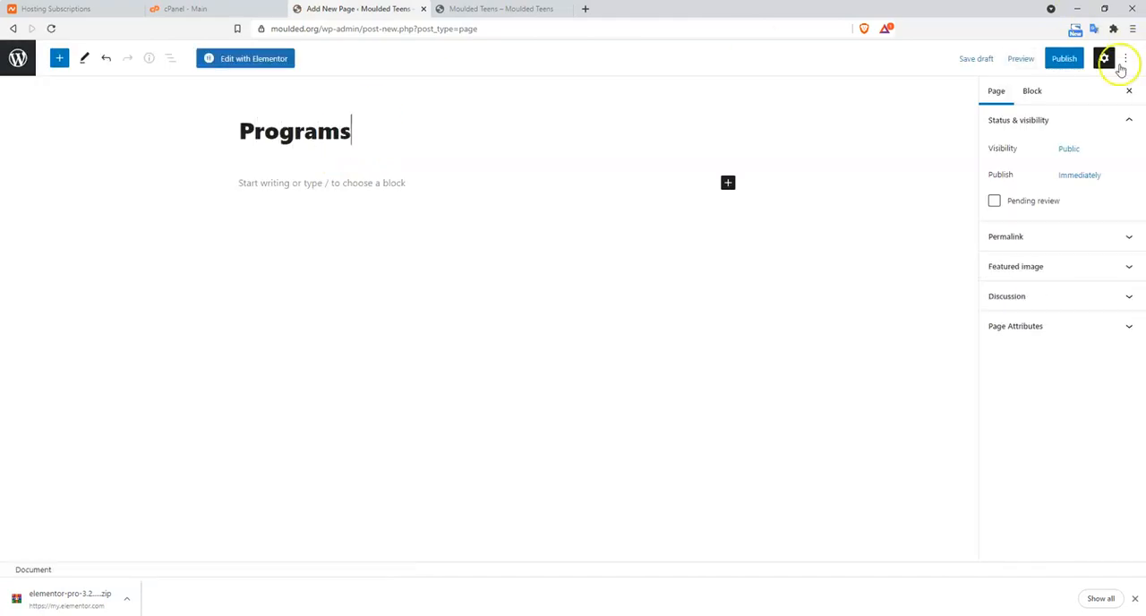
left_click(1071, 66)
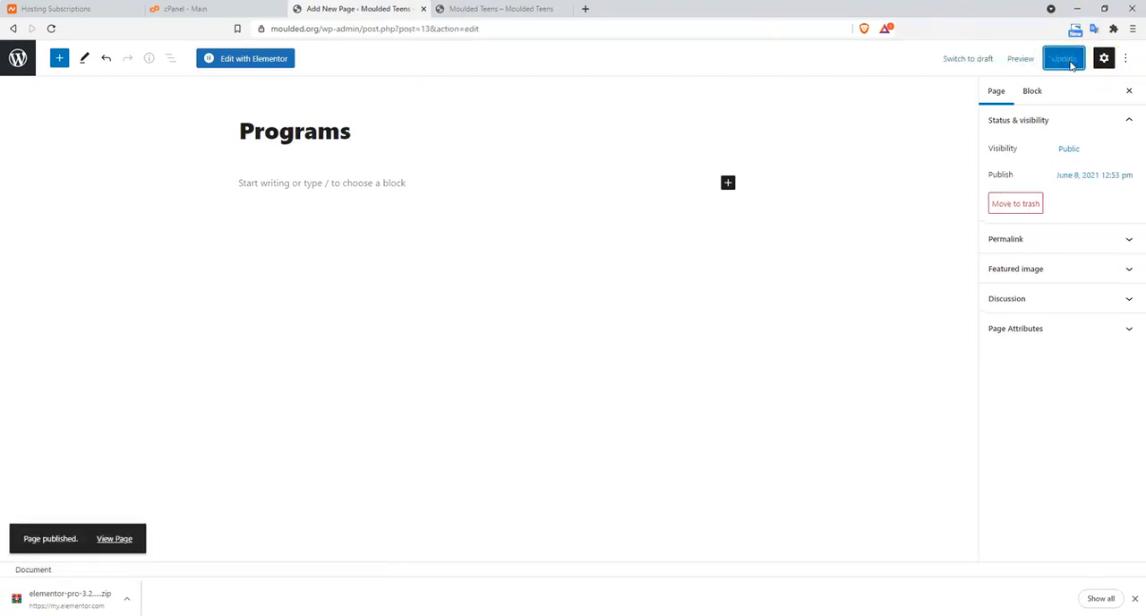
left_click(18, 61)
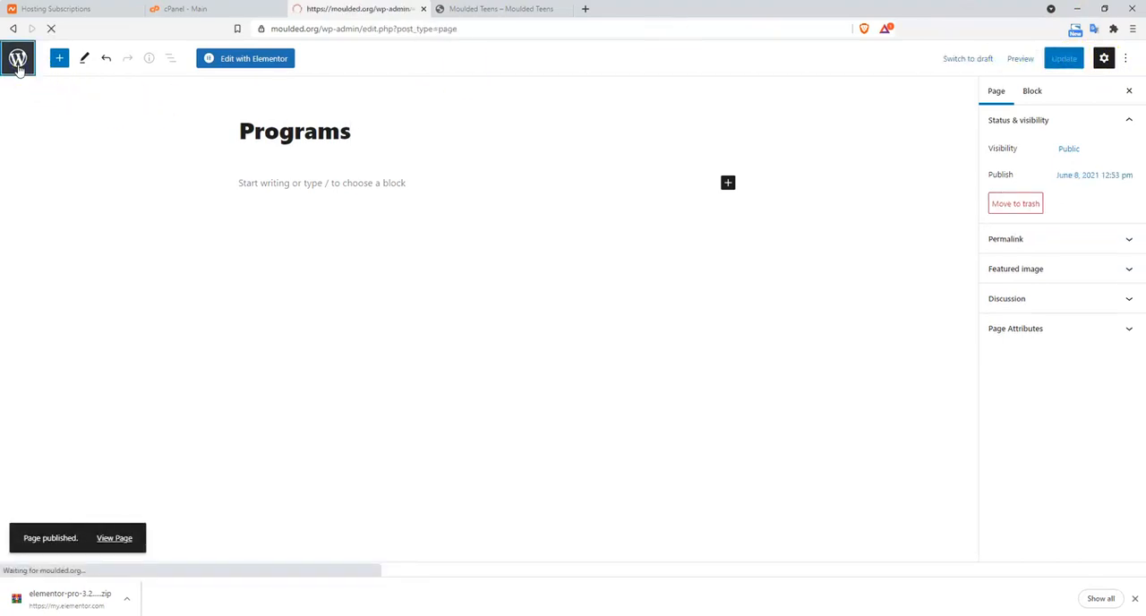
Create and publish a page titled Contact, and go back to the list of pages
left_click(176, 79)
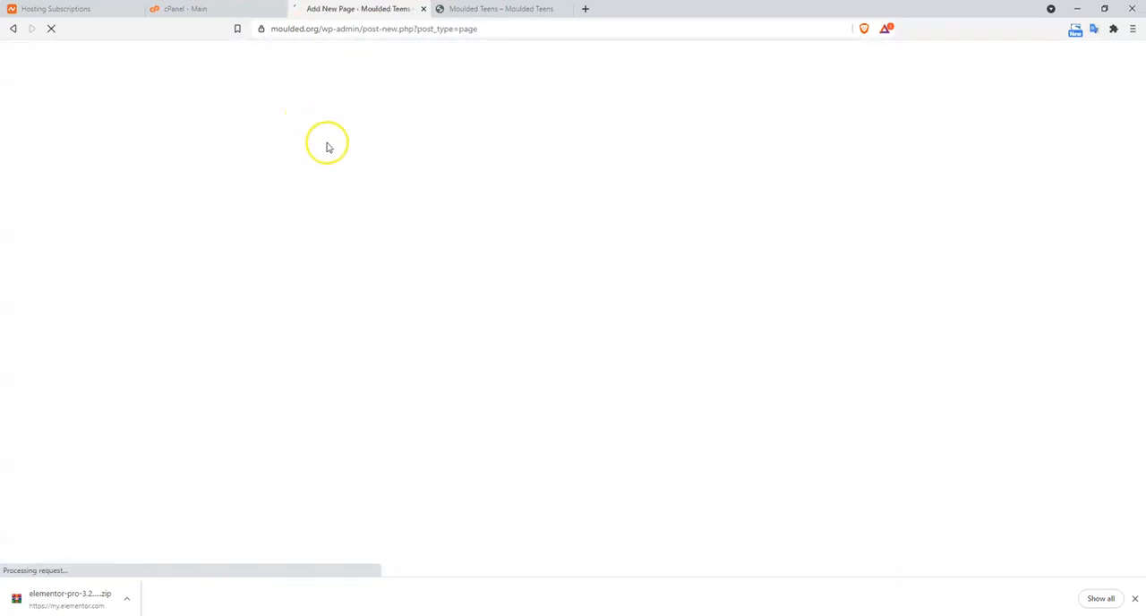
type("Contact")
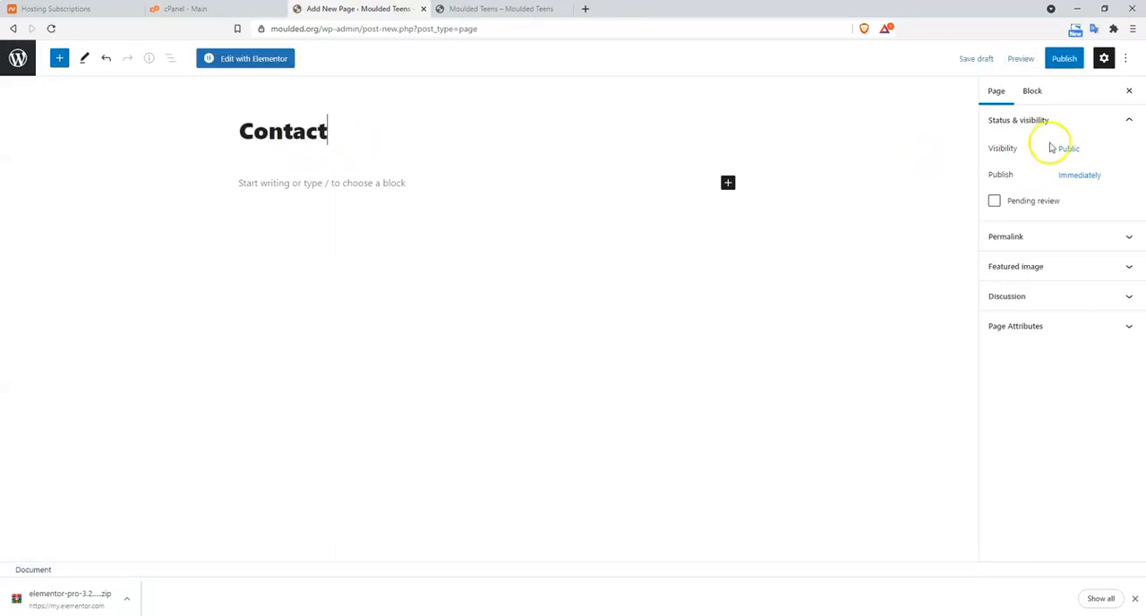
left_click(1062, 59)
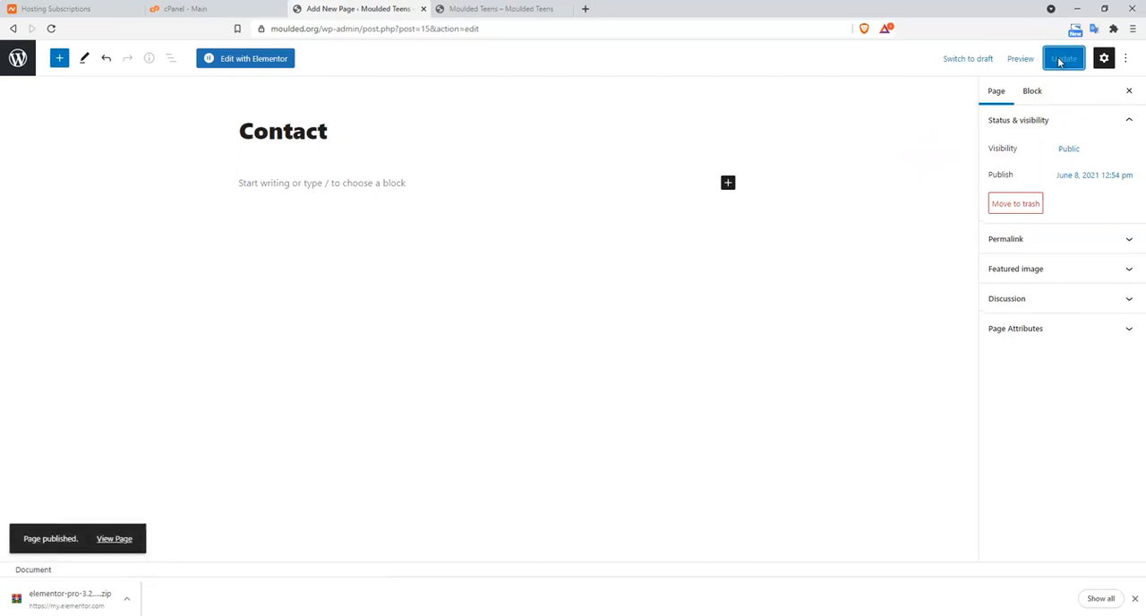
left_click(17, 57)
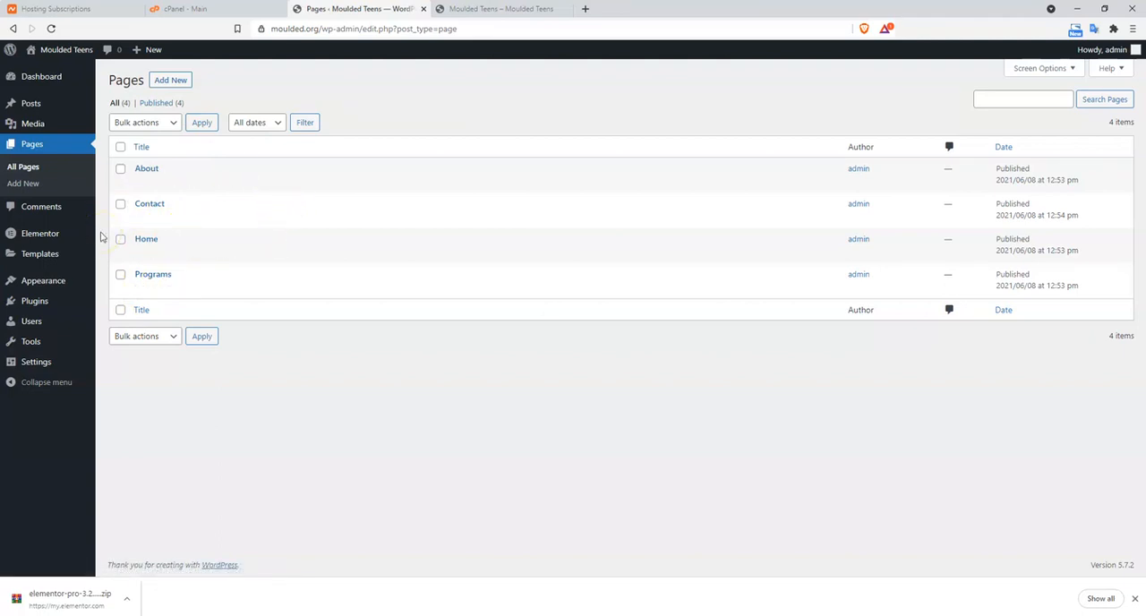
Name the site's first navigation menu Primary Menu and remove its custom-link Home item
mouse_move(55, 285)
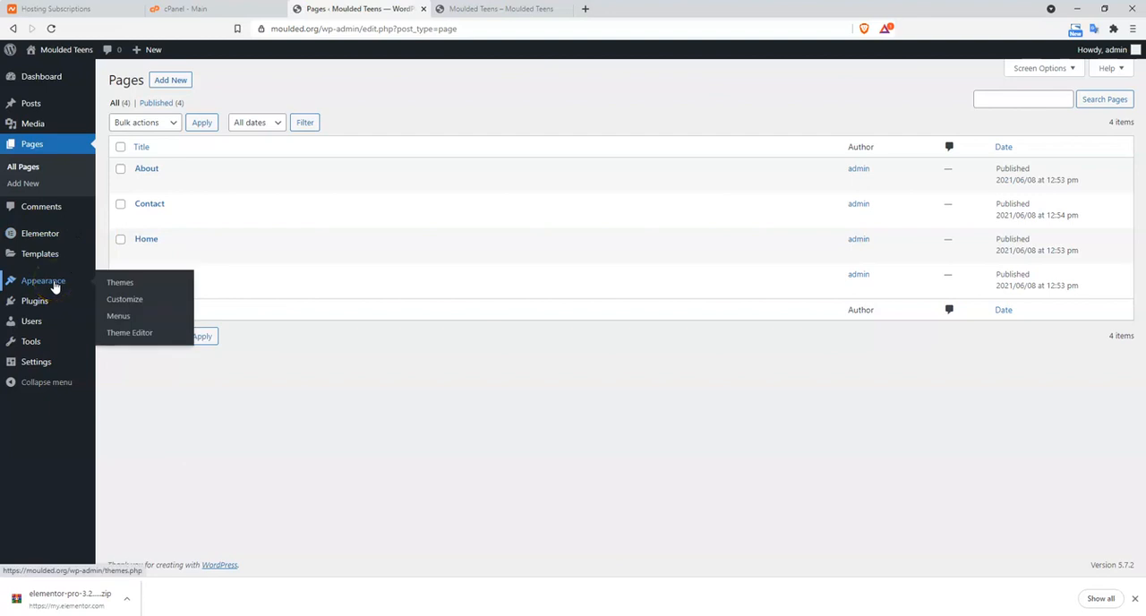
left_click(119, 319)
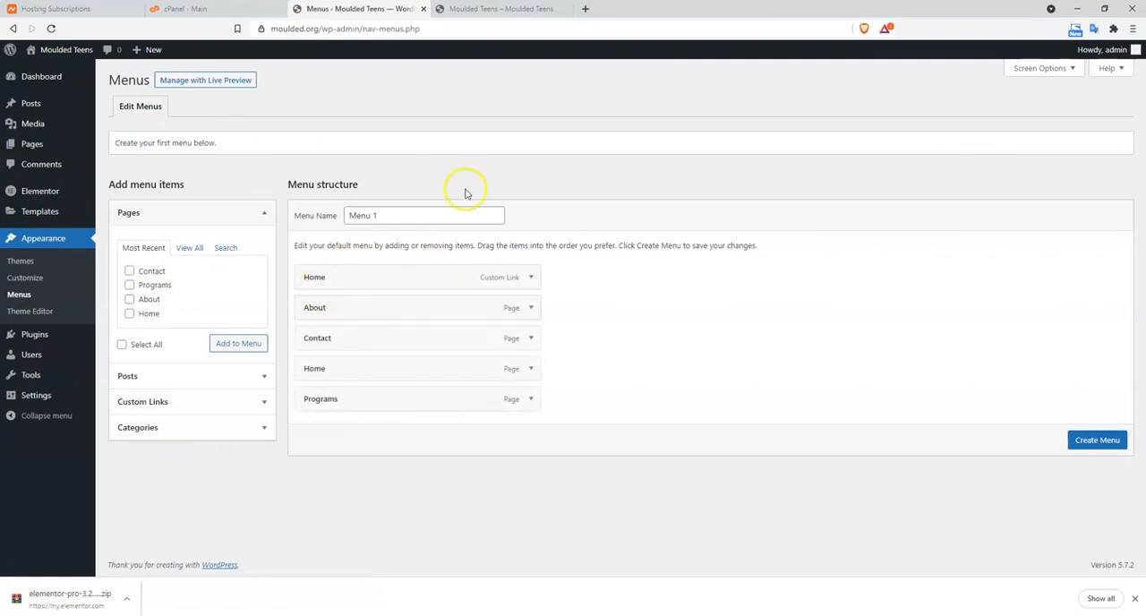
left_click(378, 215)
key("BackSpace")
left_click_drag(378, 215, 338, 214)
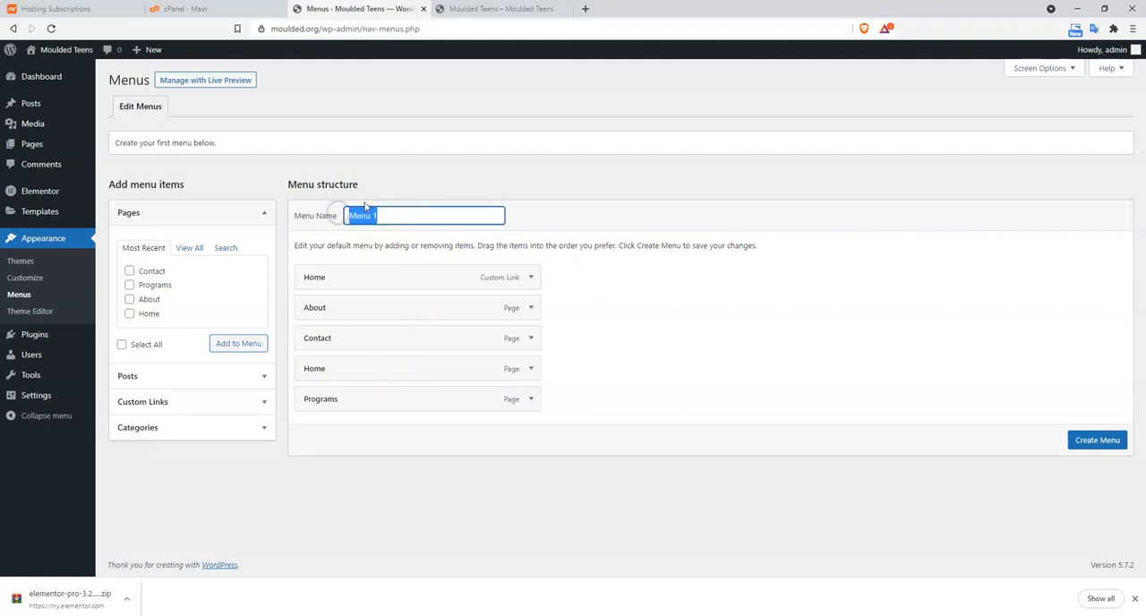
type("Primary Menua")
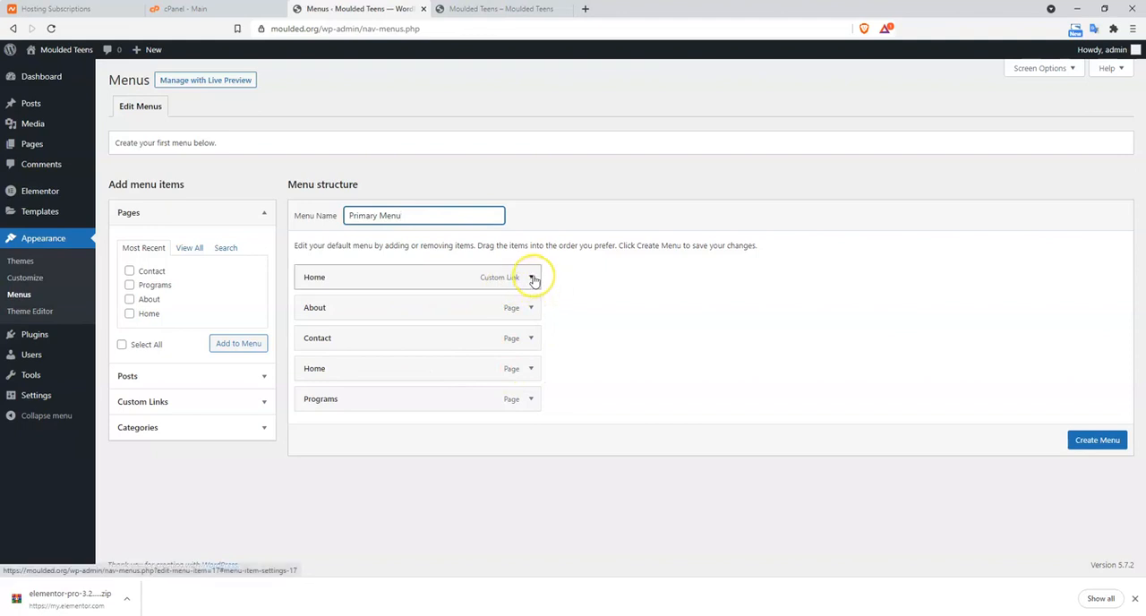
left_click(532, 279)
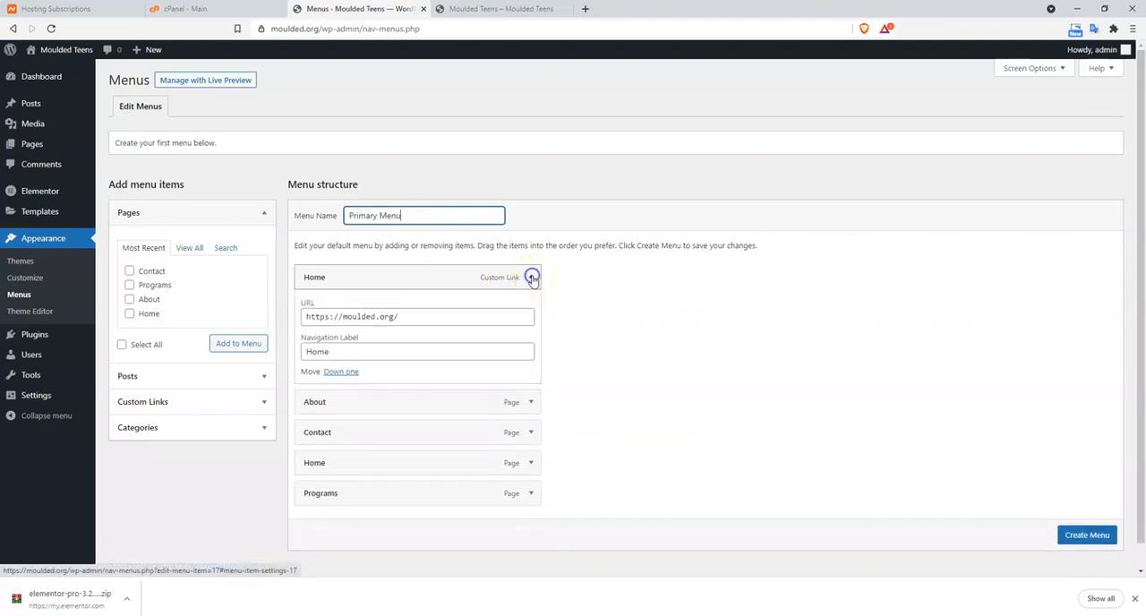
left_click(313, 397)
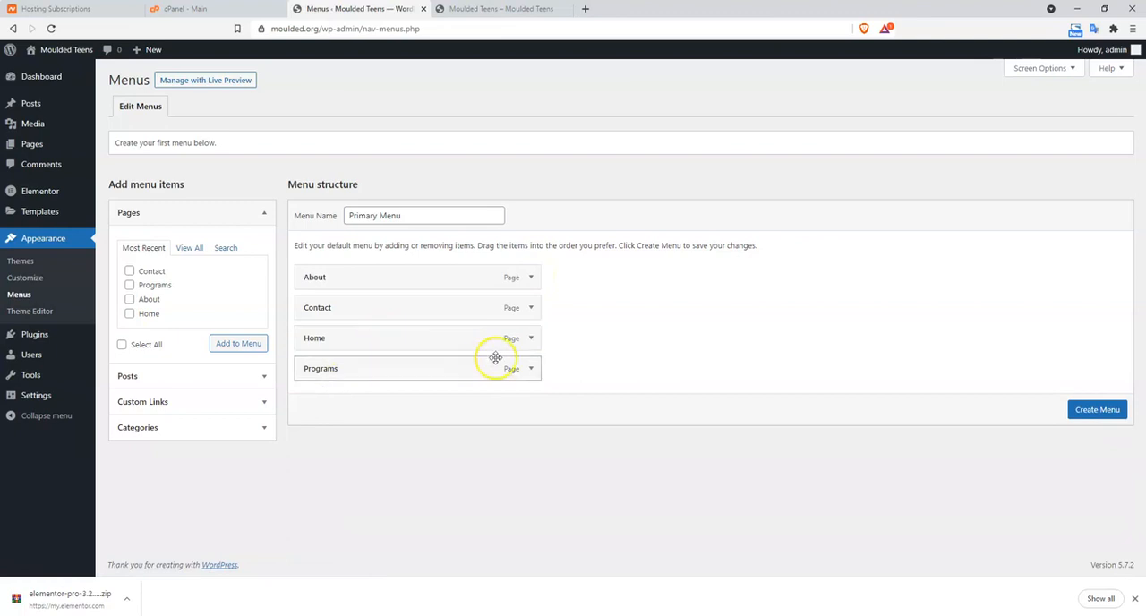
Order the menu items as Home, About, Programs, Contact and create the menu
left_click_drag(427, 344, 427, 271)
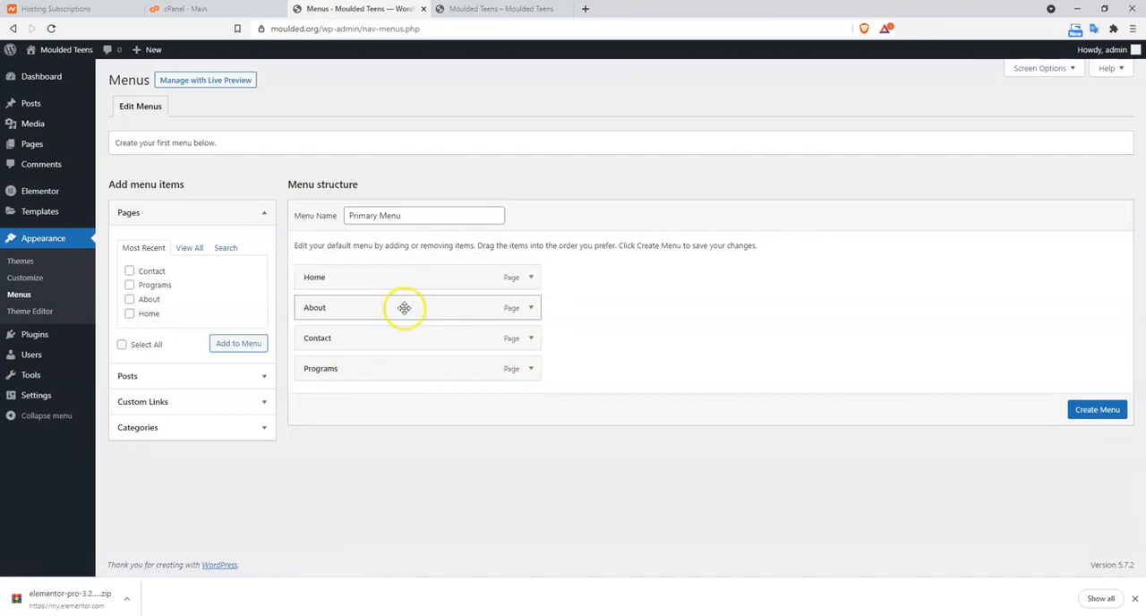
left_click_drag(402, 366, 400, 341)
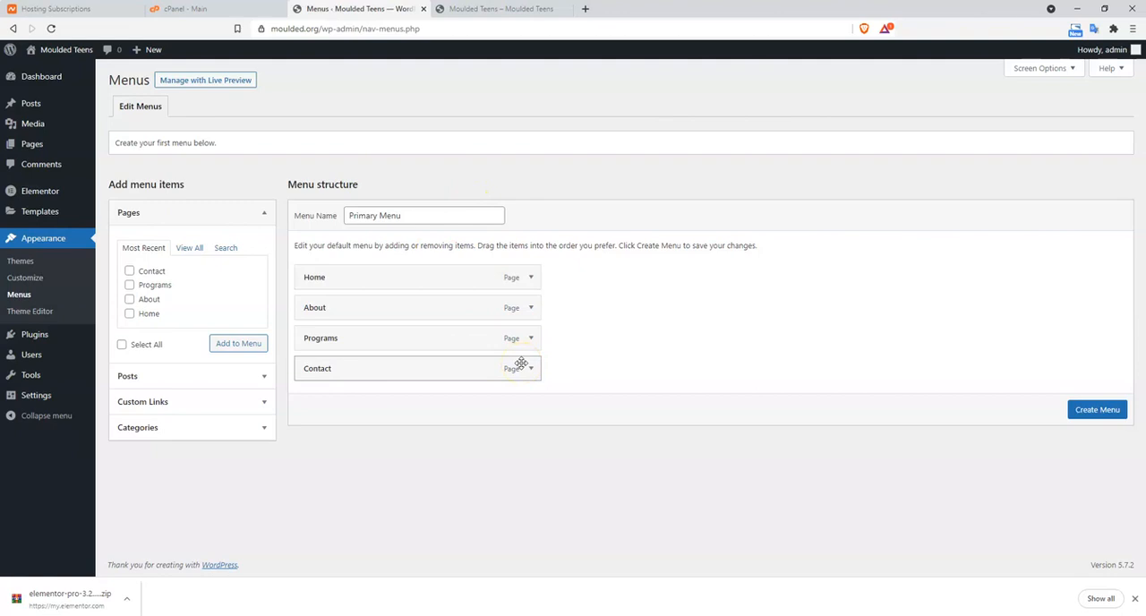
left_click(1109, 411)
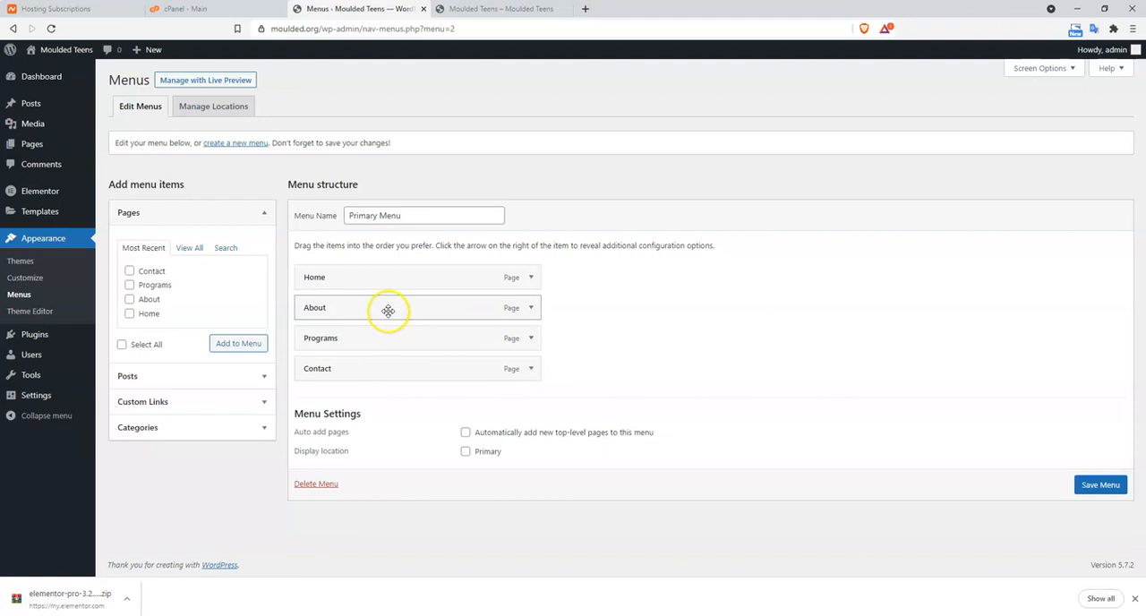
Try nesting Programs as a sub item of About, move it back to the top level and save the menu
left_click_drag(377, 335, 428, 338)
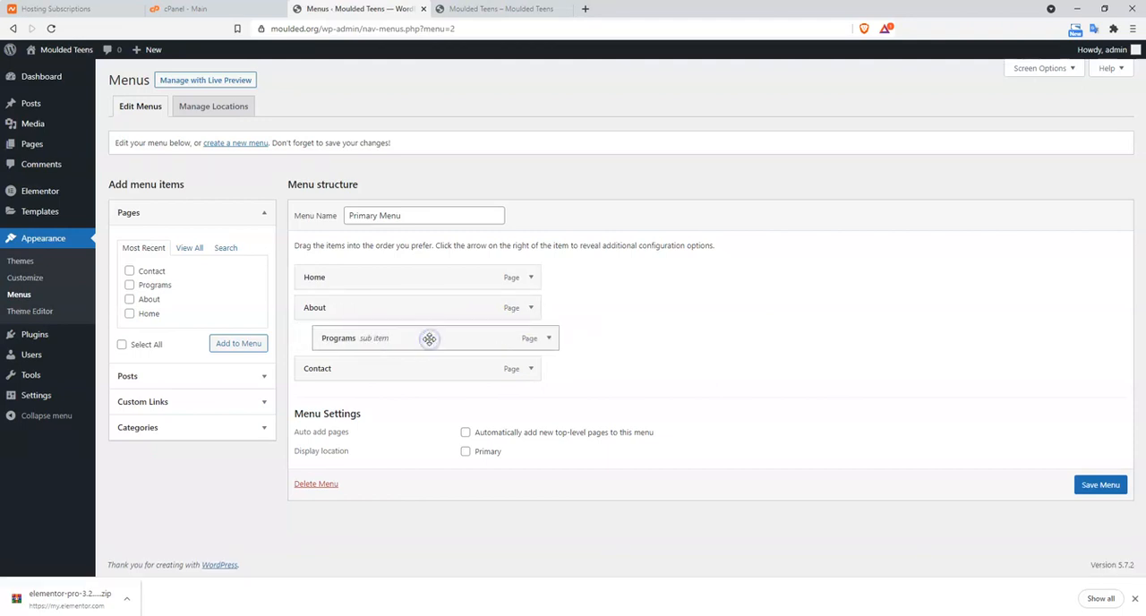
mouse_move(389, 372)
left_mouse_down()
mouse_move(476, 384)
mouse_move(391, 332)
mouse_move(404, 338)
mouse_move(381, 363)
left_mouse_up()
left_click(1102, 485)
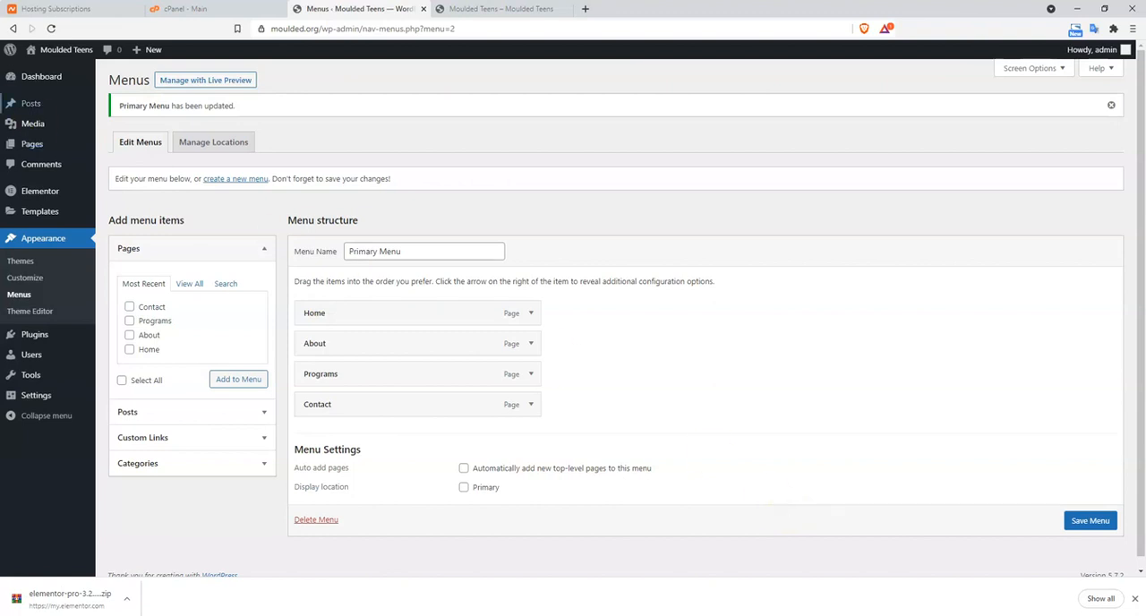
Open the live site in a new browser tab and close the older tab showing the site
mouse_move(40, 51)
right_click(40, 70)
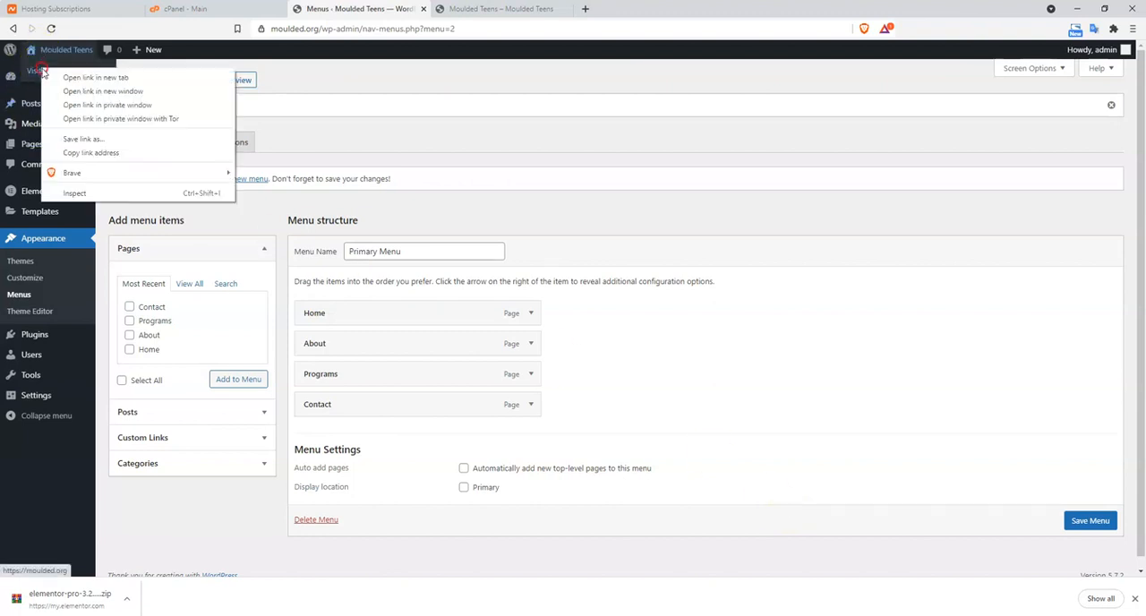
left_click(77, 76)
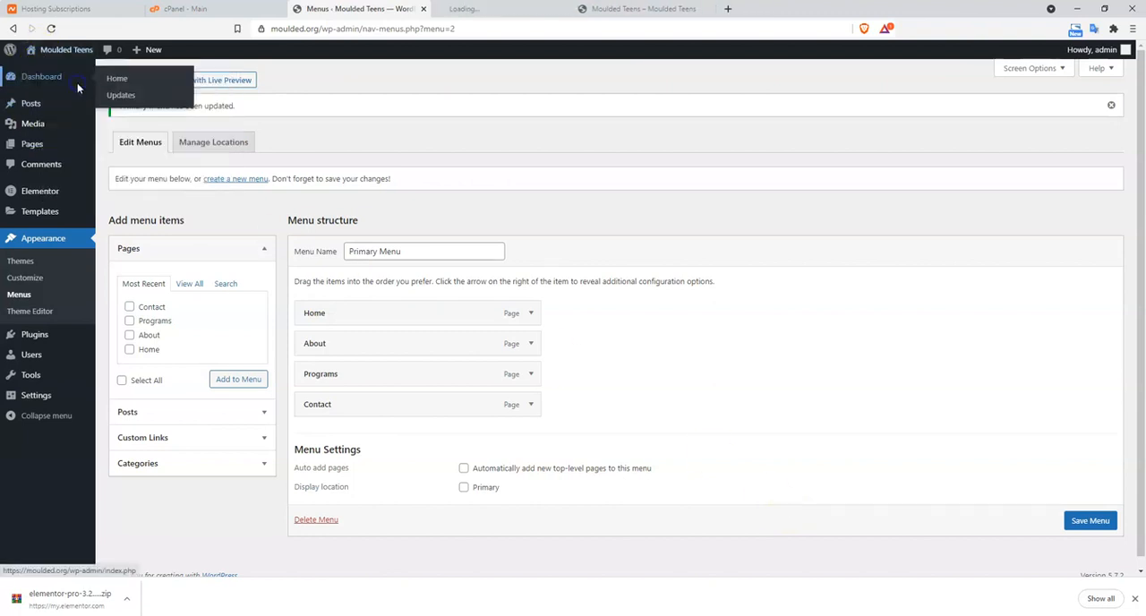
left_click(694, 9)
left_click(708, 8)
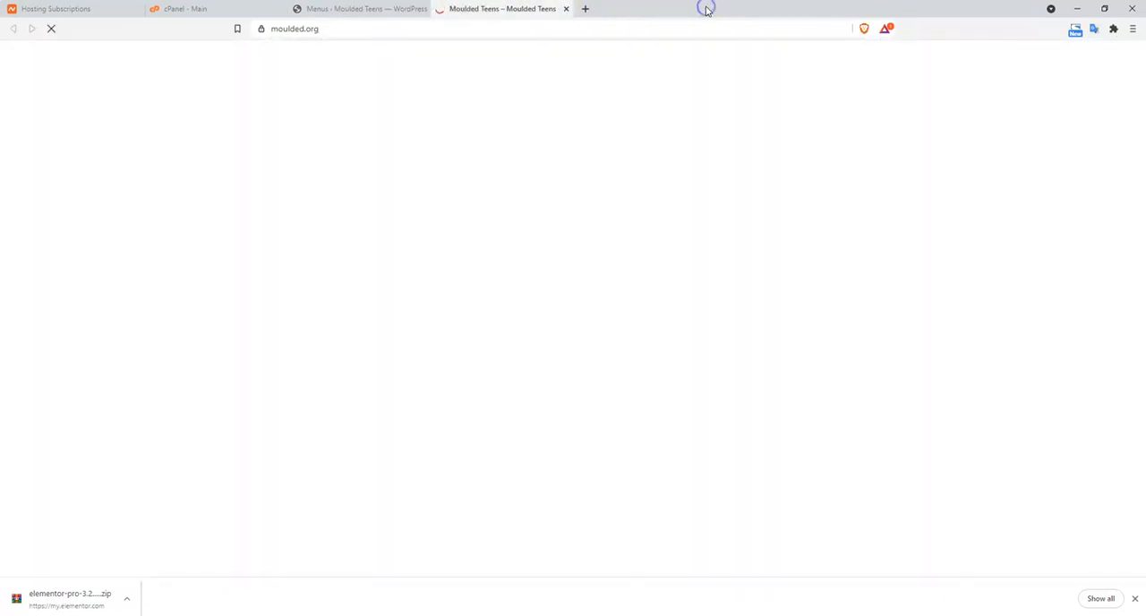